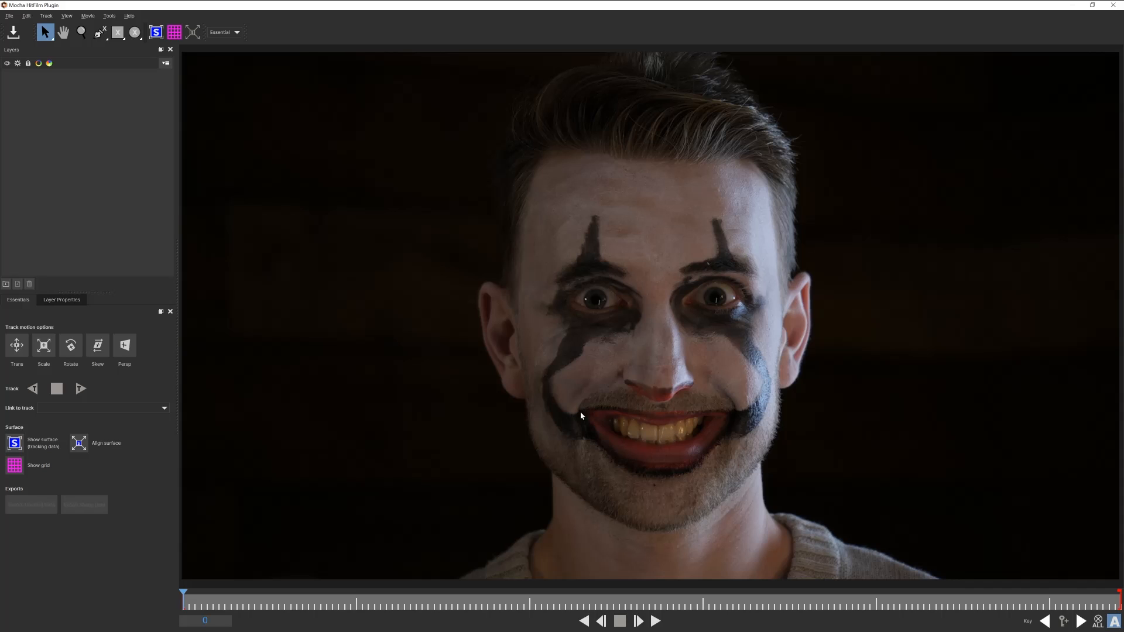
# Draw a spline mask shape around the eye on the right of the frame
pyautogui.click(100, 32)
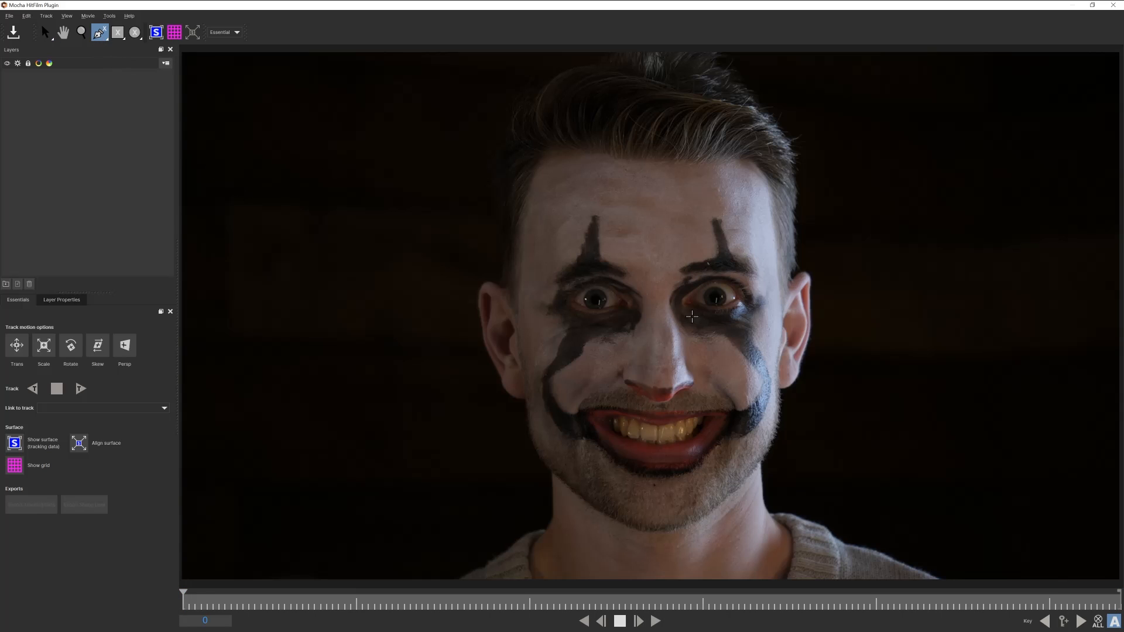
pyautogui.click(686, 301)
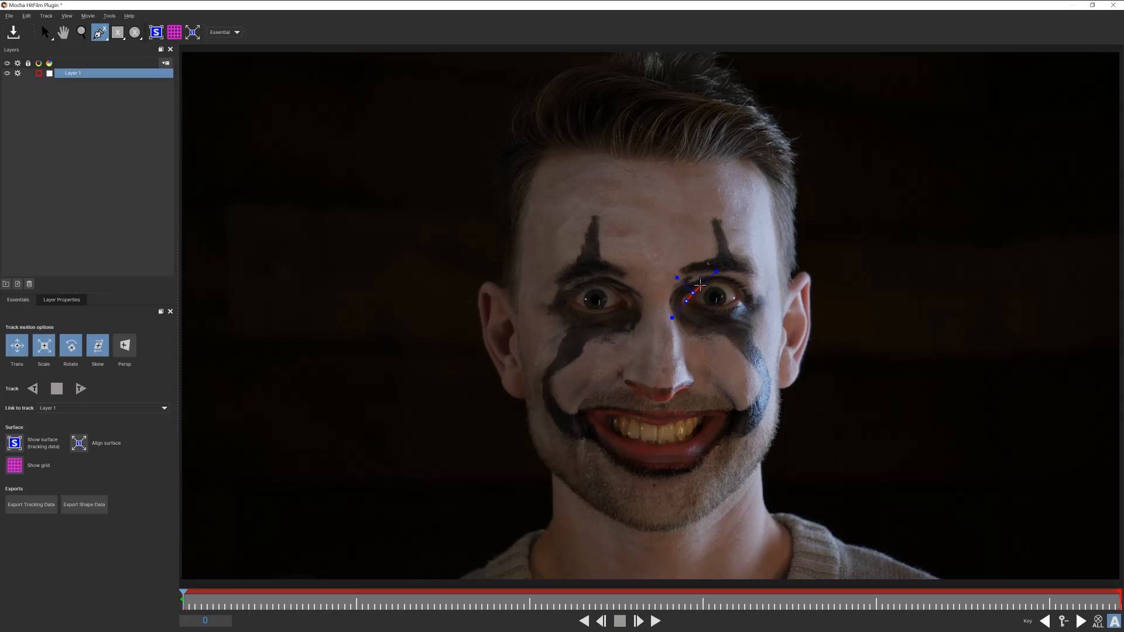
pyautogui.click(728, 284)
pyautogui.click(739, 296)
pyautogui.click(735, 303)
pyautogui.press('s')
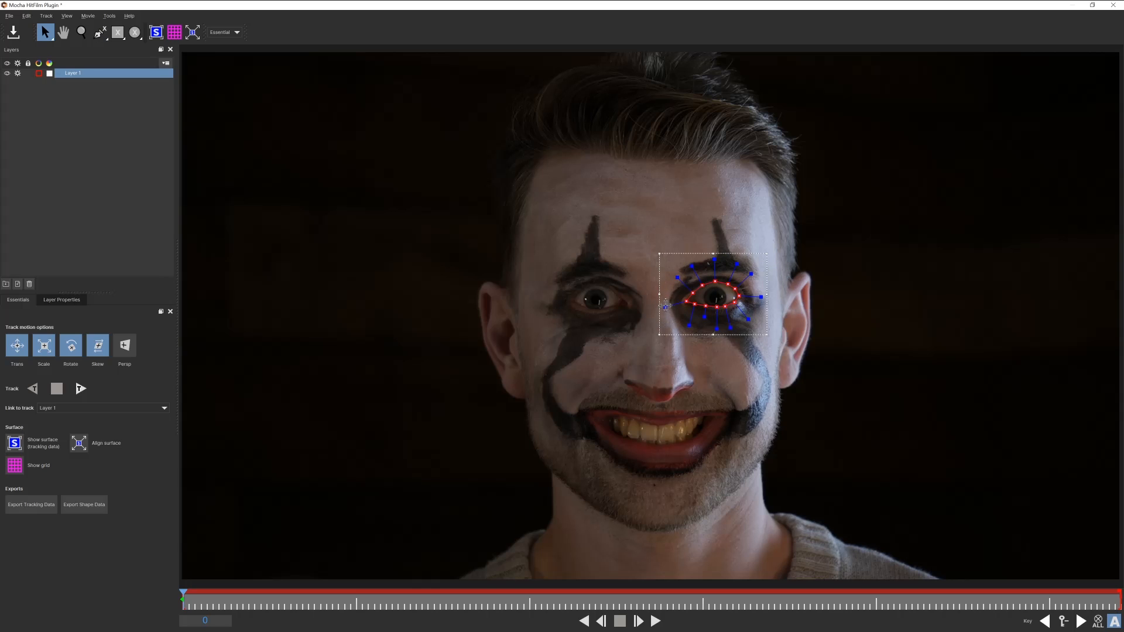
# Adjust the eye shape's position and track it forward through the clip
pyautogui.moveTo(666, 306); pyautogui.dragTo(669, 304)
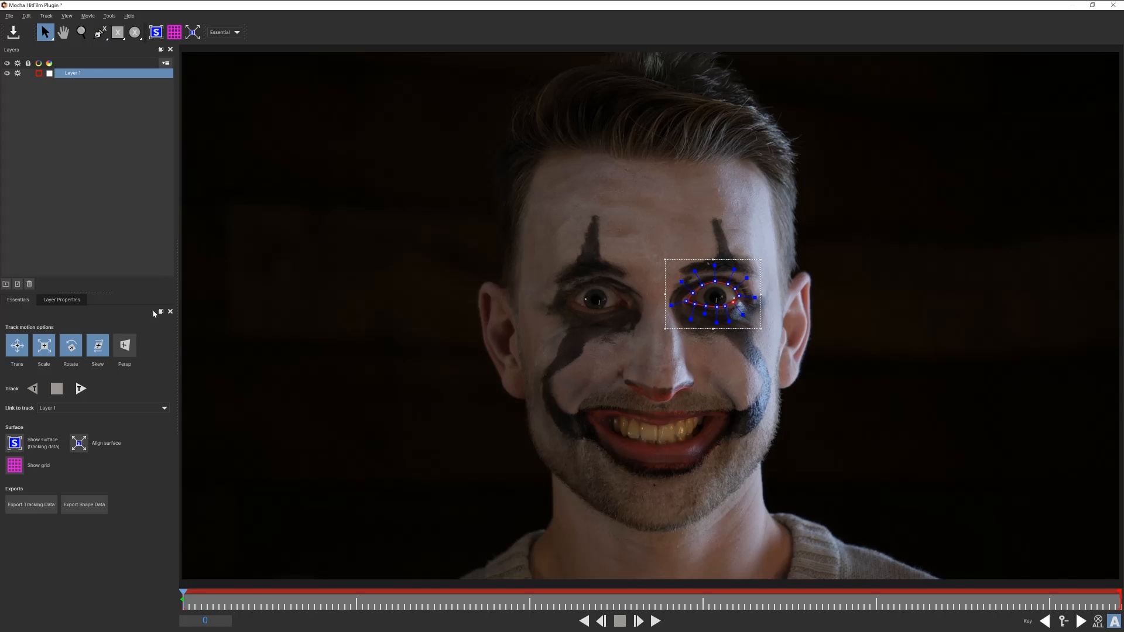
pyautogui.click(85, 390)
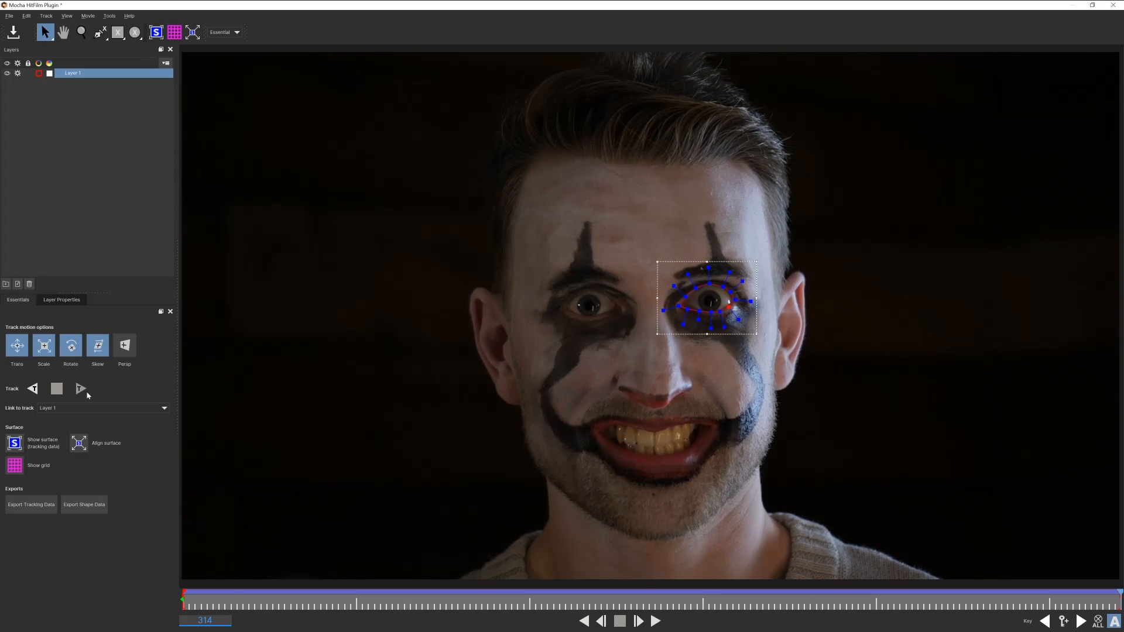
# Return to the first frame and track the mouth shape forward through the clip
pyautogui.click(214, 606)
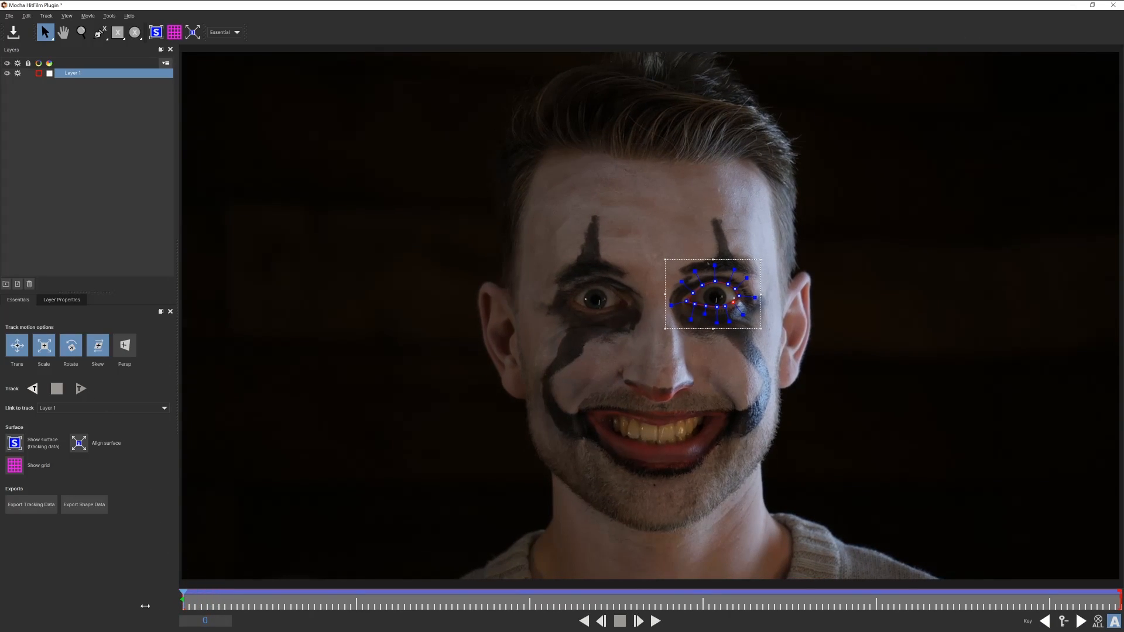
pyautogui.click(81, 389)
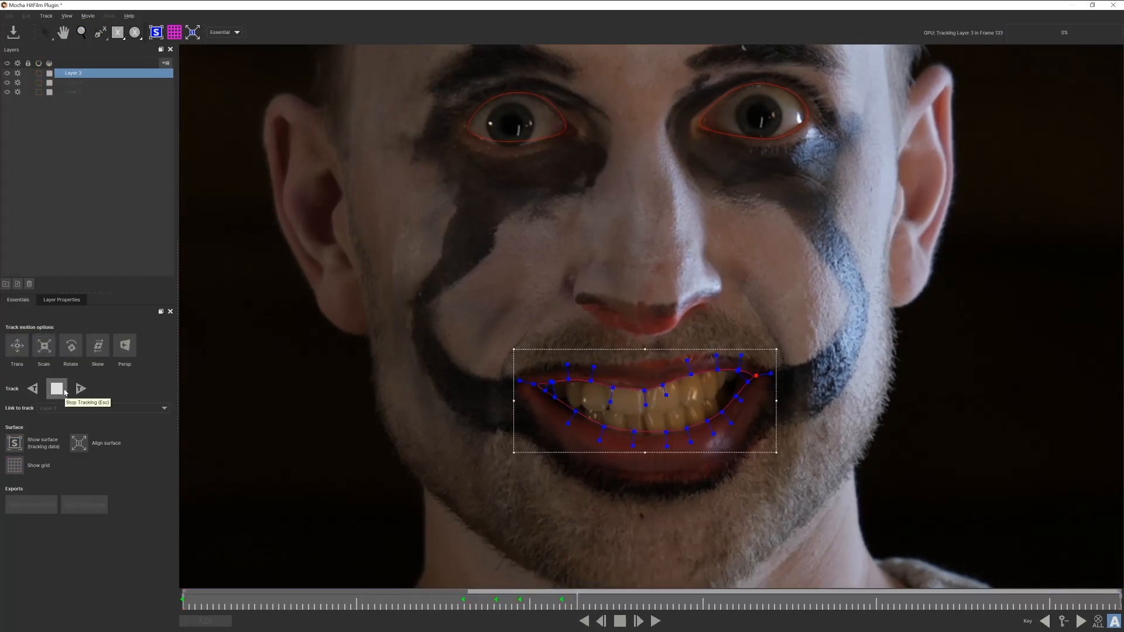
pyautogui.click(82, 391)
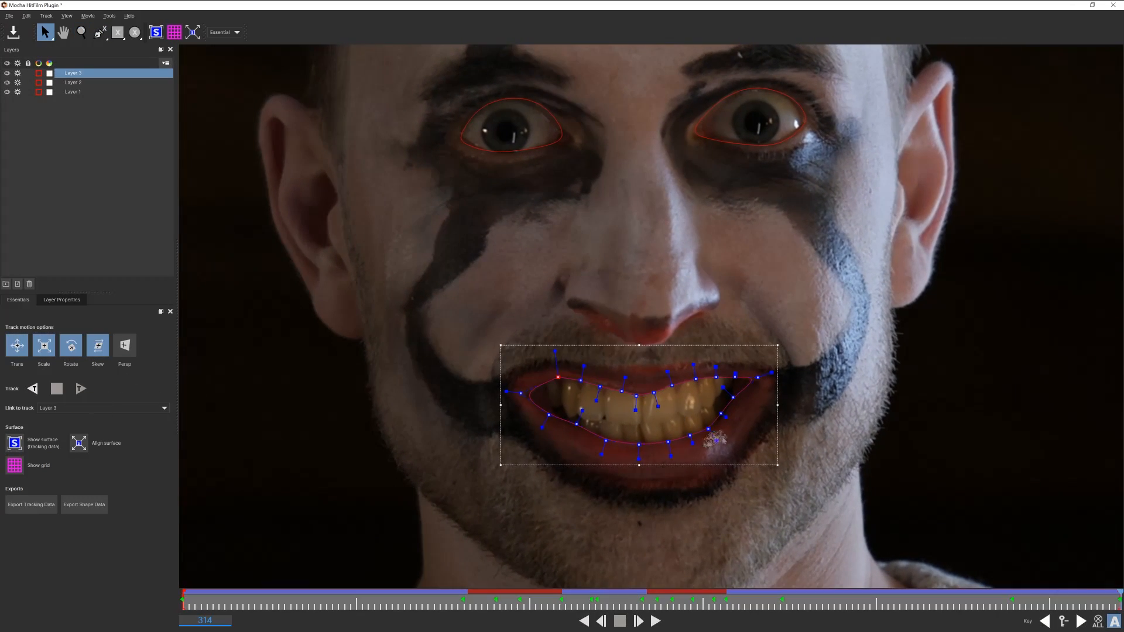
# Draw a new spline shape tightly around the iris of the eye on the right and close it
pyautogui.click(107, 192)
pyautogui.press('z')
pyautogui.moveTo(667, 216); pyautogui.dragTo(667, 353)
pyautogui.press('x')
pyautogui.moveTo(656, 238); pyautogui.dragTo(657, 336)
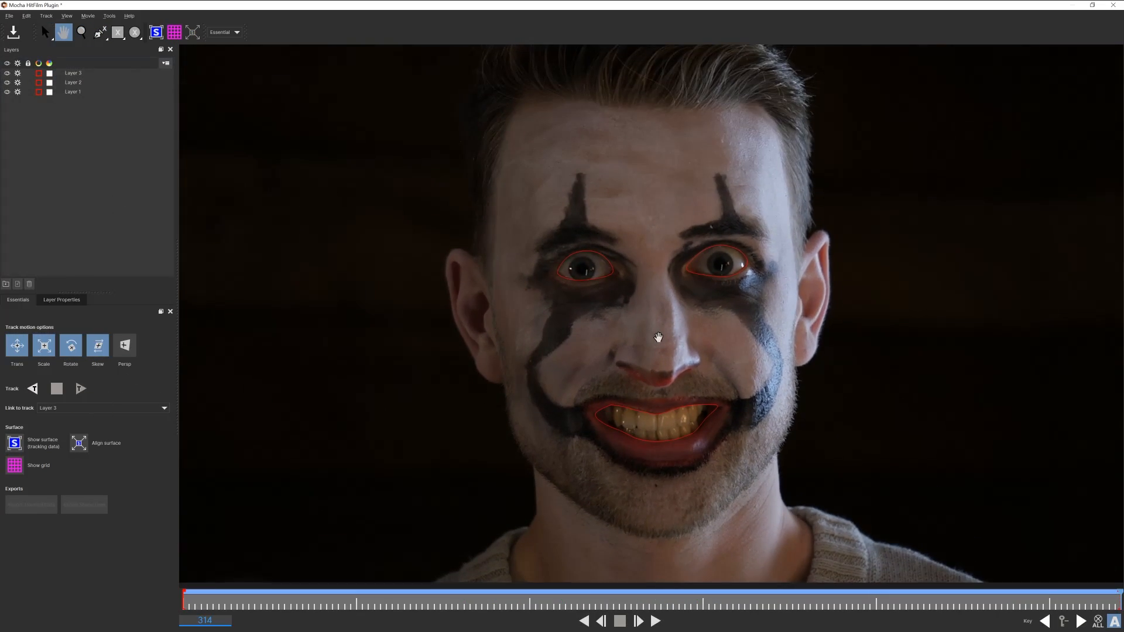
pyautogui.click(110, 157)
pyautogui.click(100, 33)
pyautogui.click(690, 255)
pyautogui.click(743, 250)
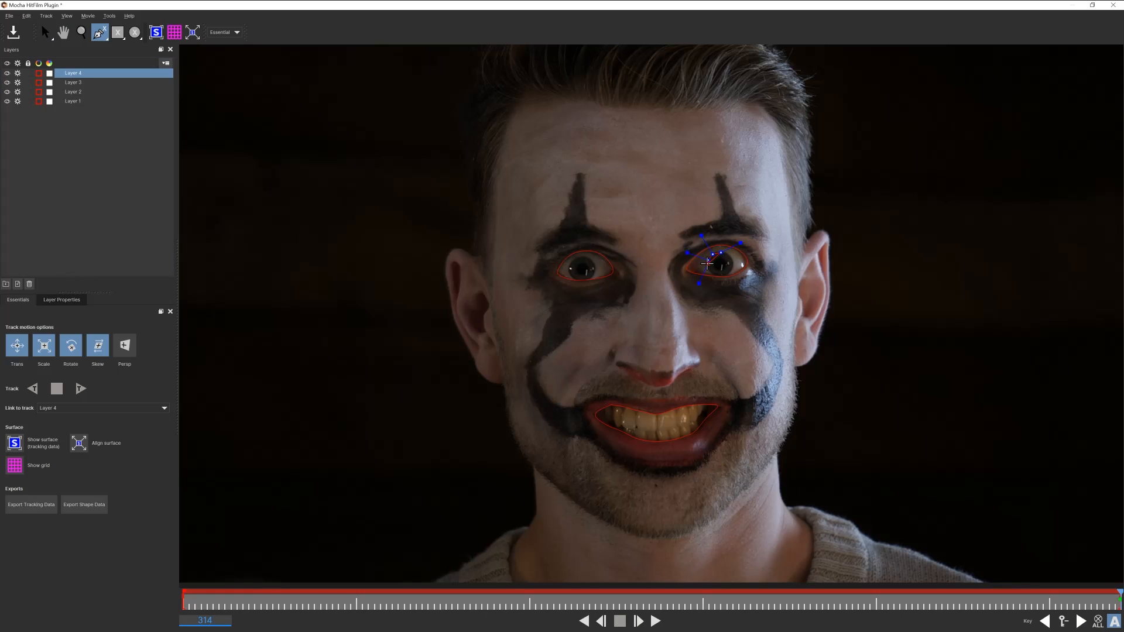
pyautogui.click(733, 263)
pyautogui.click(731, 256)
pyautogui.click(728, 253)
pyautogui.rightClick(728, 253)
pyautogui.moveTo(688, 295); pyautogui.dragTo(707, 283)
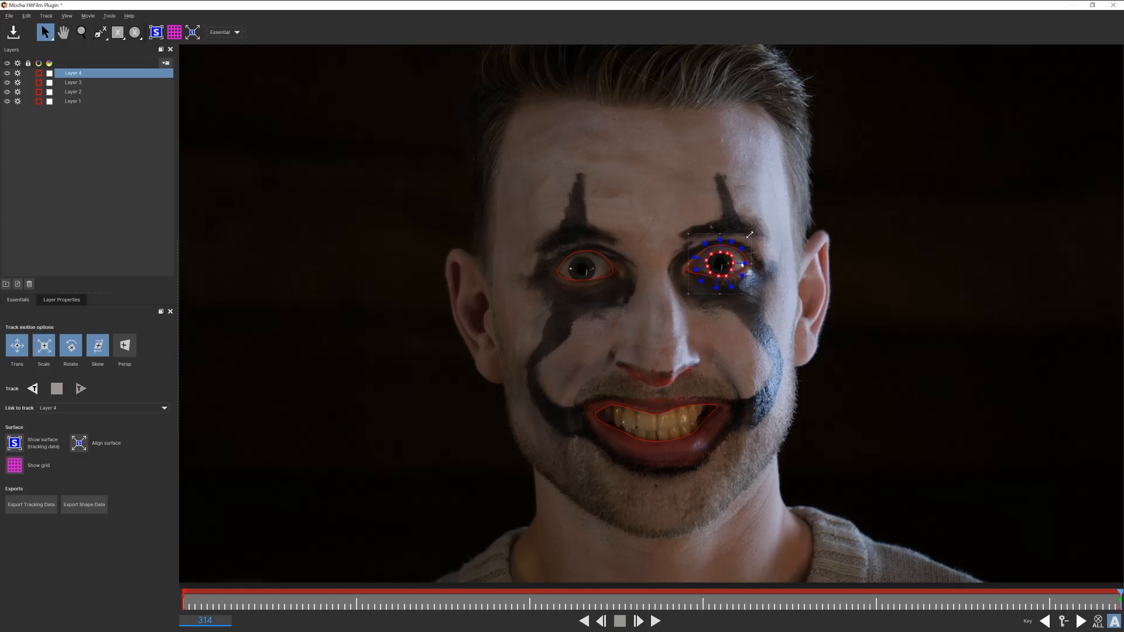
# Set the track motion to translation only and track the iris shape backward through the clip
pyautogui.click(46, 350)
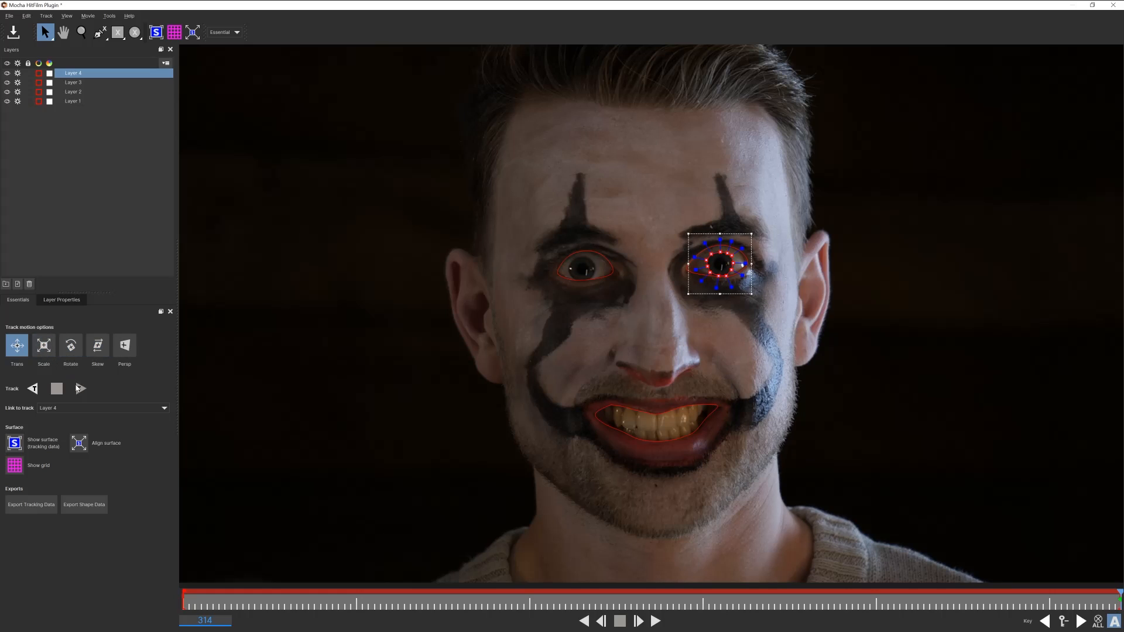
pyautogui.click(32, 389)
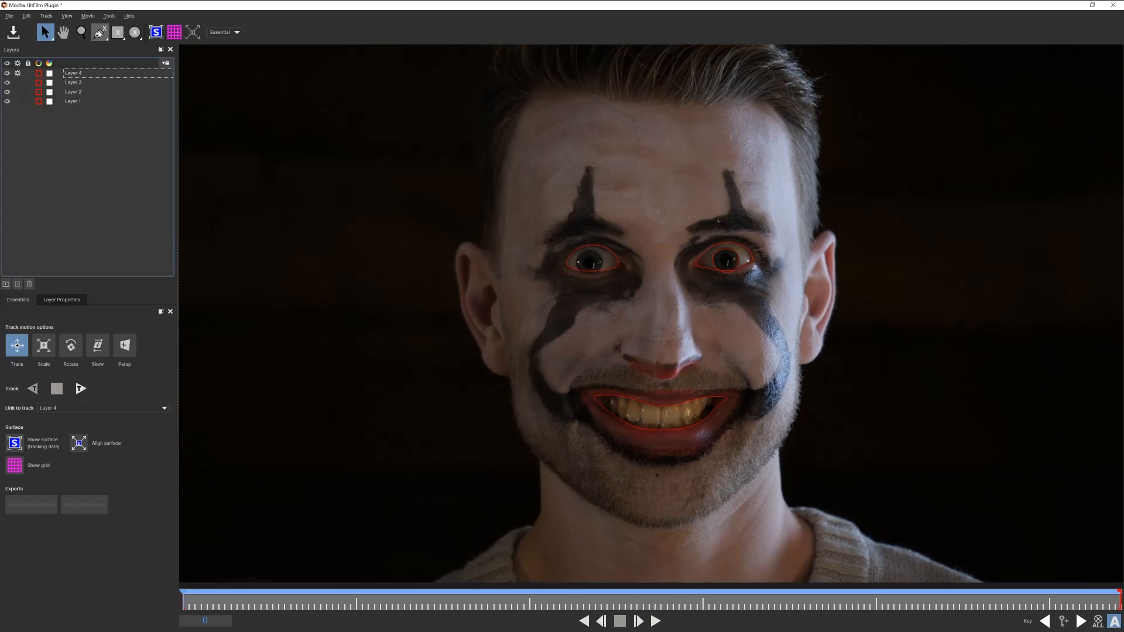
# Draw a closed spline shape around the teeth inside the mouth
pyautogui.click(629, 401)
pyautogui.click(643, 422)
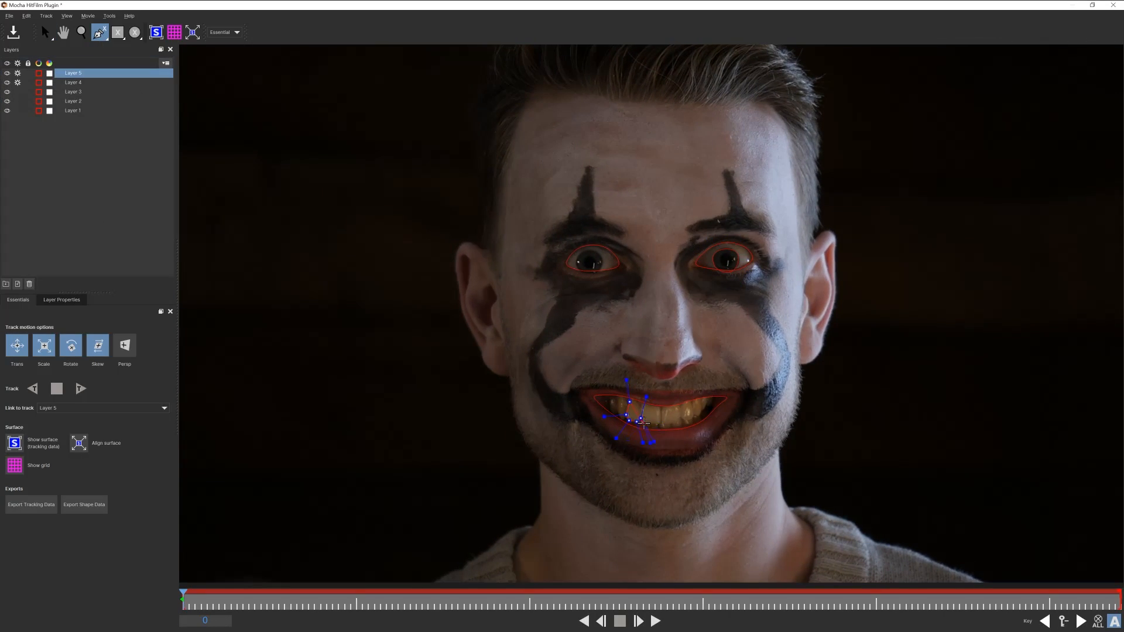
pyautogui.click(679, 420)
pyautogui.click(691, 405)
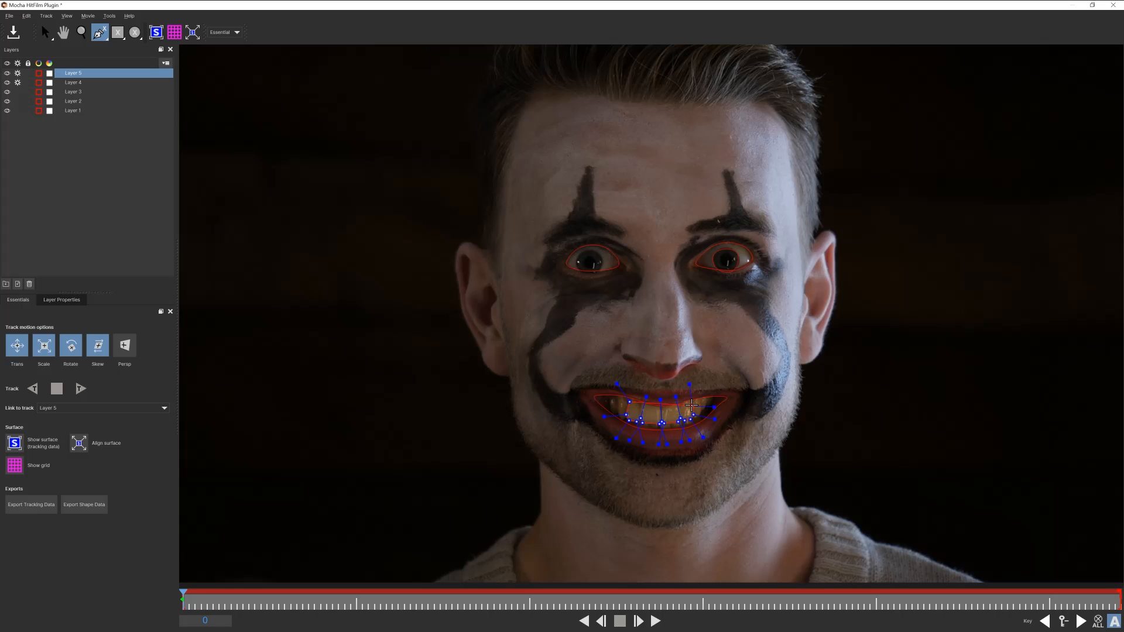
pyautogui.rightClick(691, 405)
# Set translation-only motion and track the teeth shape forward, stopping partway
pyautogui.press('z')
pyautogui.moveTo(672, 413); pyautogui.dragTo(686, 358)
pyautogui.click(44, 345)
pyautogui.click(80, 389)
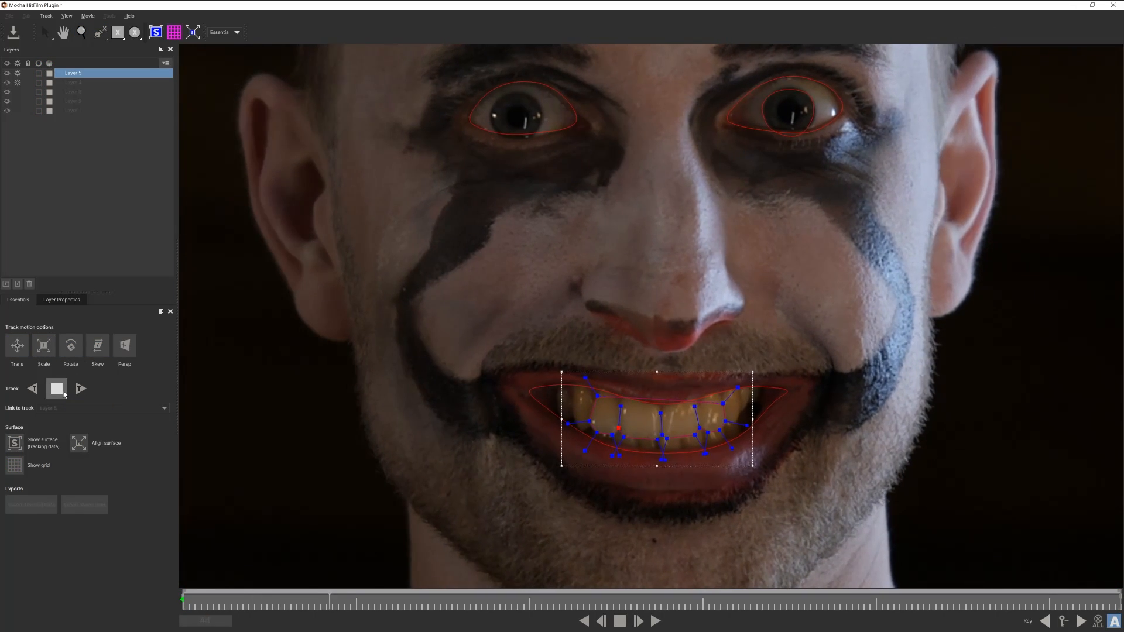
pyautogui.click(64, 394)
# Correct the teeth shape and resume tracking forward in short bursts
pyautogui.moveTo(681, 462); pyautogui.dragTo(710, 462)
pyautogui.click(80, 389)
pyautogui.click(57, 389)
pyautogui.click(81, 389)
pyautogui.click(56, 388)
pyautogui.click(82, 389)
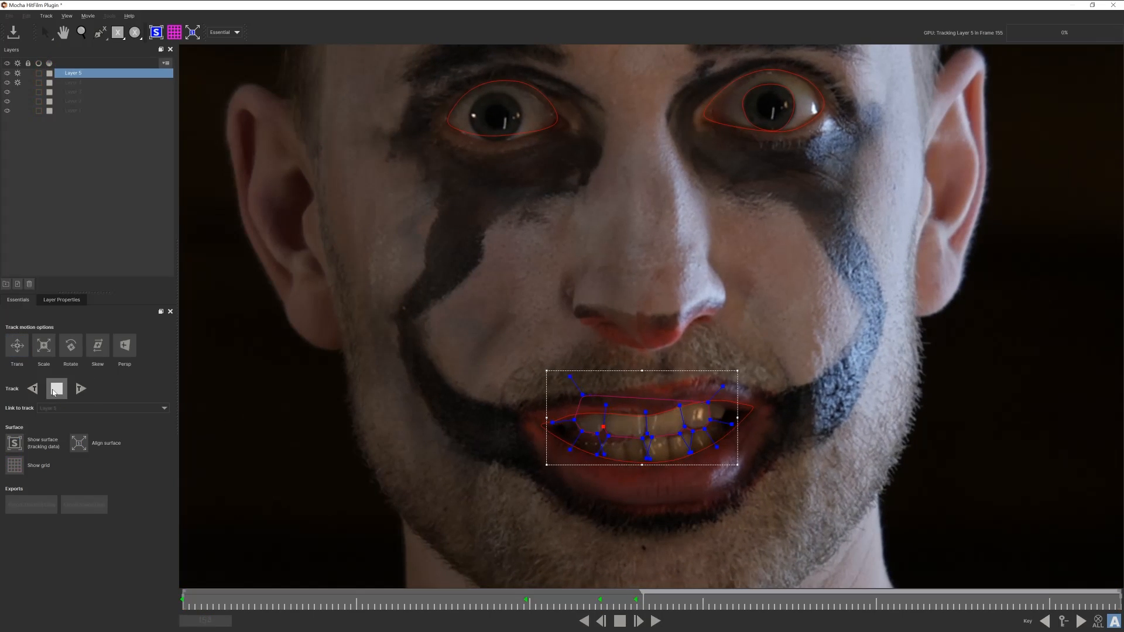
pyautogui.click(56, 389)
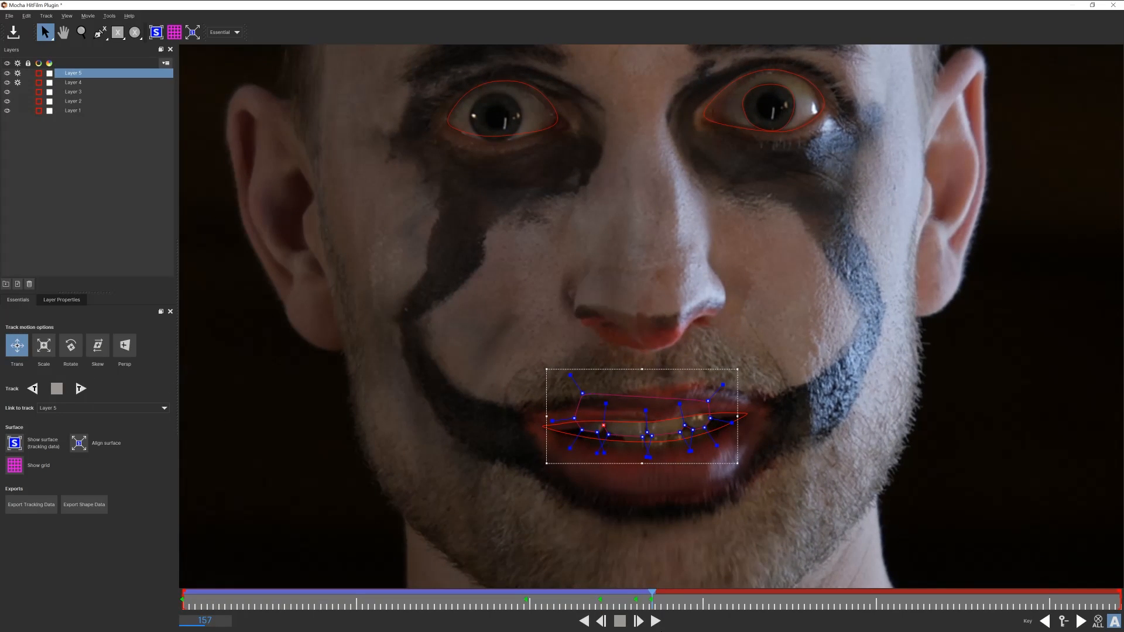
# Scrub to drifting frames, reposition the teeth shape's points, and continue tracking forward to the end
pyautogui.moveTo(653, 601); pyautogui.dragTo(675, 606)
pyautogui.moveTo(672, 459); pyautogui.dragTo(673, 460)
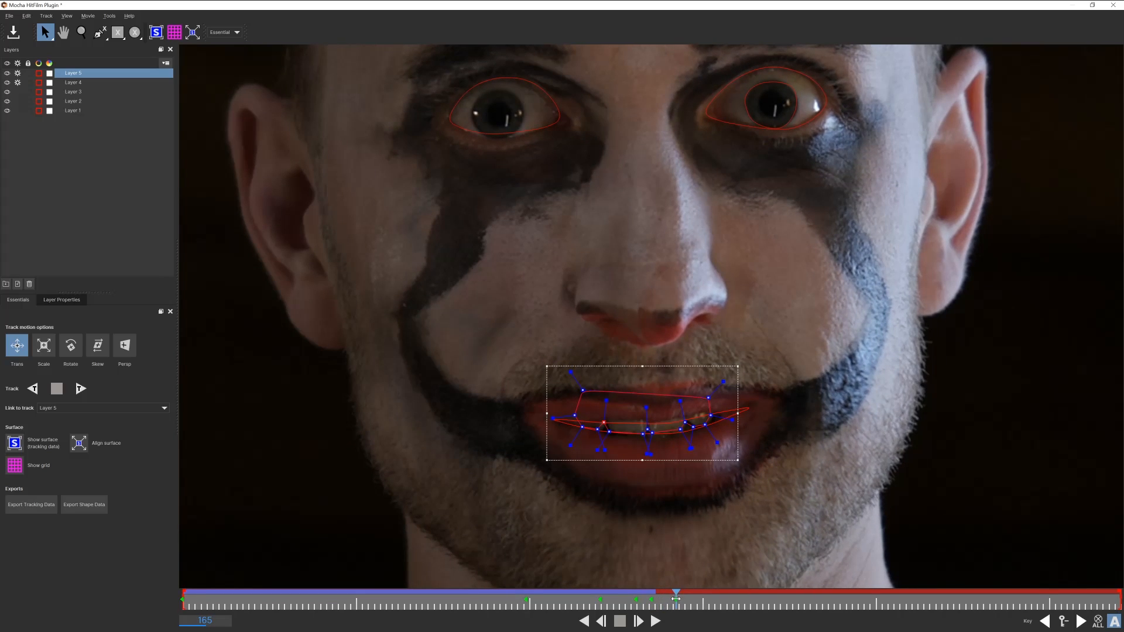
pyautogui.moveTo(676, 599); pyautogui.dragTo(687, 599)
pyautogui.moveTo(681, 459); pyautogui.dragTo(683, 459)
pyautogui.moveTo(542, 358); pyautogui.dragTo(620, 466)
pyautogui.click(80, 389)
pyautogui.click(57, 389)
pyautogui.moveTo(710, 462); pyautogui.dragTo(711, 465)
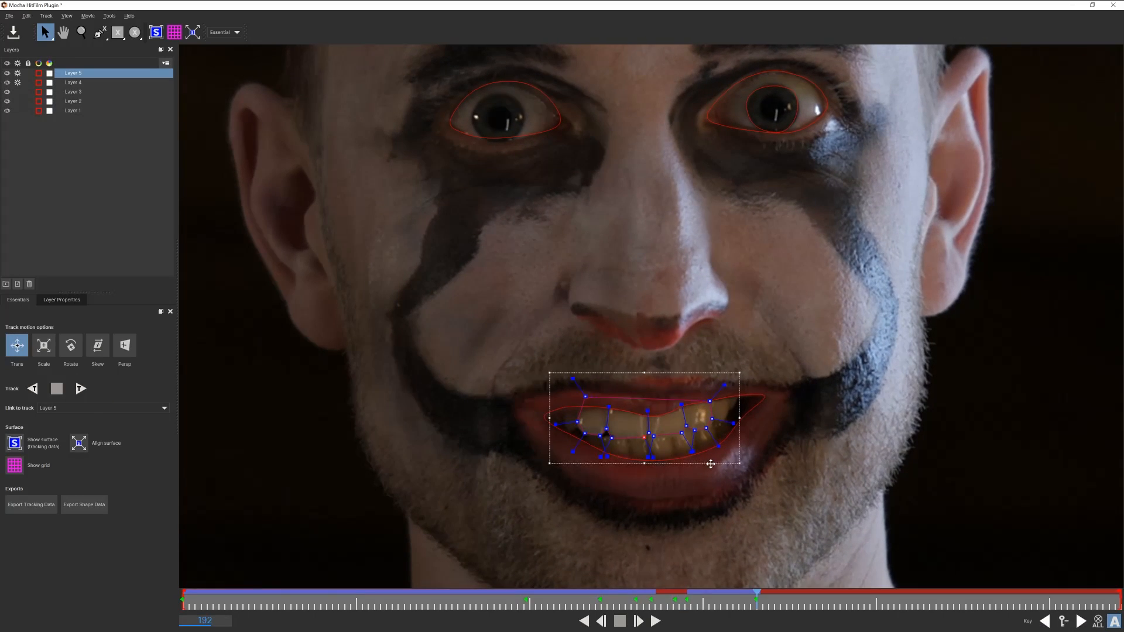
pyautogui.click(81, 388)
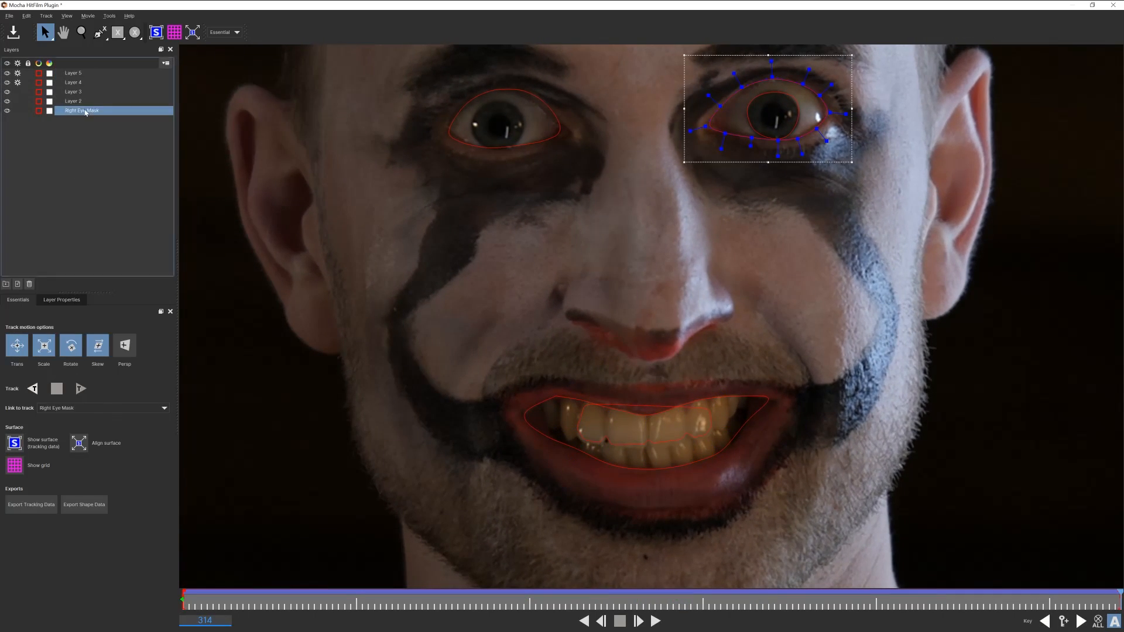
# Rename the layers Left Eye Mask, Mouth Mask, Eye Track and Mouth Track
pyautogui.doubleClick(74, 100)
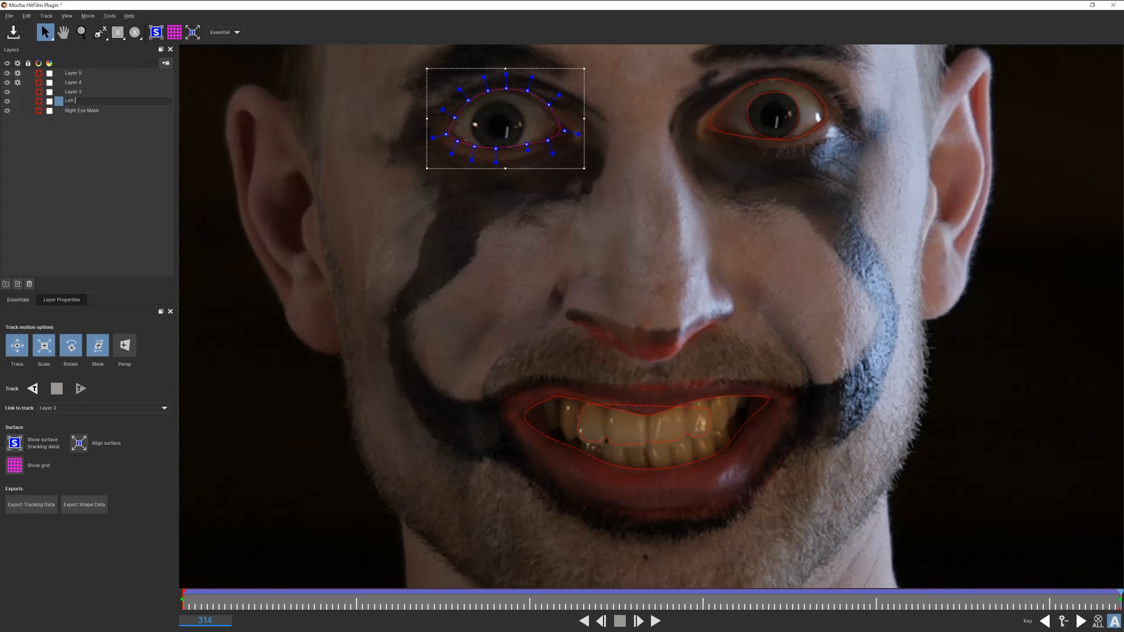
pyautogui.write('Left Eye Mask')
pyautogui.hotkey('shift', 'Tab')
pyautogui.write('Mouth')
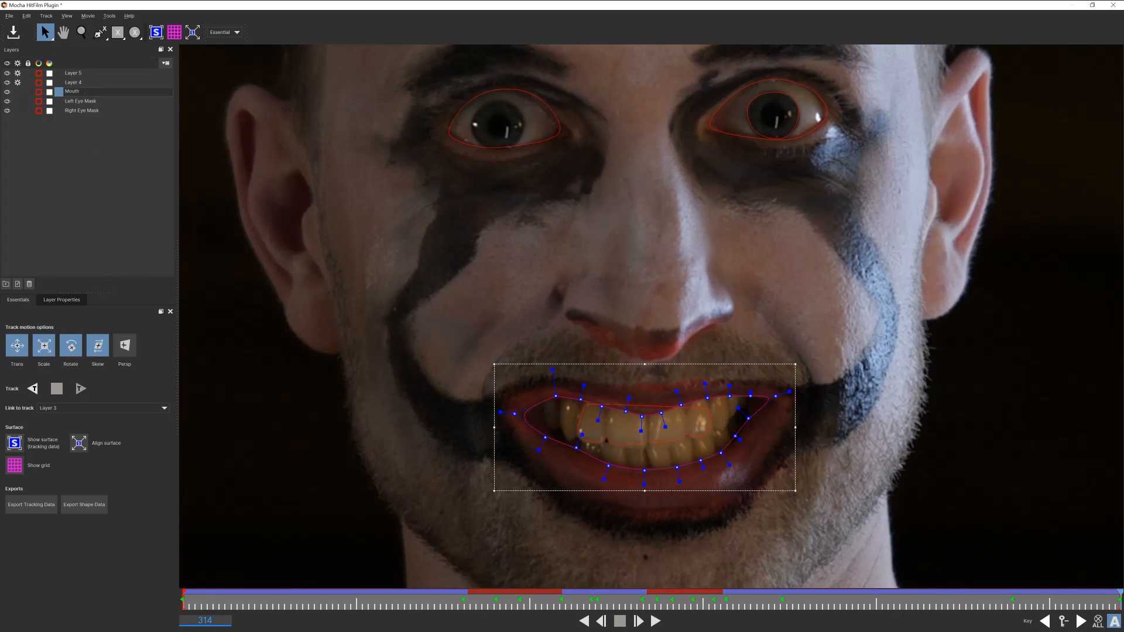
pyautogui.write(' Mask')
pyautogui.hotkey('shift', 'Tab')
pyautogui.write('Eye')
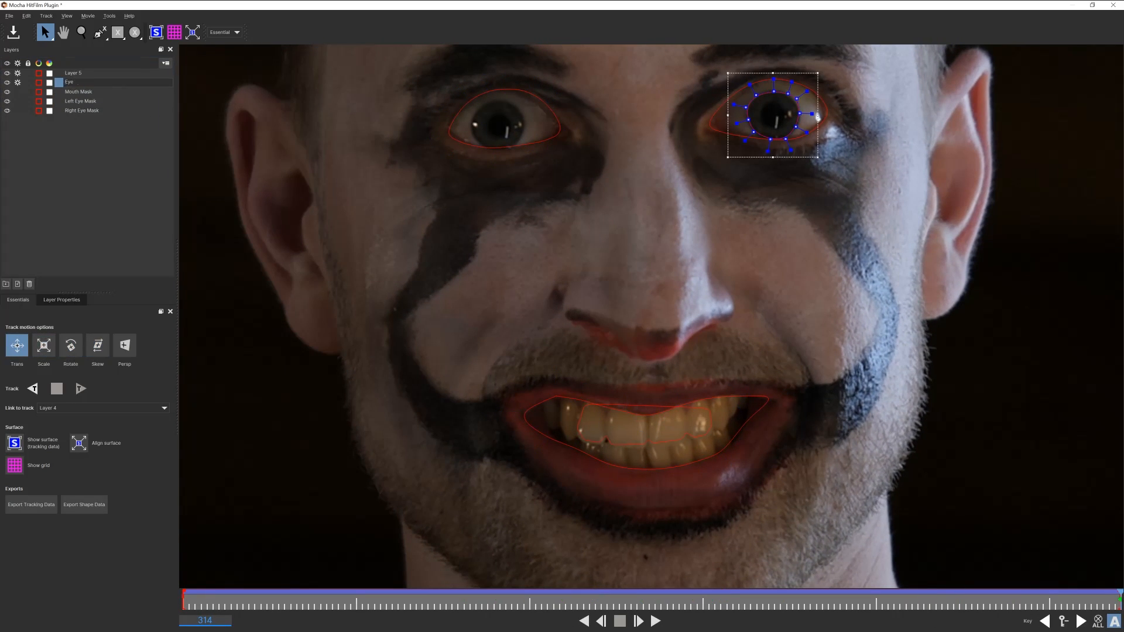
pyautogui.write(' Track')
pyautogui.hotkey('shift', 'Tab')
pyautogui.write('Mouth Track')
pyautogui.click(65, 152)
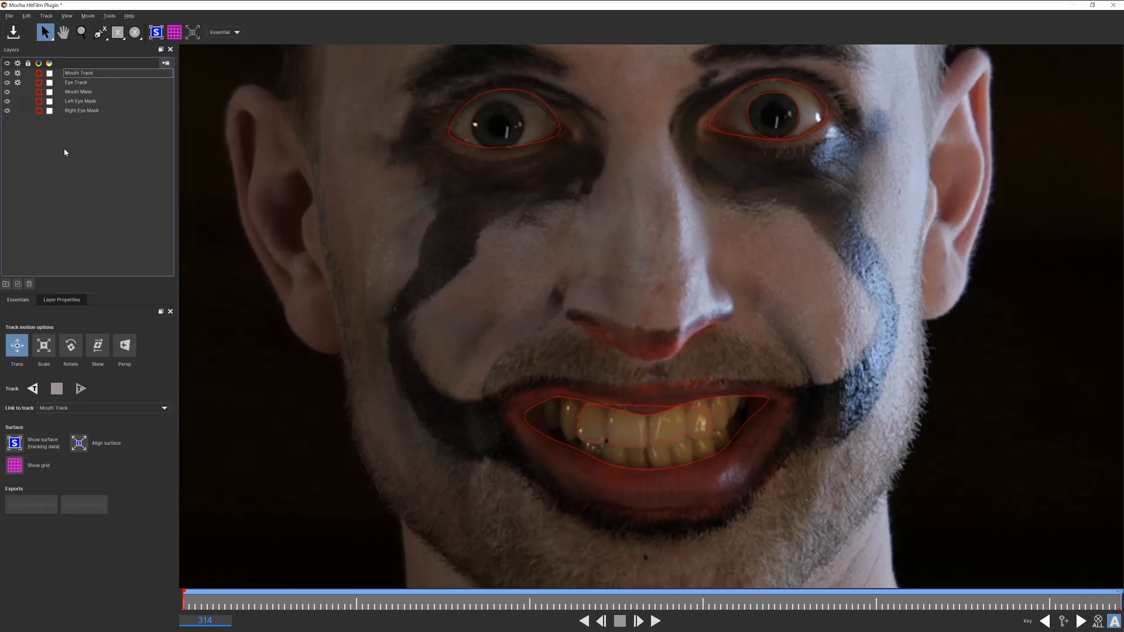
# Export shape data for the Mouth Mask, Left Eye Mask and Right Eye Mask layers
pyautogui.click(88, 93)
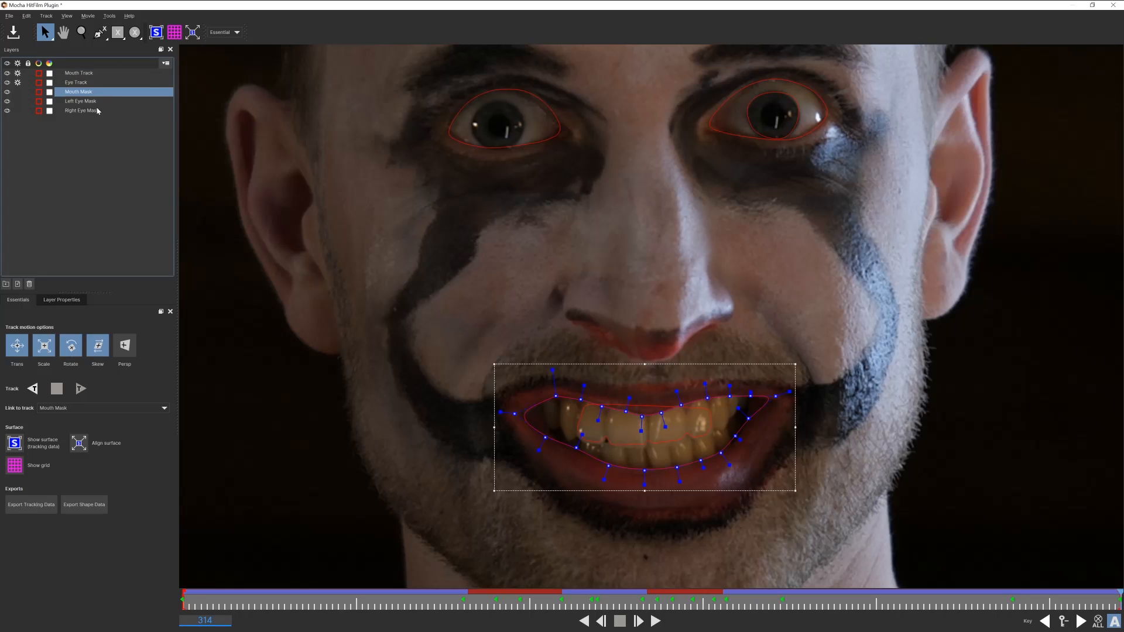
pyautogui.keyDown('shift'); pyautogui.click(98, 111); pyautogui.keyUp('shift')
pyautogui.click(87, 505)
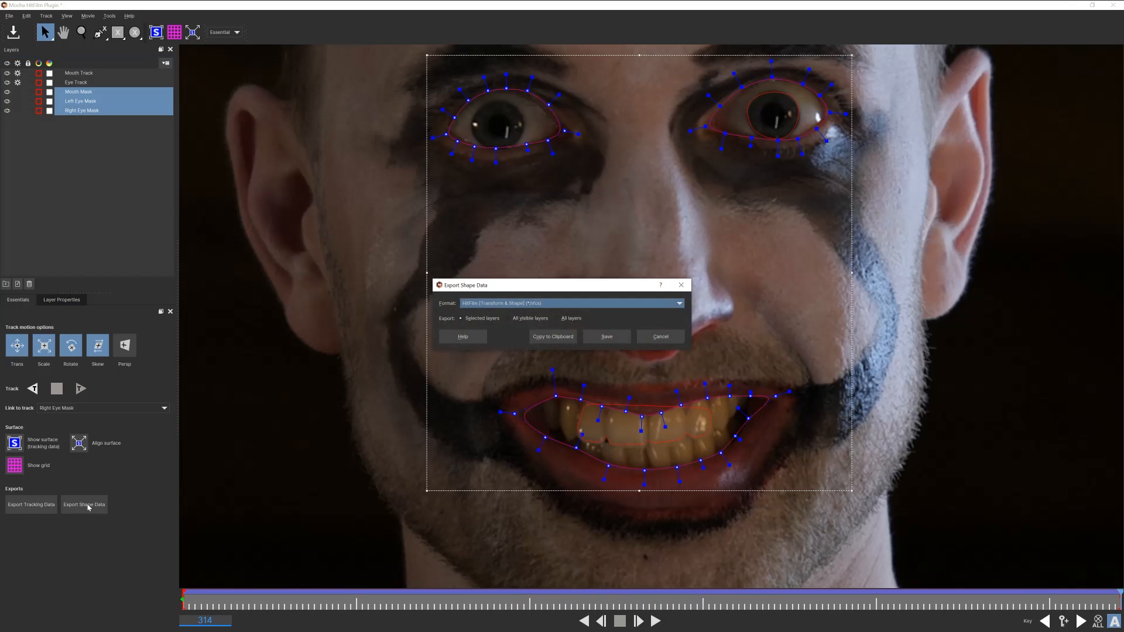
pyautogui.click(608, 336)
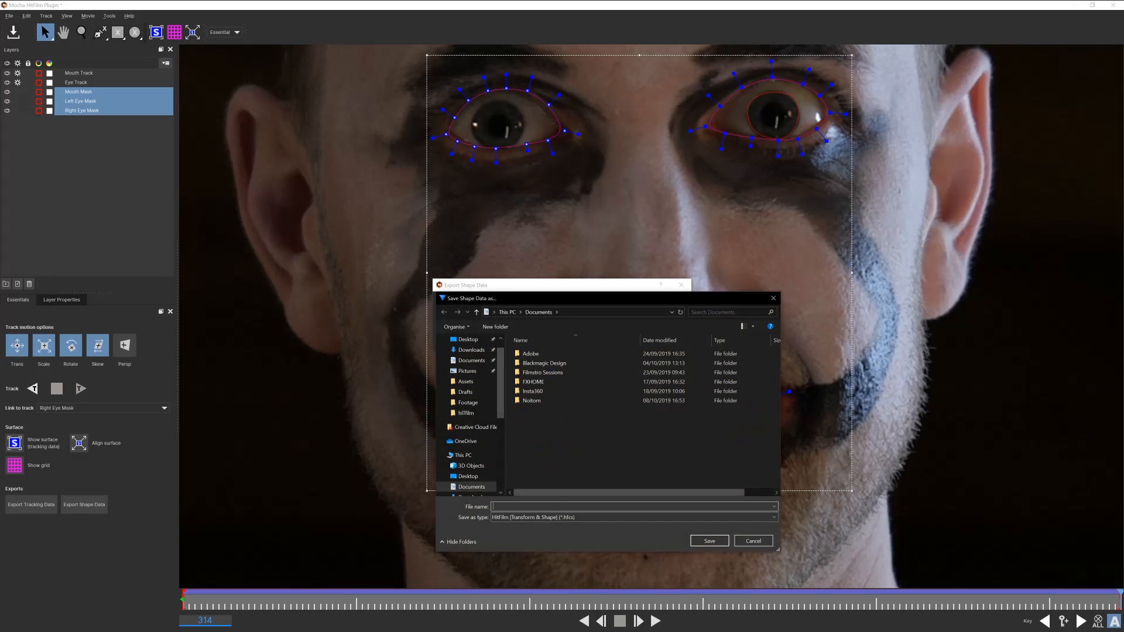
pyautogui.press('Escape')
# Export the Eye Track layer's tracking data to Documents as EyeTrack
pyautogui.click(83, 131)
pyautogui.click(83, 85)
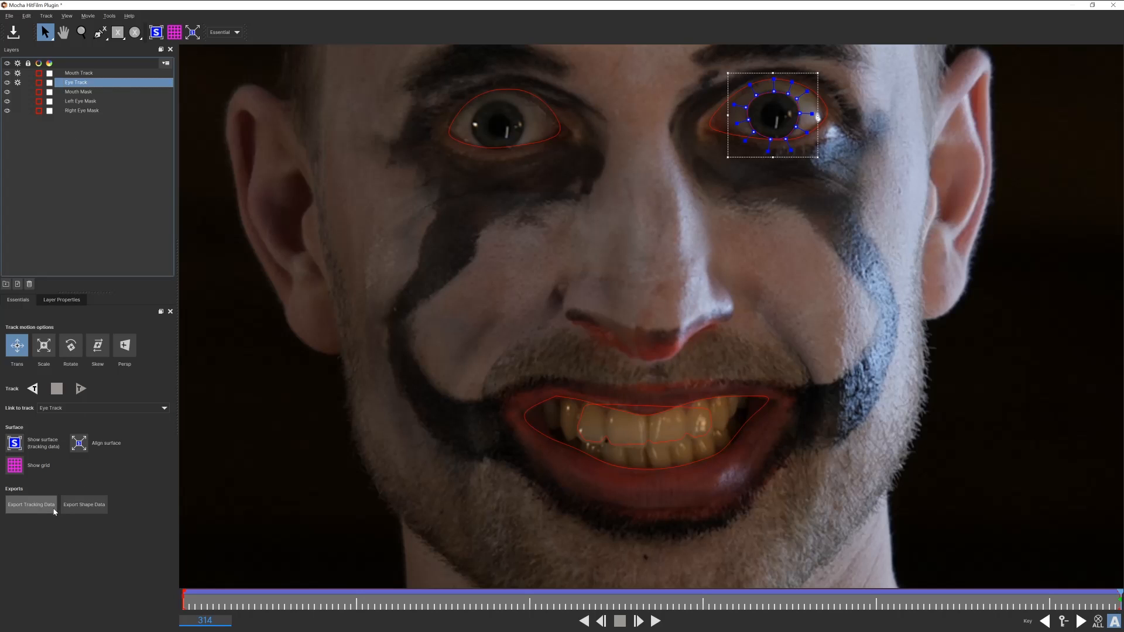
pyautogui.click(31, 505)
pyautogui.click(611, 336)
pyautogui.write('Eye Track')
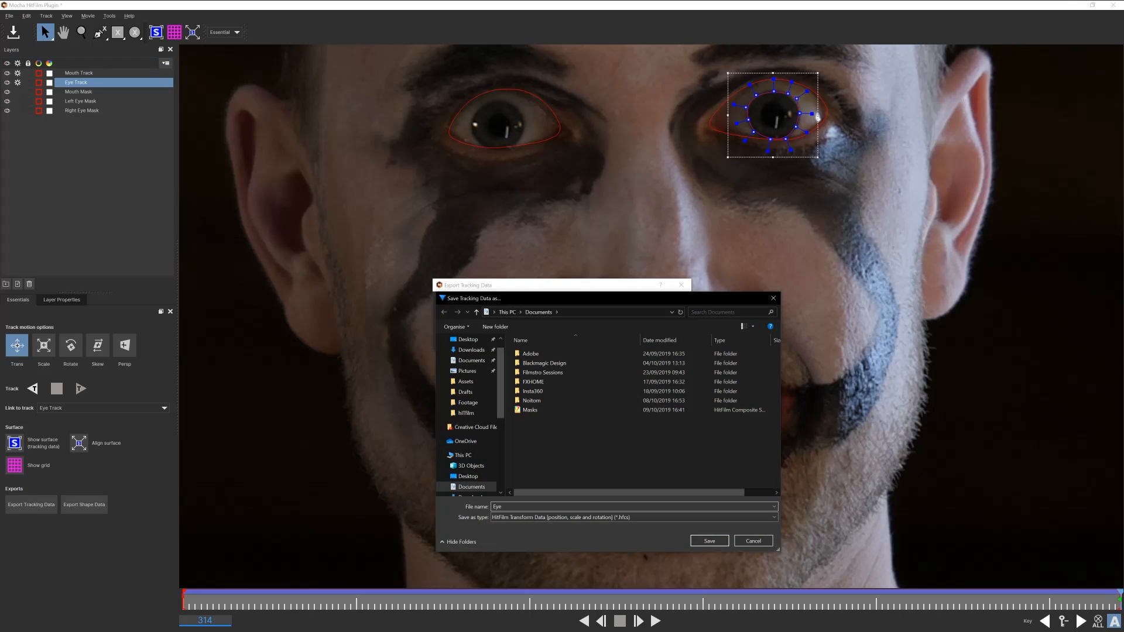
pyautogui.press('Return')
# Export the Mouth Track layer's tracking data to Documents as TeethTrack
pyautogui.click(91, 129)
pyautogui.click(78, 73)
pyautogui.click(31, 505)
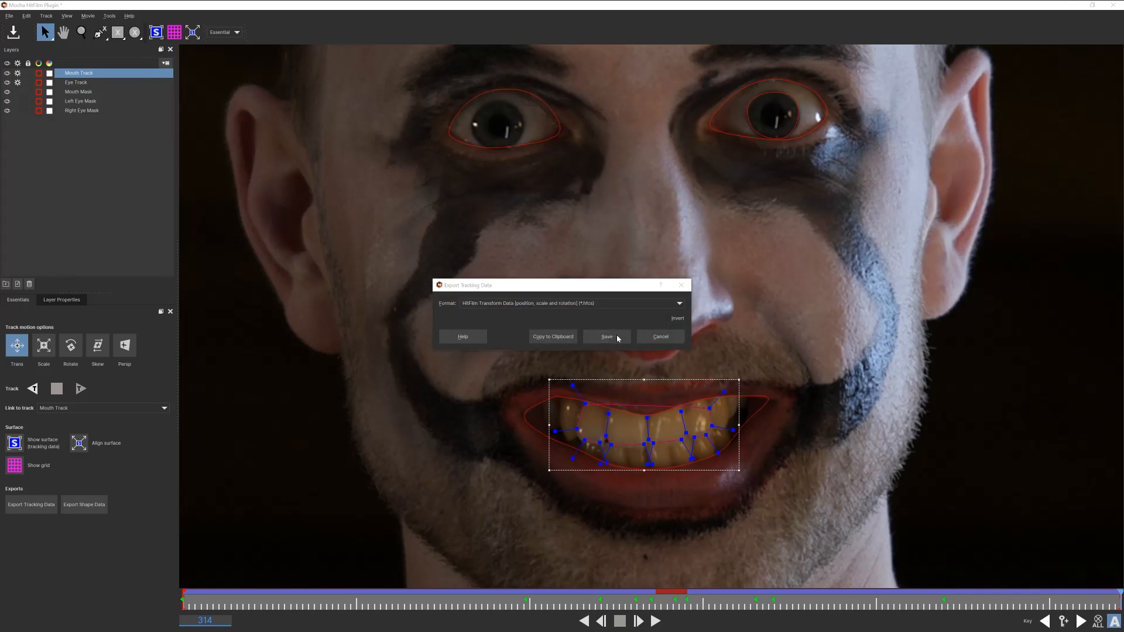
pyautogui.click(616, 334)
pyautogui.write('Tee')
pyautogui.press('Return')
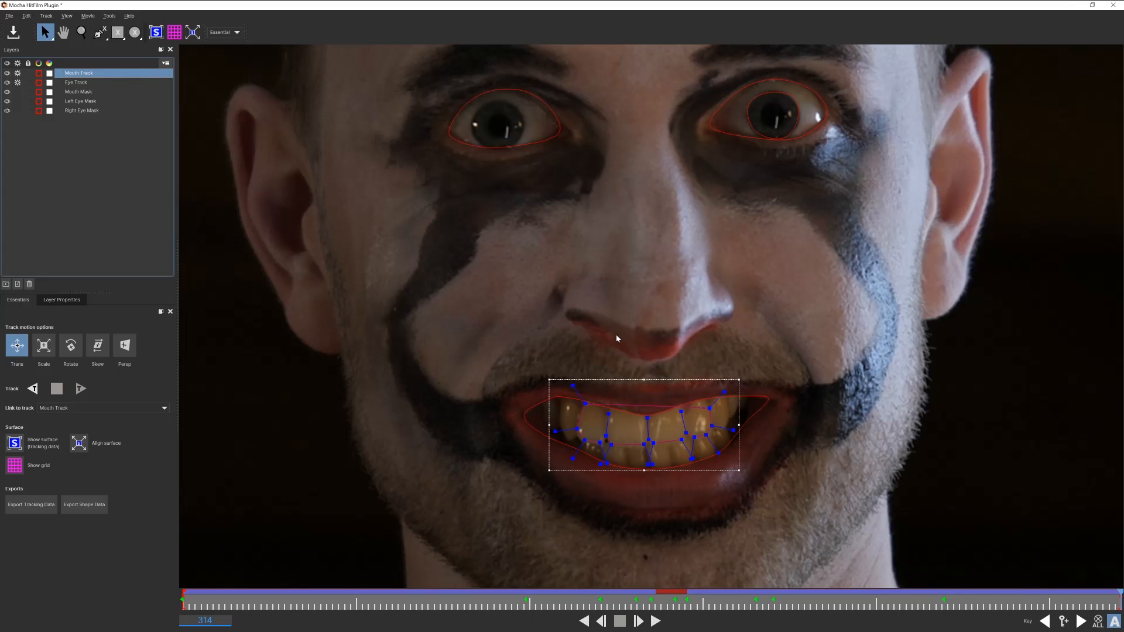
# Close the Mocha window to return to HitFilm
pyautogui.click(130, 177)
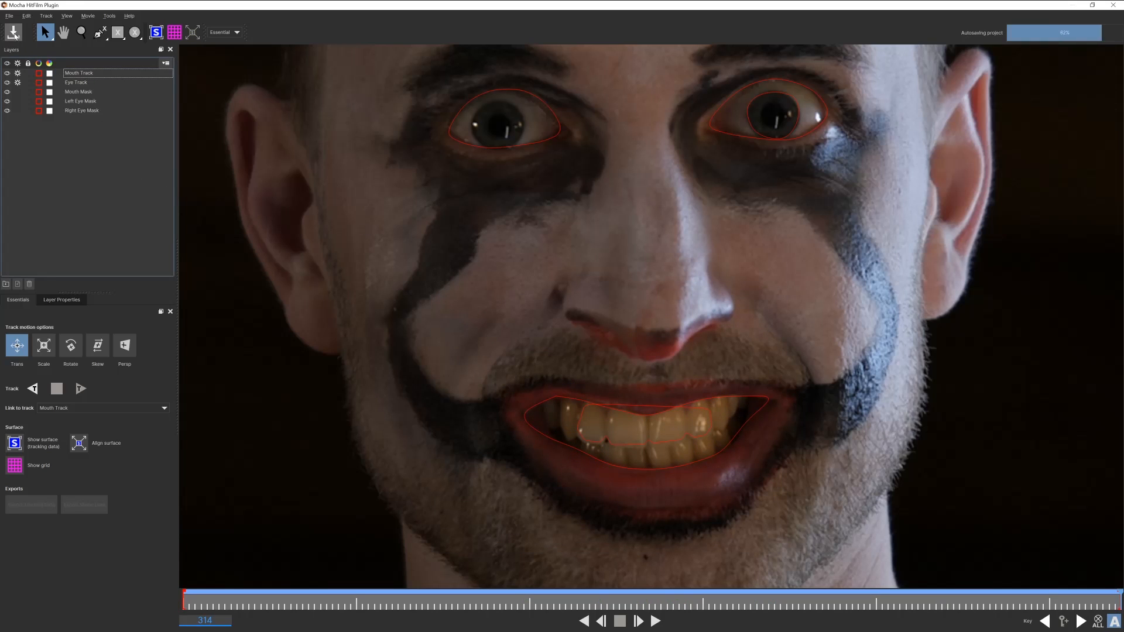
pyautogui.click(1113, 6)
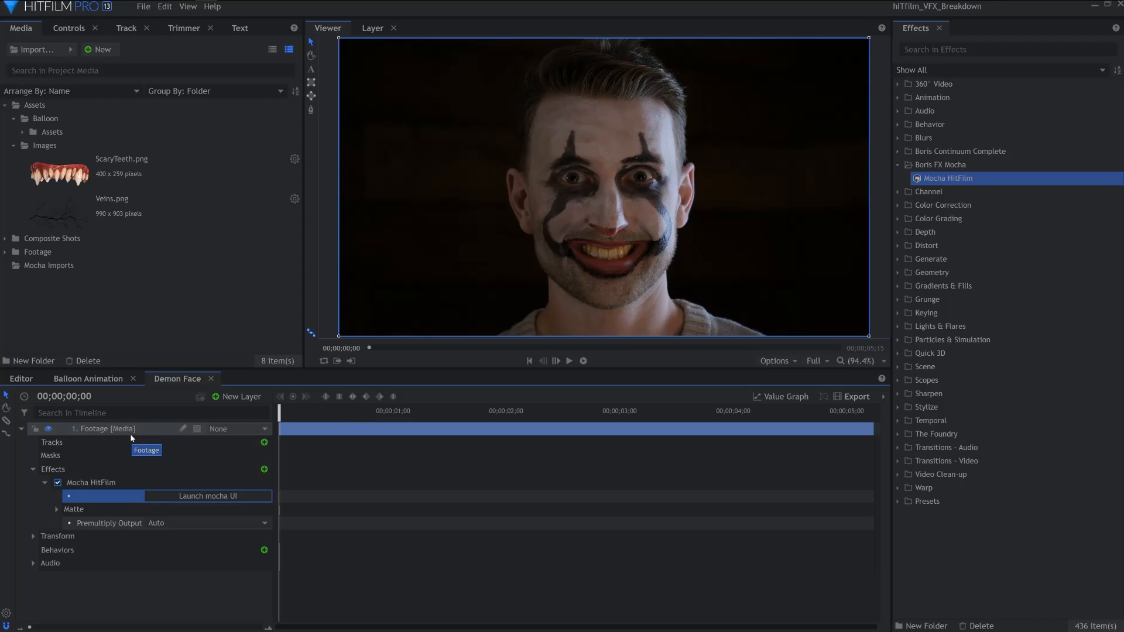
# Import the EyeTrack, Masks and TeethTrack composite files from Documents into the media panel
pyautogui.click(35, 49)
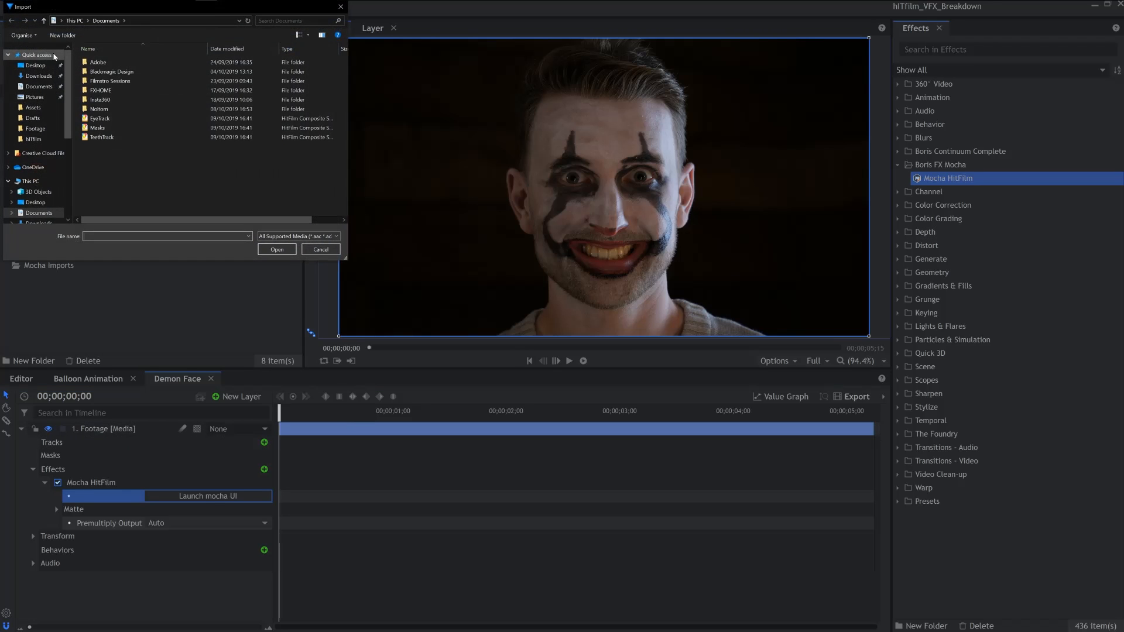
pyautogui.click(125, 140)
pyautogui.keyDown('shift'); pyautogui.click(99, 119); pyautogui.keyUp('shift')
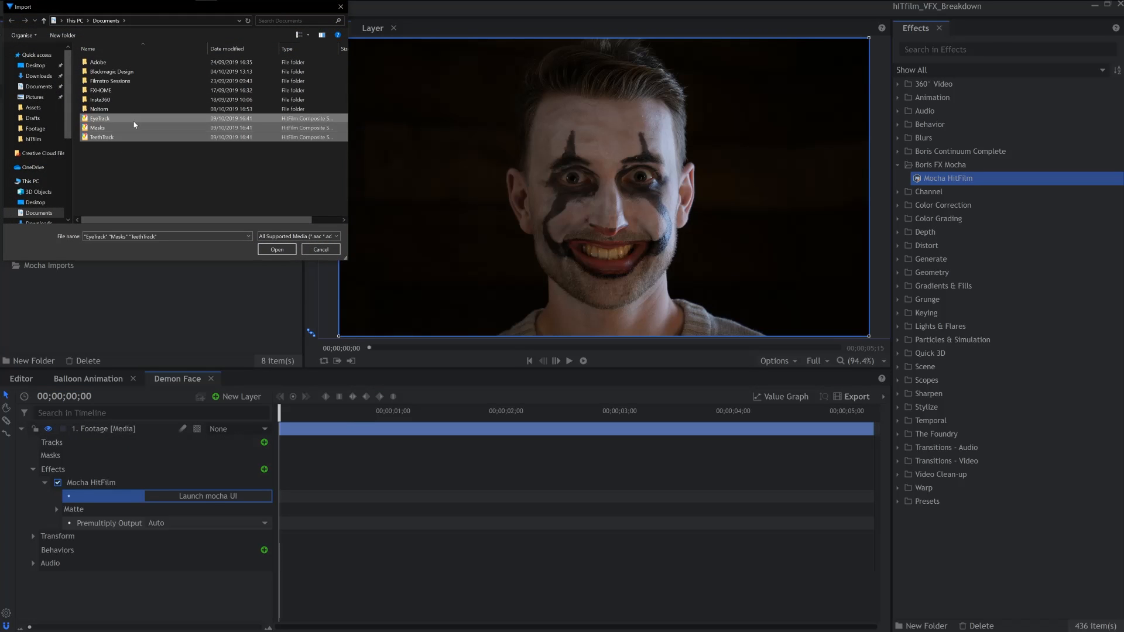
pyautogui.click(277, 249)
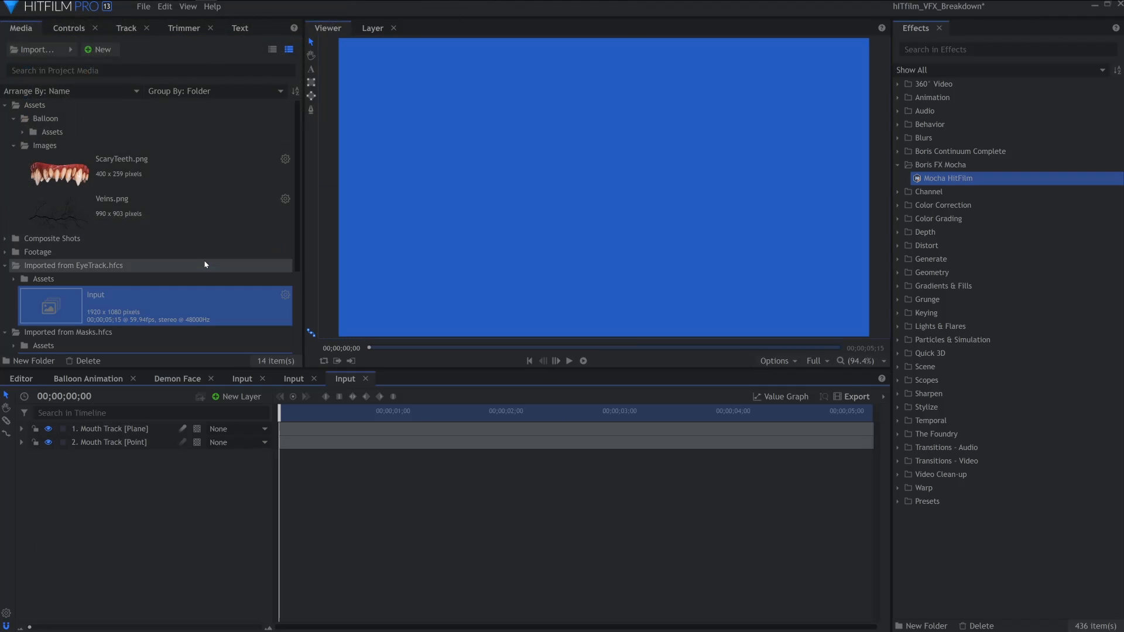
# Copy the Mouth Track and Eye Track point layers from the imported composites and paste them into Demon Face
pyautogui.scroll(-3, 206, 264)
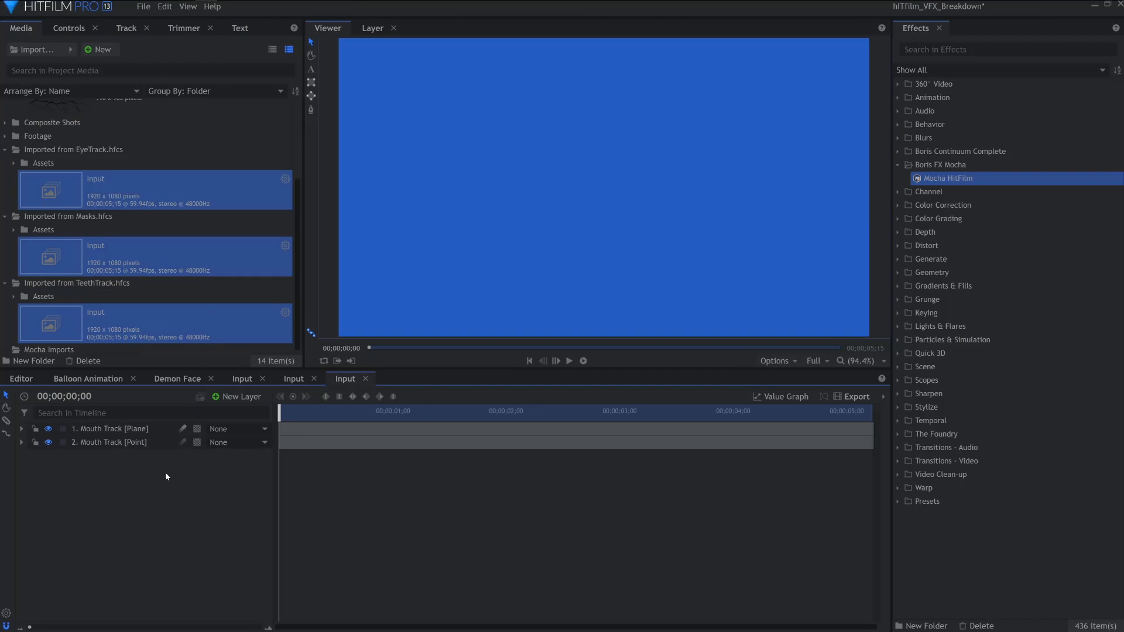
pyautogui.click(138, 443)
pyautogui.hotkey('ctrl', 'c')
pyautogui.click(165, 377)
pyautogui.hotkey('ctrl', 'v')
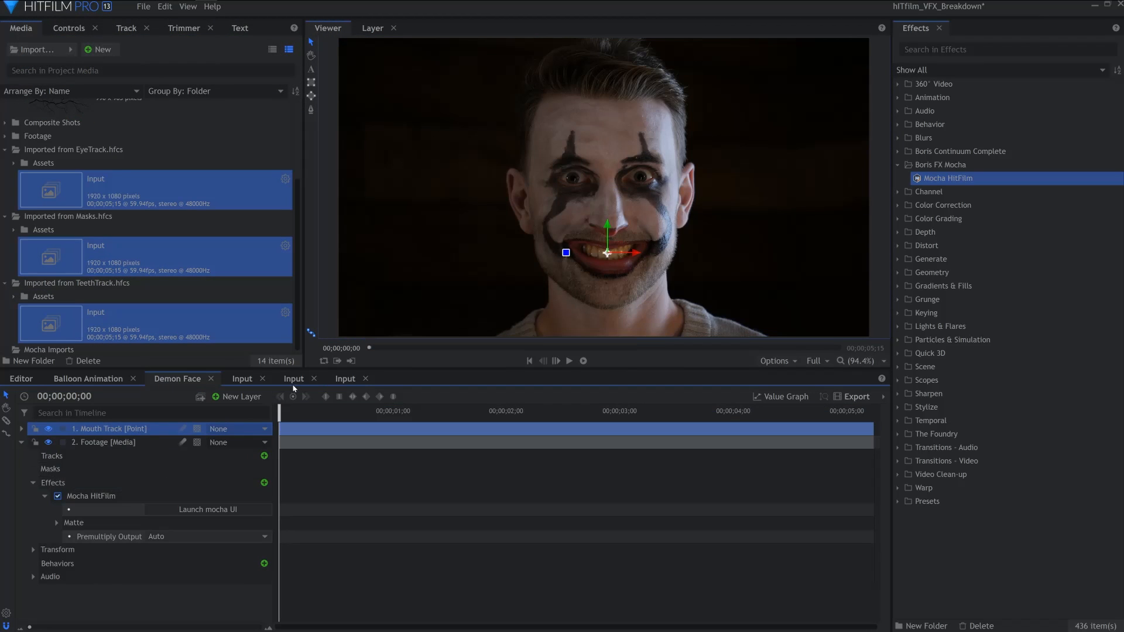
pyautogui.click(291, 382)
pyautogui.click(117, 443)
pyautogui.hotkey('ctrl', 'c')
pyautogui.click(186, 379)
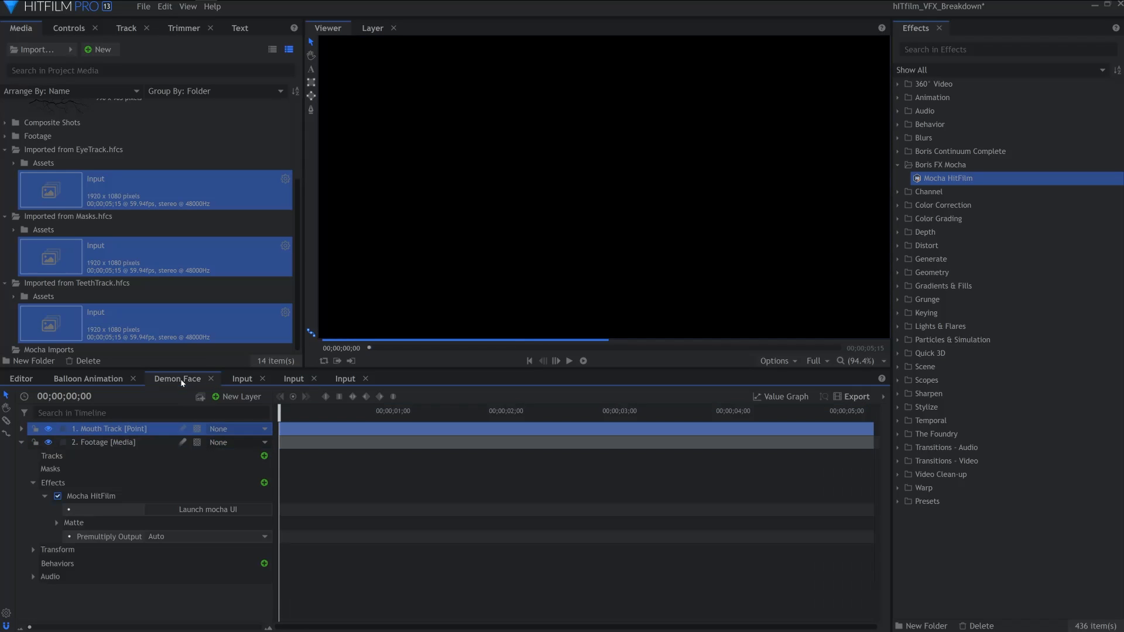
pyautogui.hotkey('ctrl', 'v')
# Copy the Right Eye, Left Eye and Mouth Mask plane layers from the masks composite into Demon Face
pyautogui.click(242, 379)
pyautogui.click(150, 430)
pyautogui.keyDown('shift'); pyautogui.click(148, 457); pyautogui.keyUp('shift')
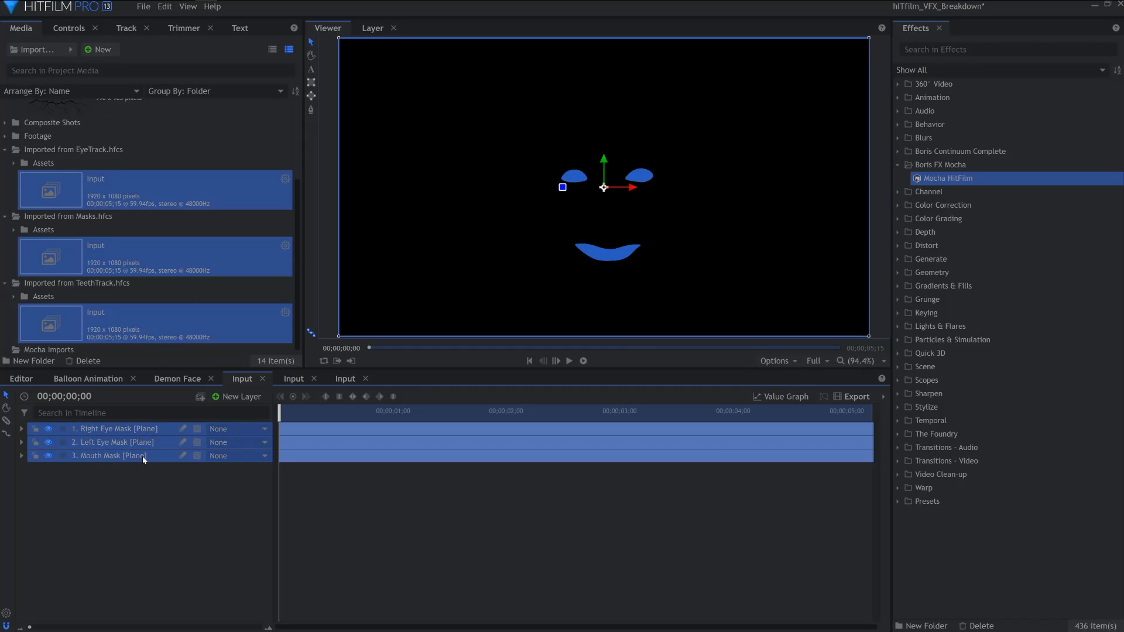
pyautogui.hotkey('ctrl', 'c')
pyautogui.click(177, 379)
pyautogui.hotkey('ctrl', 'v')
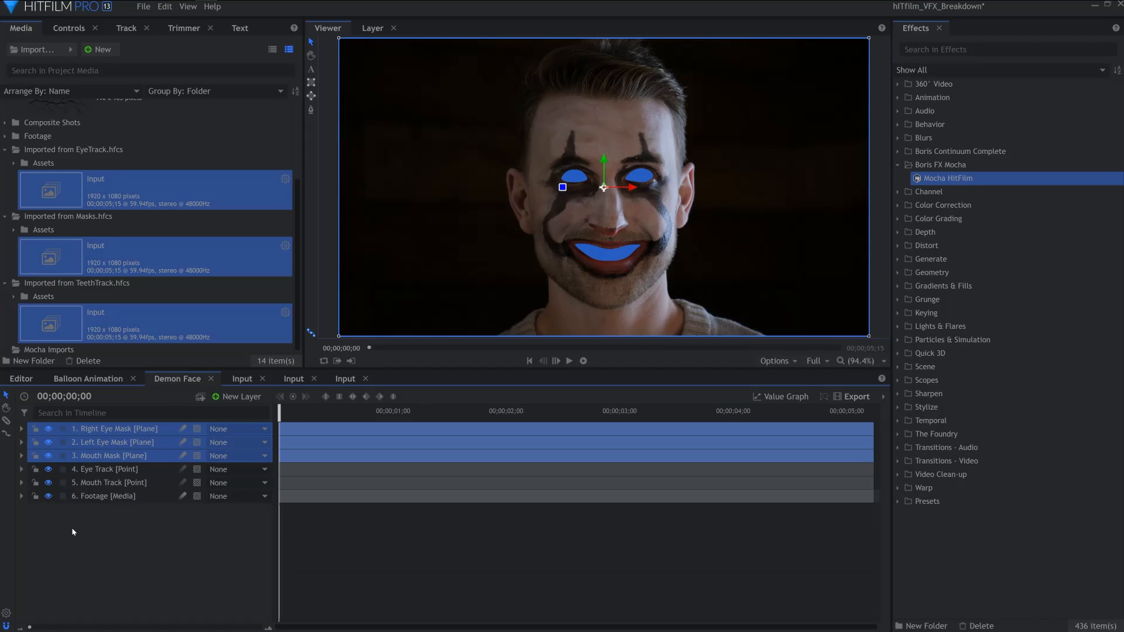
# Give the Eye Track and Mouth Track layers the Tomato label colour
pyautogui.click(99, 534)
pyautogui.click(94, 483)
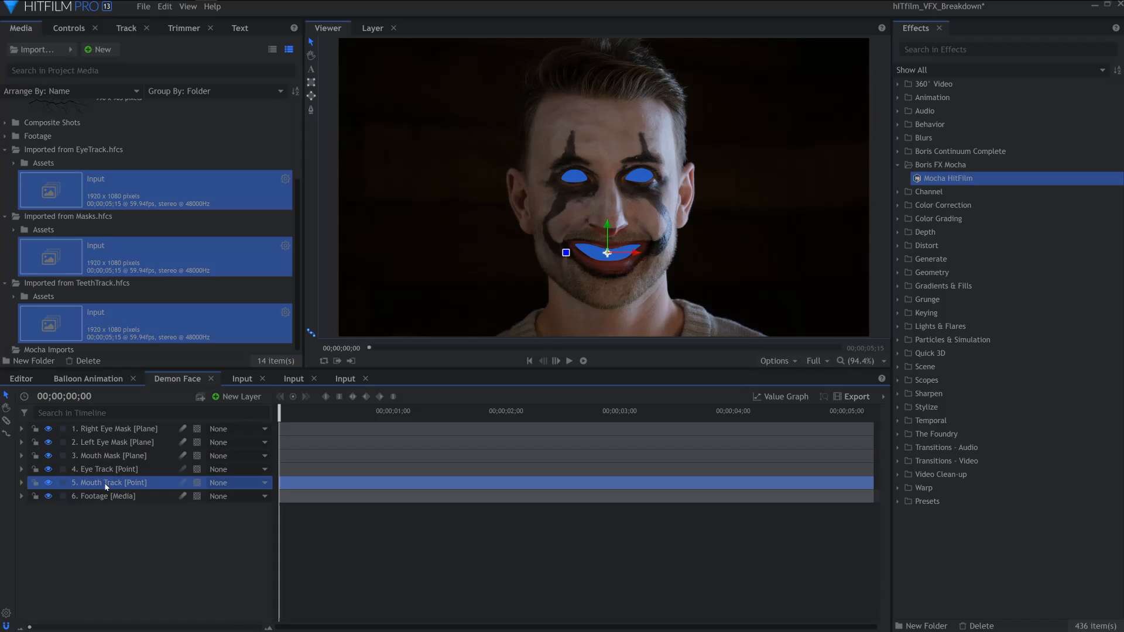
pyautogui.keyDown('shift'); pyautogui.click(78, 471); pyautogui.keyUp('shift')
pyautogui.click(64, 470)
pyautogui.click(65, 472)
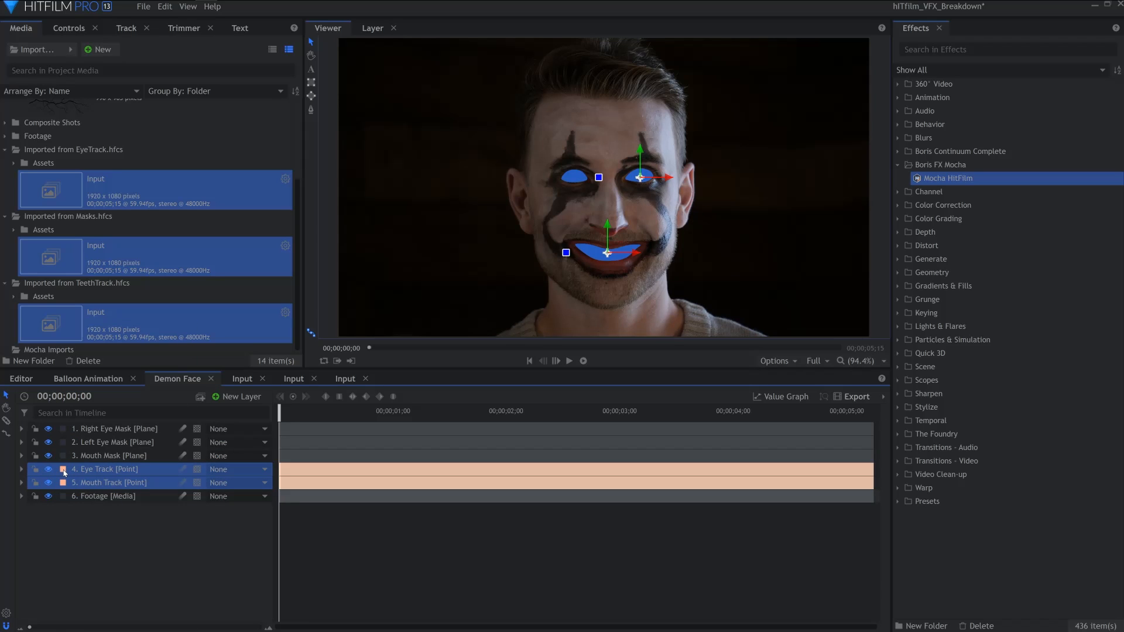
pyautogui.click(63, 470)
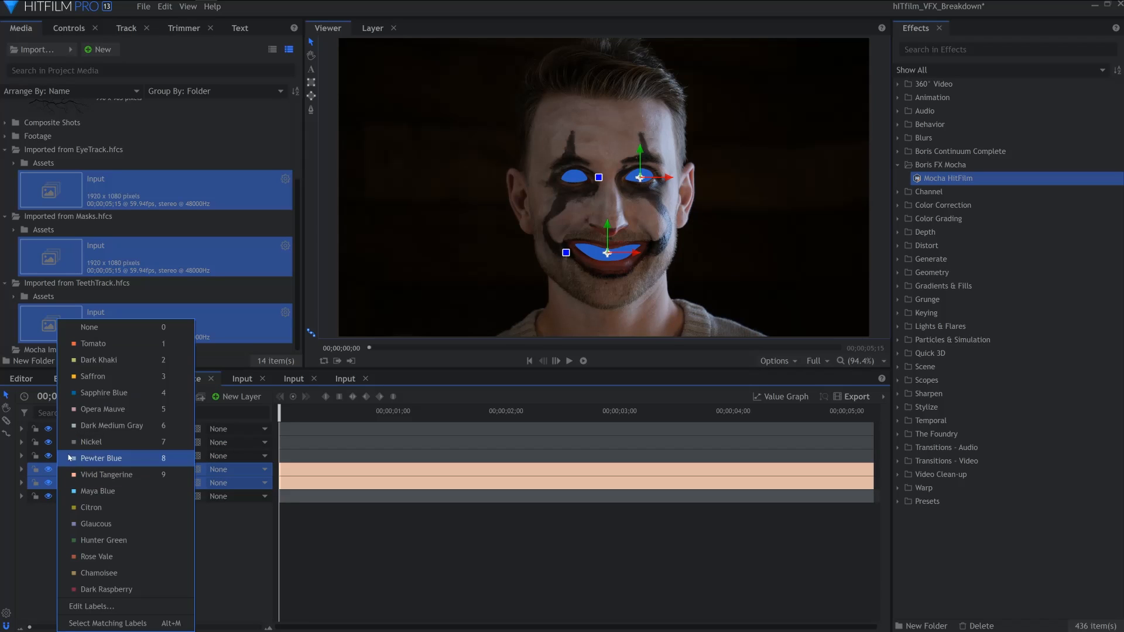
pyautogui.click(93, 343)
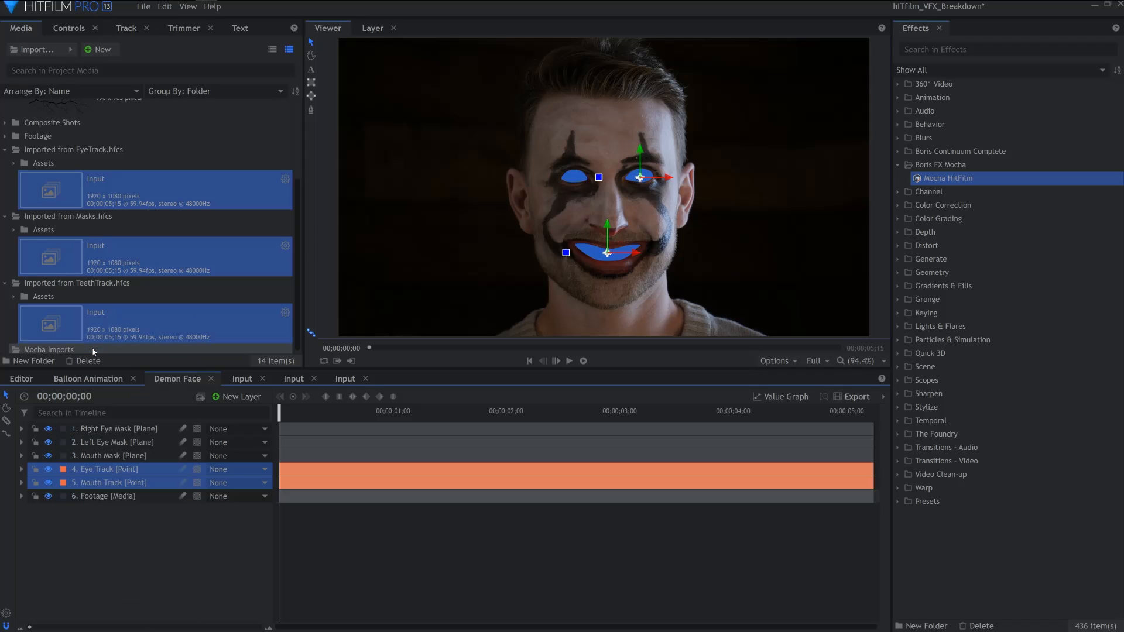
# Give the three mask plane layers the Opera Mauve label colour
pyautogui.click(92, 456)
pyautogui.keyDown('ctrl'); pyautogui.click(100, 430); pyautogui.keyUp('ctrl')
pyautogui.keyDown('ctrl'); pyautogui.click(98, 444); pyautogui.keyUp('ctrl')
pyautogui.click(64, 443)
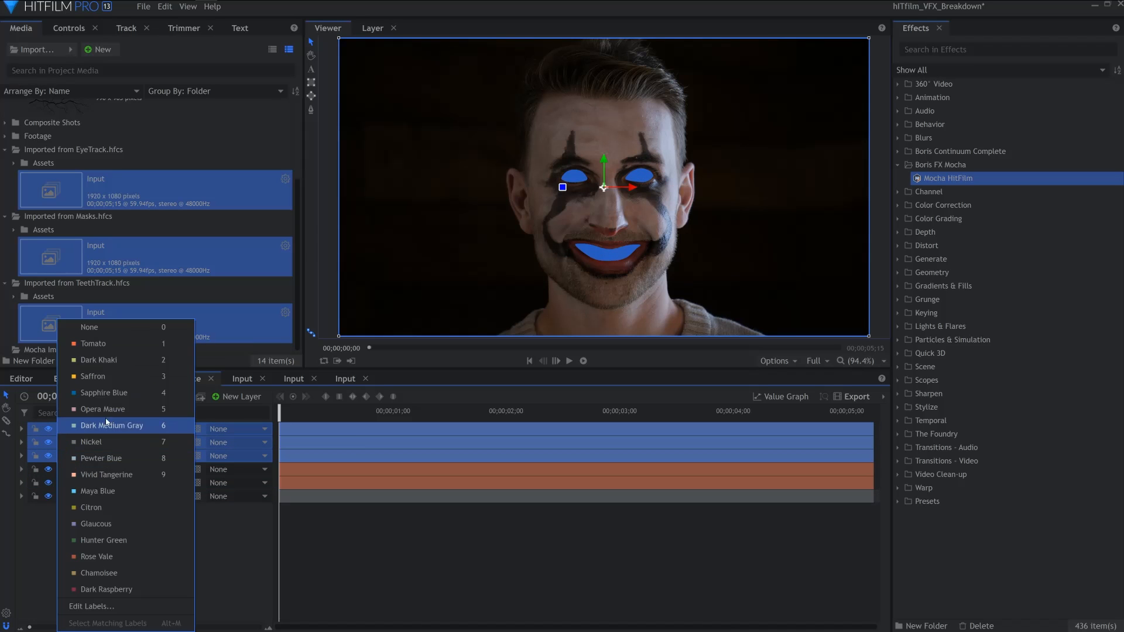
pyautogui.click(133, 409)
pyautogui.click(148, 498)
# Collapse the imported composite folders and move them into the Mocha Imports folder
pyautogui.click(4, 150)
pyautogui.click(5, 217)
pyautogui.click(5, 284)
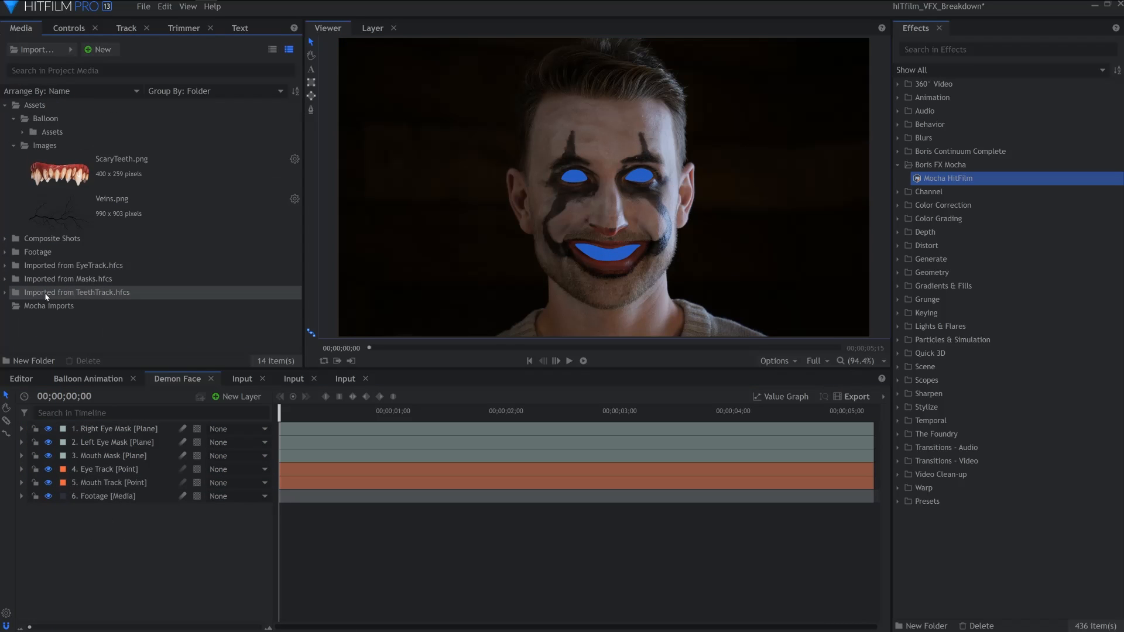
pyautogui.click(46, 295)
pyautogui.keyDown('shift'); pyautogui.click(53, 268); pyautogui.keyUp('shift')
pyautogui.moveTo(53, 268); pyautogui.dragTo(48, 306)
pyautogui.click(5, 266)
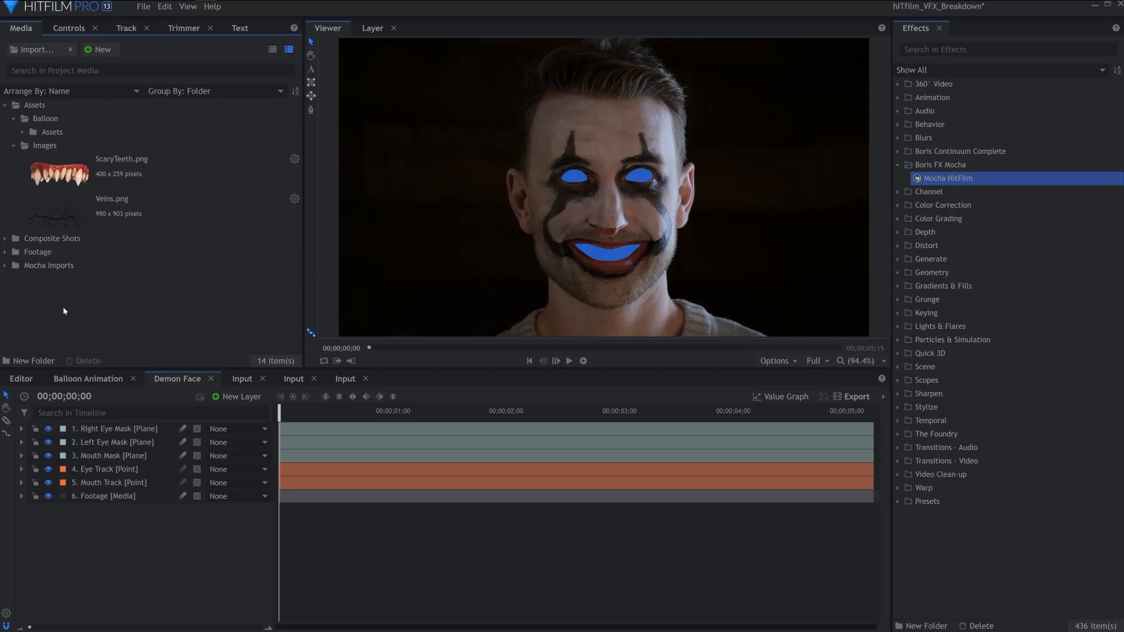
# Add ScaryTeeth.png to the Demon Face timeline and move and scale it over the mouth
pyautogui.moveTo(85, 171); pyautogui.dragTo(90, 172)
pyautogui.moveTo(155, 372); pyautogui.dragTo(150, 428)
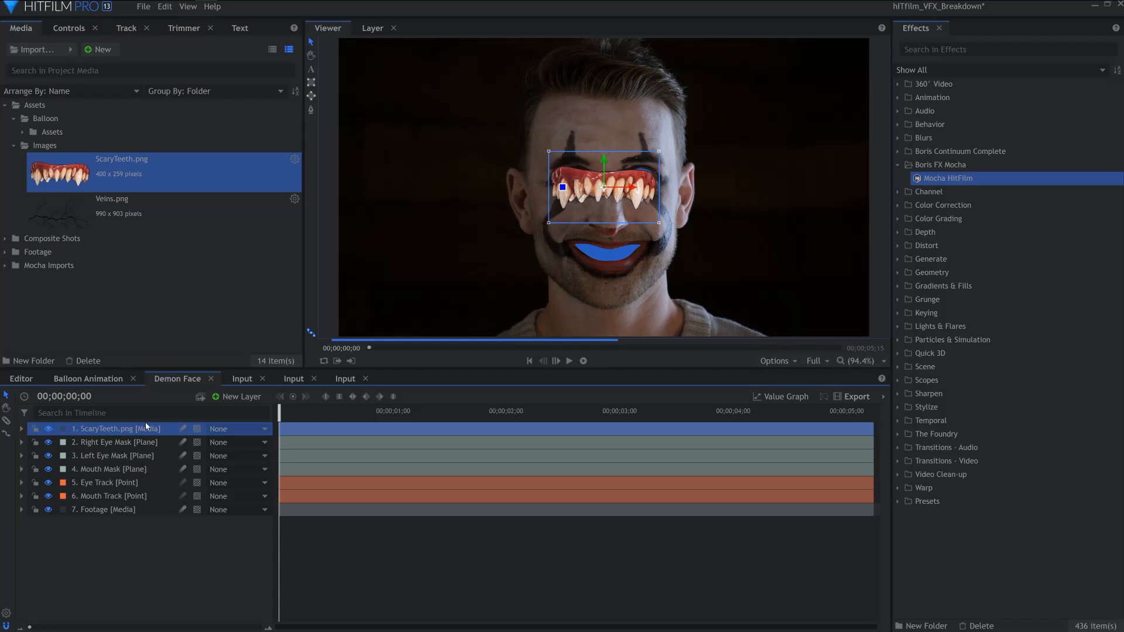
pyautogui.moveTo(603, 198); pyautogui.dragTo(621, 264)
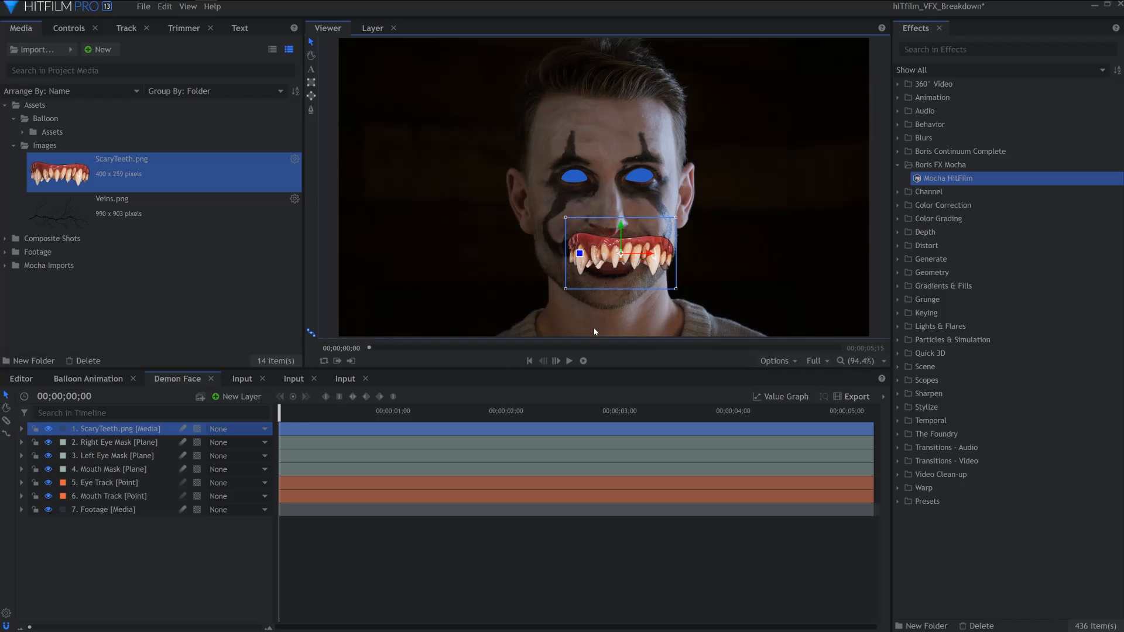
pyautogui.moveTo(567, 293); pyautogui.dragTo(651, 255)
pyautogui.moveTo(625, 227); pyautogui.dragTo(592, 226)
# Duplicate the teeth layer and parent both teeth layers to Mouth Track
pyautogui.hotkey('ctrl', 'd')
pyautogui.keyDown('ctrl'); pyautogui.click(117, 442); pyautogui.keyUp('ctrl')
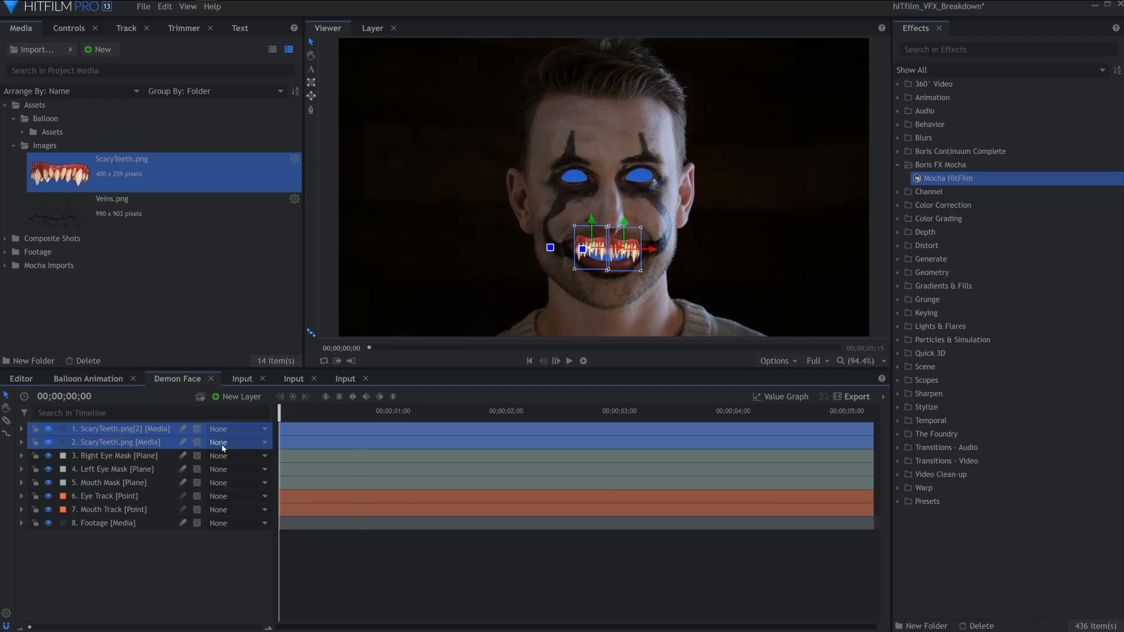
pyautogui.click(234, 442)
pyautogui.click(313, 554)
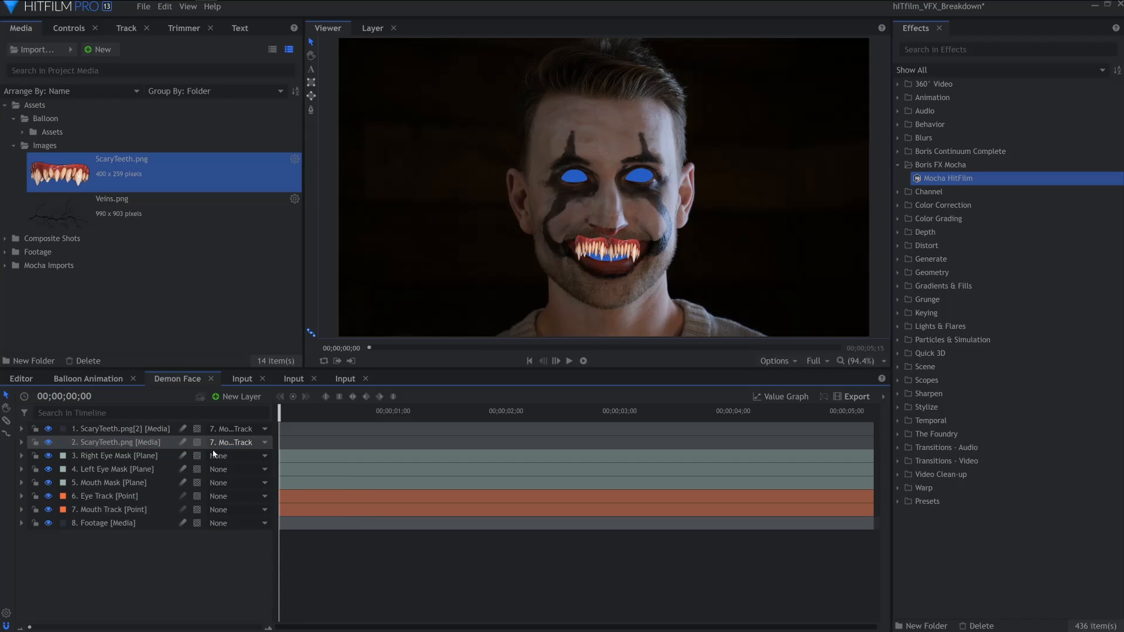
# Duplicate the Footage layer and rename the copy Masked Footage
pyautogui.click(132, 524)
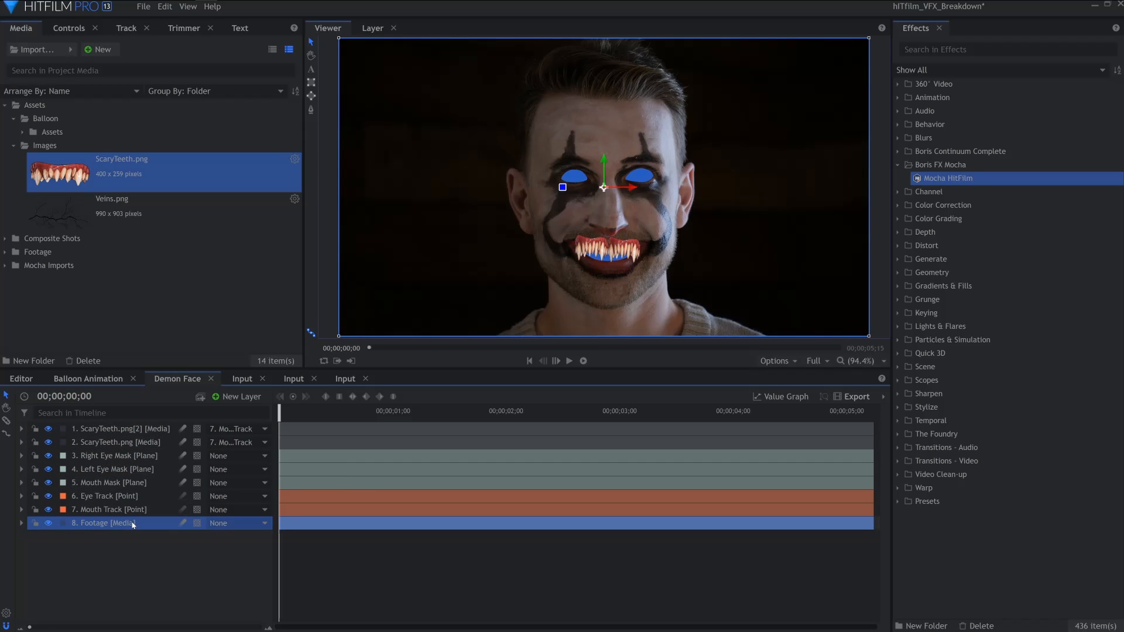
pyautogui.hotkey('ctrl', 'd')
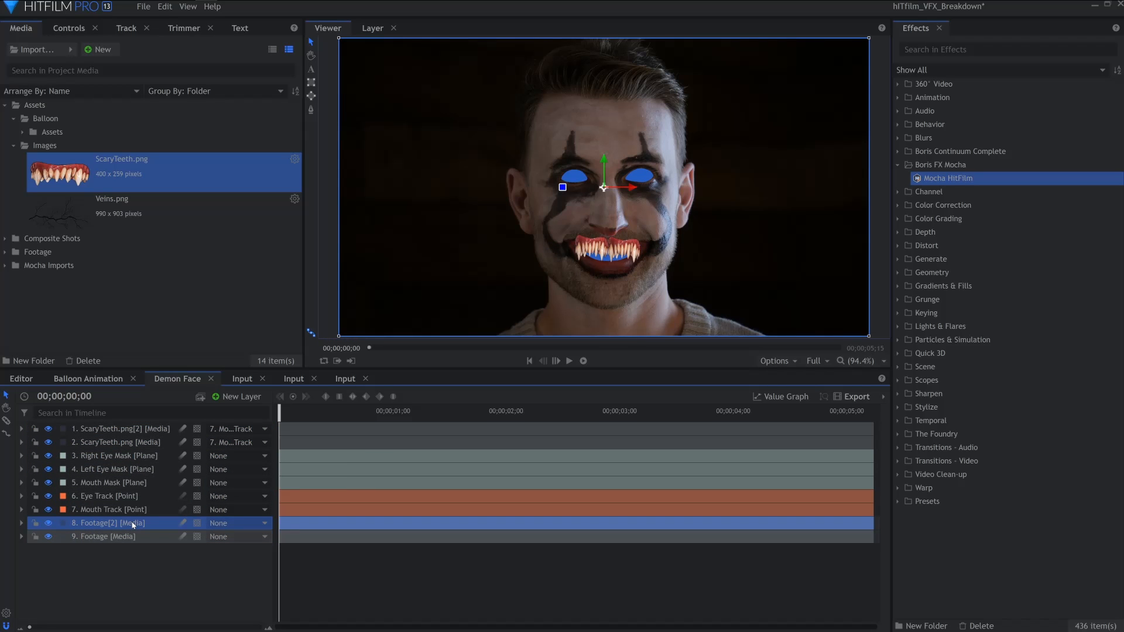
pyautogui.doubleClick(133, 523)
pyautogui.write('Masked Footage')
pyautogui.press('Return')
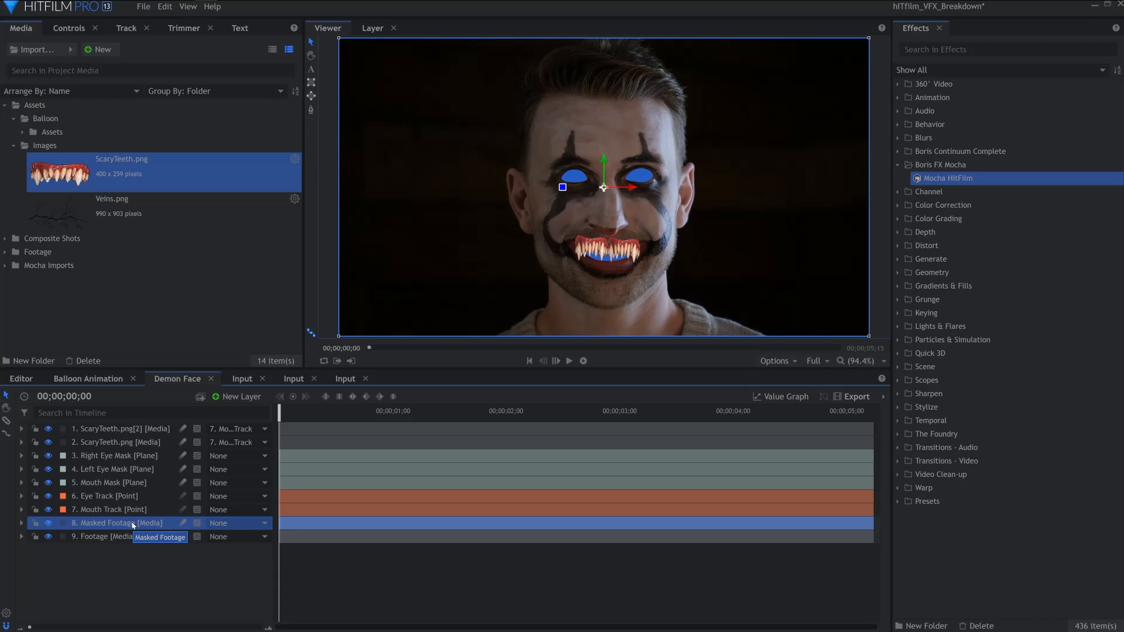
# Copy the Mouth Mask layer's spline and paste it onto the Masked Footage layer
pyautogui.click(111, 482)
pyautogui.click(21, 482)
pyautogui.click(33, 496)
pyautogui.click(78, 511)
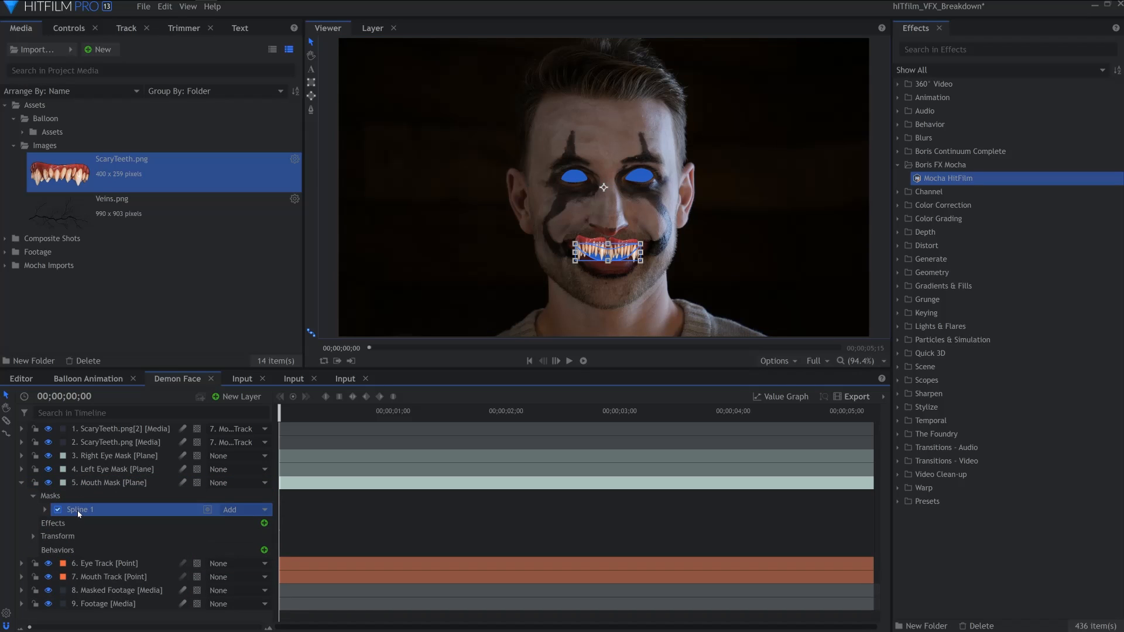
pyautogui.hotkey('ctrl', 'c')
pyautogui.click(100, 591)
pyautogui.hotkey('ctrl', 'v')
# Copy the Left Eye Mask layer's spline and paste it onto the Masked Footage layer
pyautogui.click(22, 469)
pyautogui.click(22, 455)
pyautogui.click(33, 468)
pyautogui.click(74, 482)
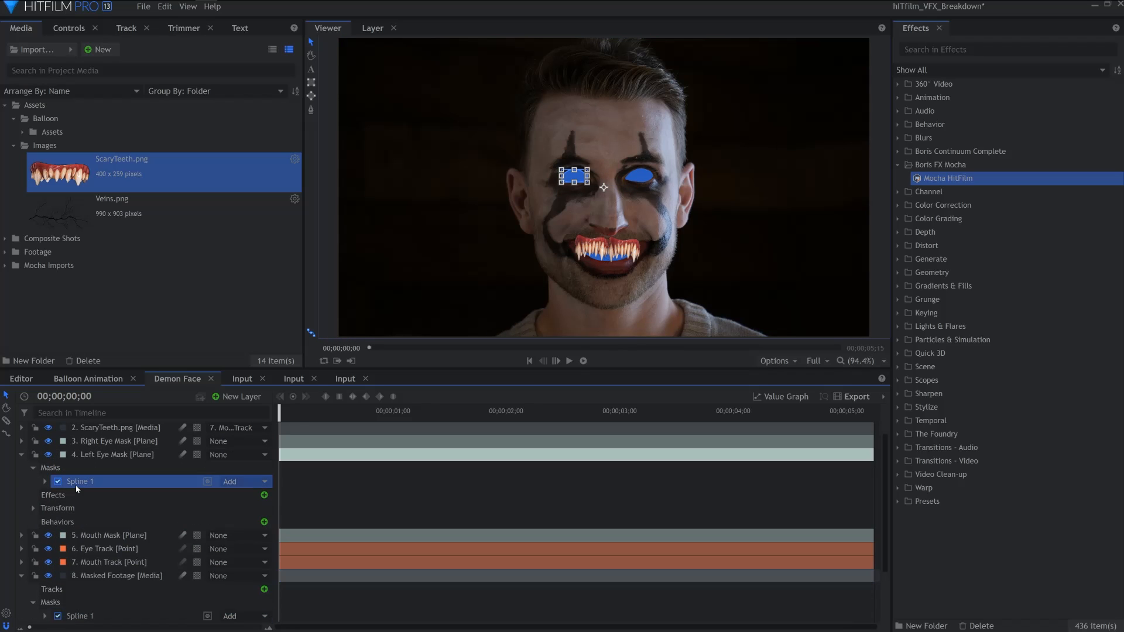
pyautogui.hotkey('ctrl', 'c')
pyautogui.click(93, 577)
pyautogui.hotkey('ctrl', 'v')
# Paste the Right Eye Mask layer's spline onto the Masked Footage layer
pyautogui.click(22, 441)
pyautogui.click(22, 428)
pyautogui.click(87, 495)
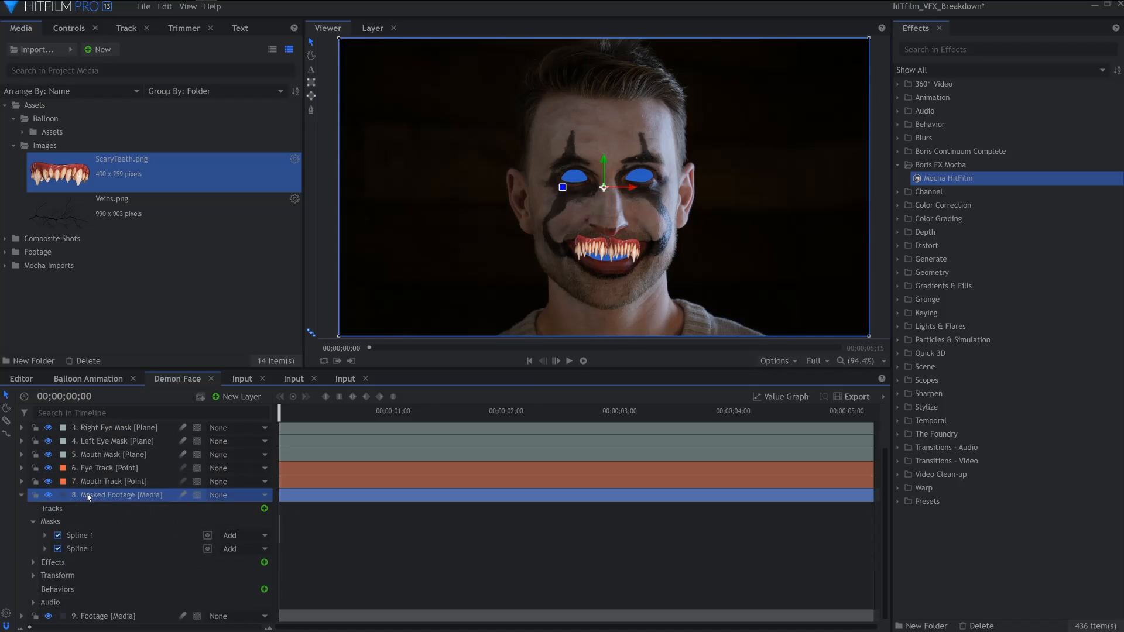
pyautogui.hotkey('ctrl', 'v')
# Delete the three mask plane layers from the timeline
pyautogui.scroll(1, 89, 490)
pyautogui.click(91, 484)
pyautogui.keyDown('shift'); pyautogui.click(97, 456); pyautogui.keyUp('shift')
pyautogui.press('Delete')
# Move the Masked Footage layer to the top of the layer stack
pyautogui.click(21, 483)
pyautogui.click(99, 484)
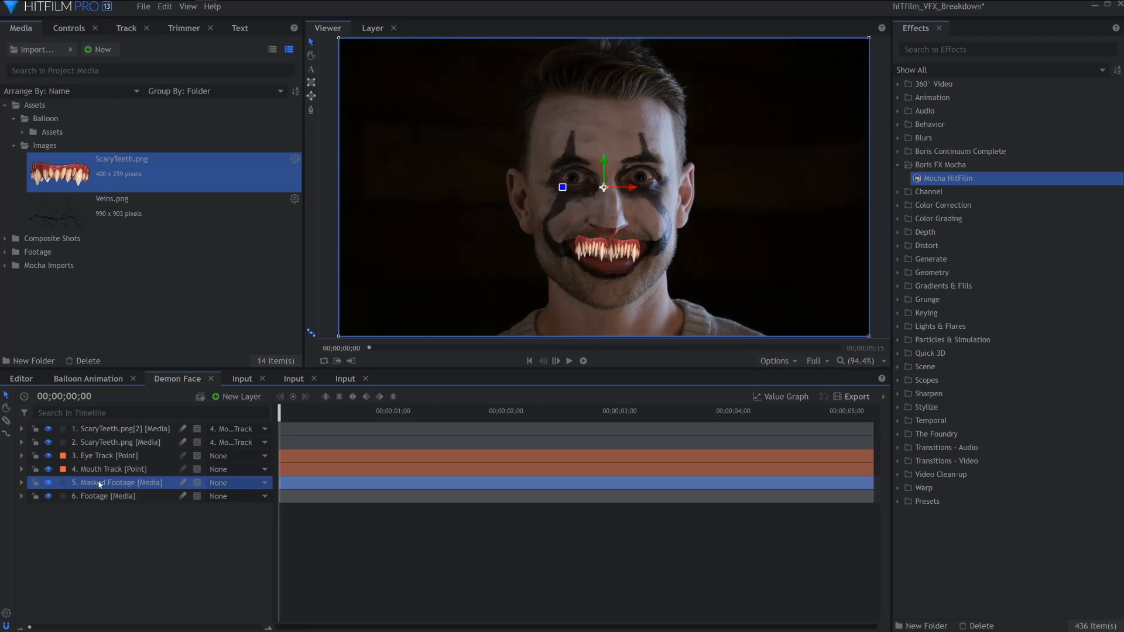
pyautogui.click(21, 483)
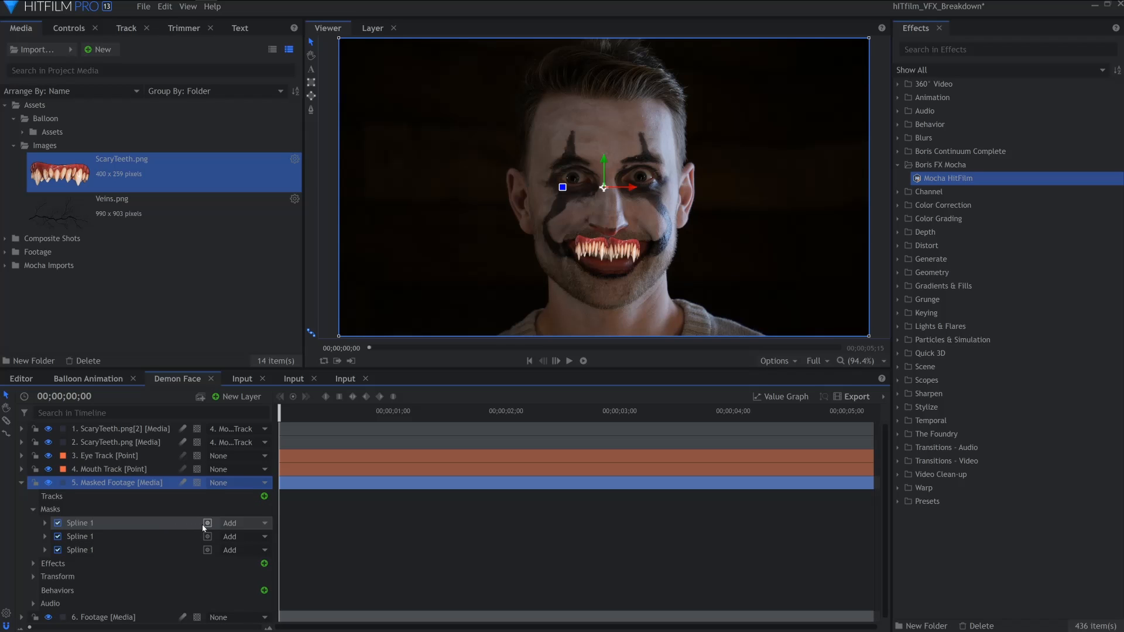
pyautogui.click(22, 483)
pyautogui.moveTo(101, 486); pyautogui.dragTo(104, 429)
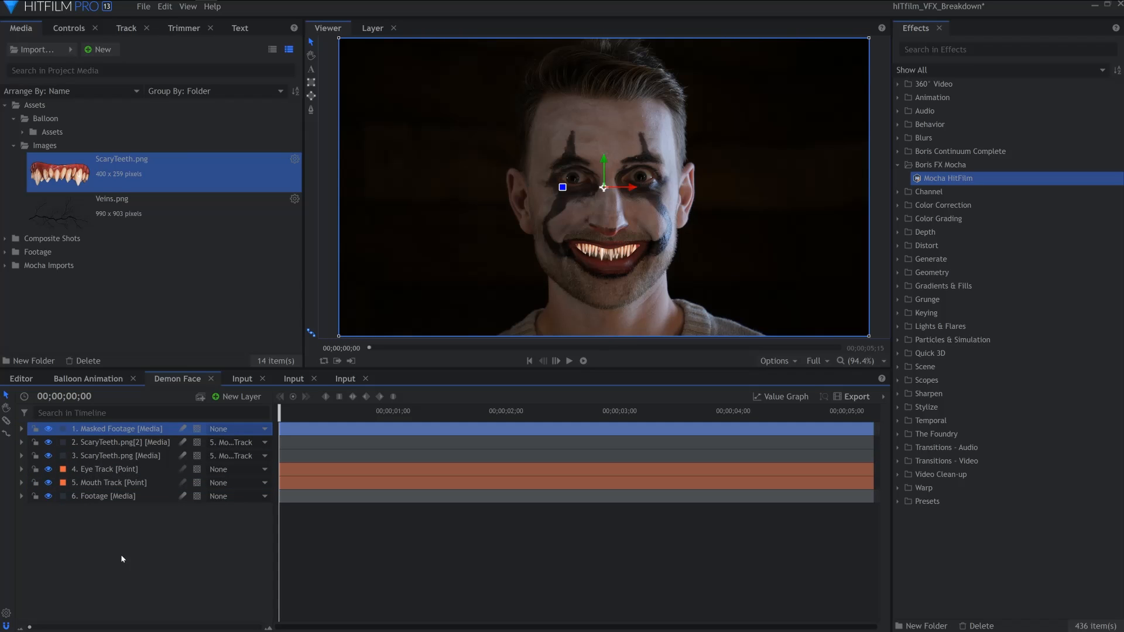
# Apply the Curves effect to the duplicate ScaryTeeth layer
pyautogui.click(897, 165)
pyautogui.click(898, 191)
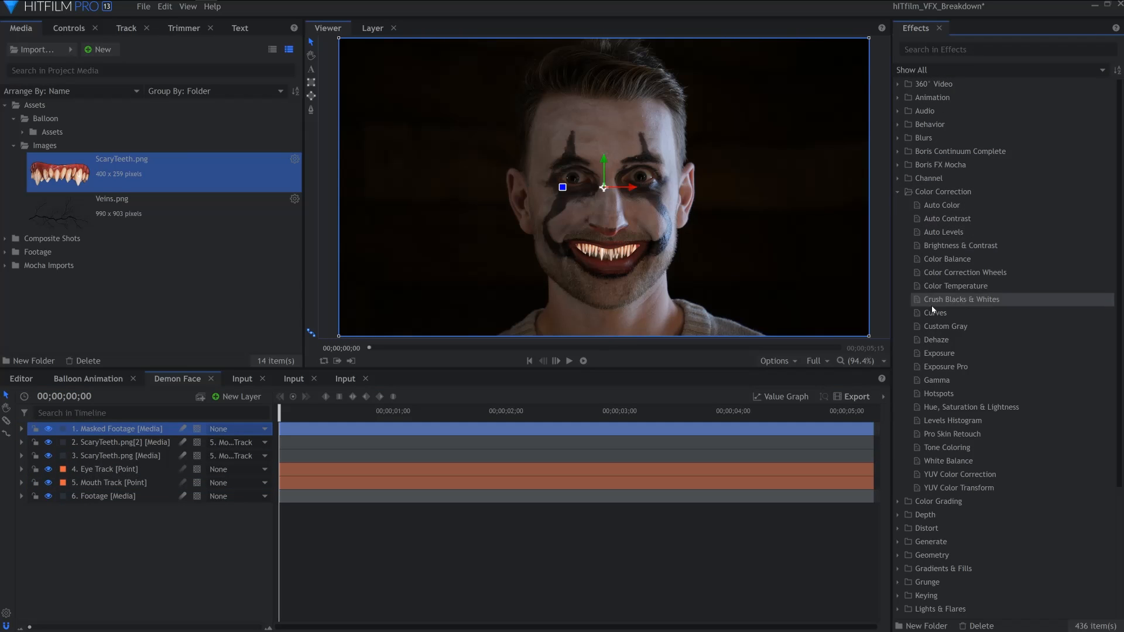
pyautogui.moveTo(936, 313); pyautogui.dragTo(101, 445)
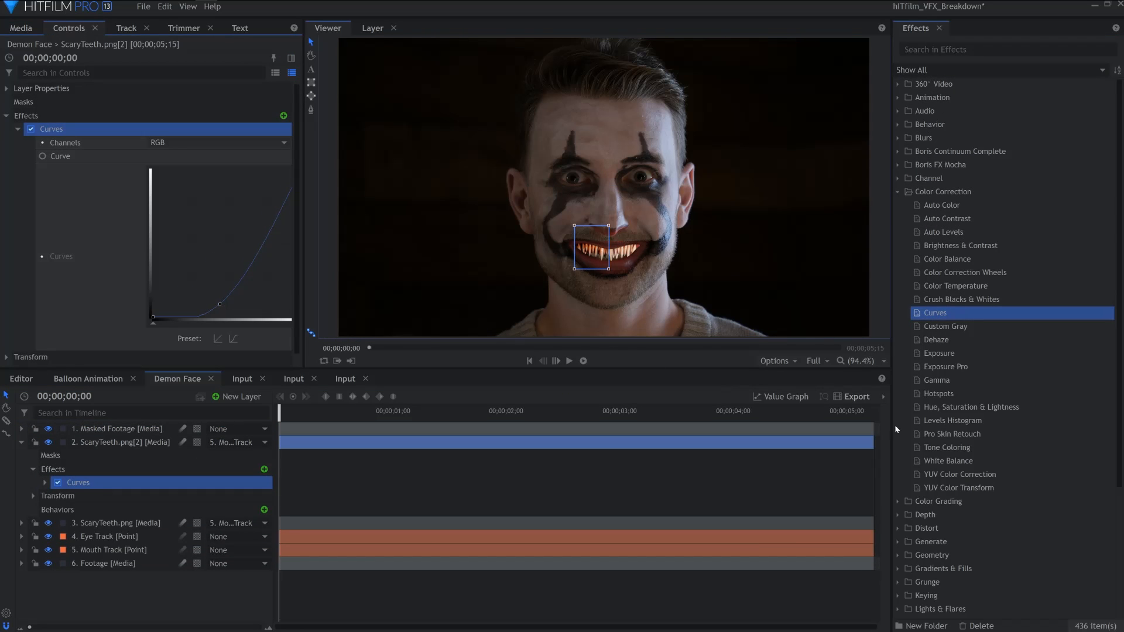
# Add Hue, Saturation & Lightness to the duplicate teeth layer and pull the curve down to darken it
pyautogui.moveTo(960, 407); pyautogui.dragTo(50, 264)
pyautogui.click(41, 252)
pyautogui.moveTo(175, 276); pyautogui.dragTo(181, 291)
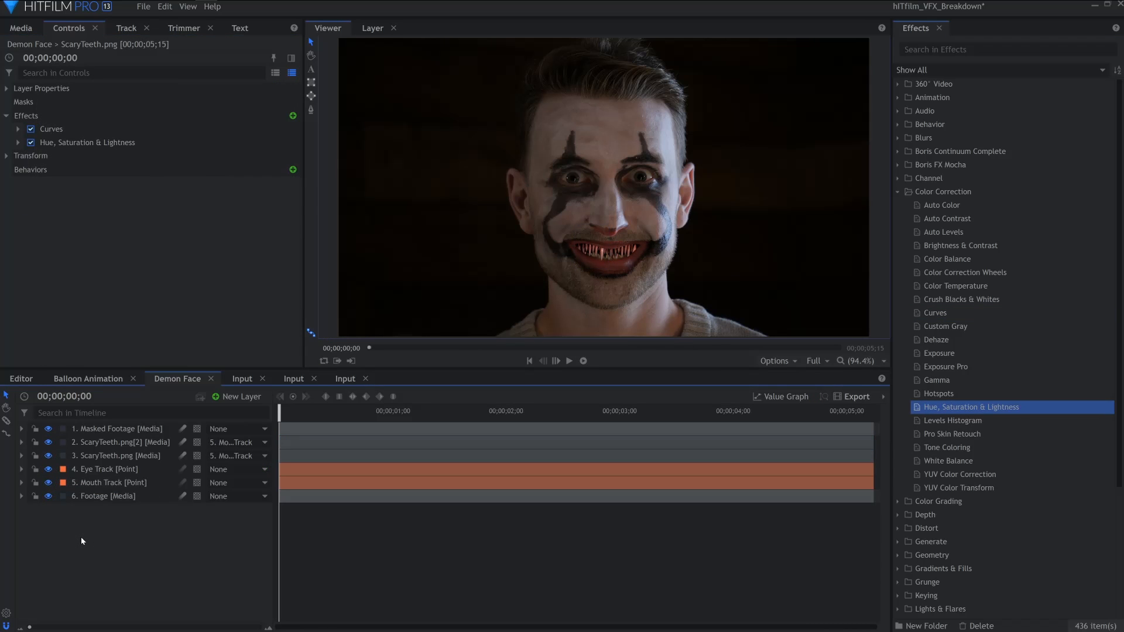
# Create a new black plane layer named Pupils
pyautogui.click(233, 400)
pyautogui.click(238, 412)
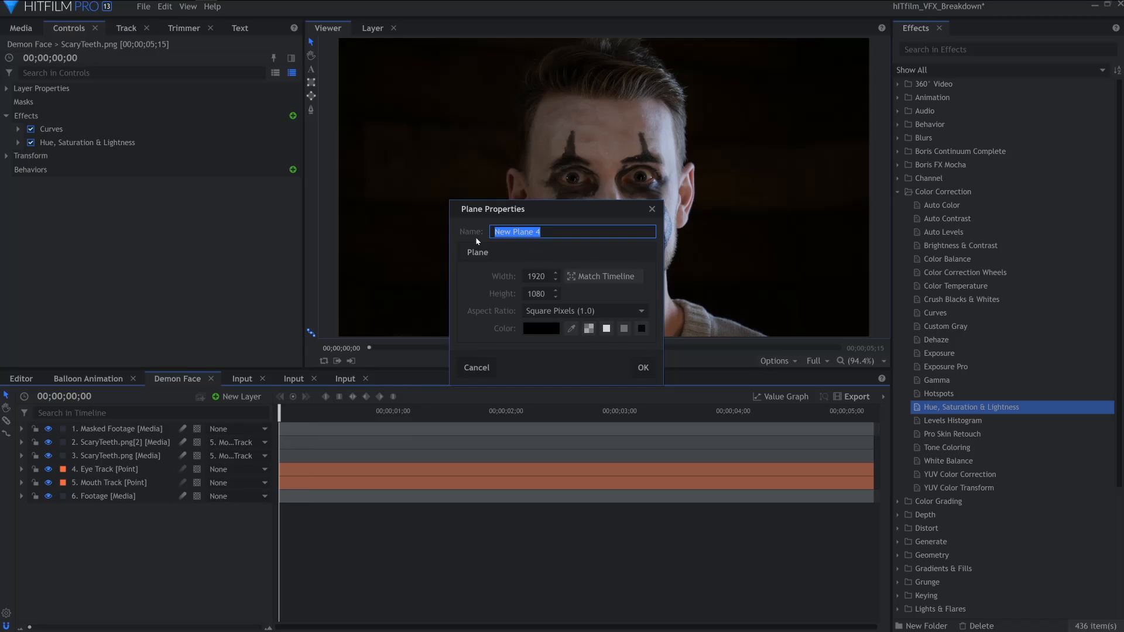
pyautogui.press('Return')
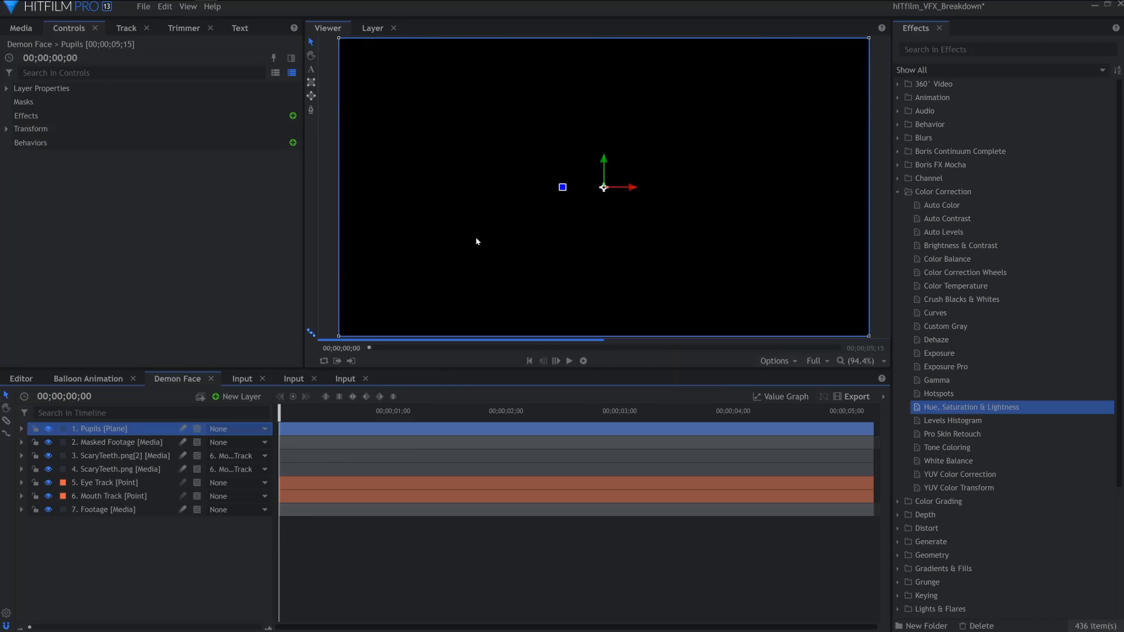
# Move the Pupils plane below Masked Footage and mask it to the two pupils
pyautogui.moveTo(112, 433); pyautogui.dragTo(115, 447)
pyautogui.moveTo(567, 170)
pyautogui.mouseDown()
pyautogui.moveTo(578, 185)
pyautogui.moveTo(647, 185)
pyautogui.mouseUp()
pyautogui.click(110, 429)
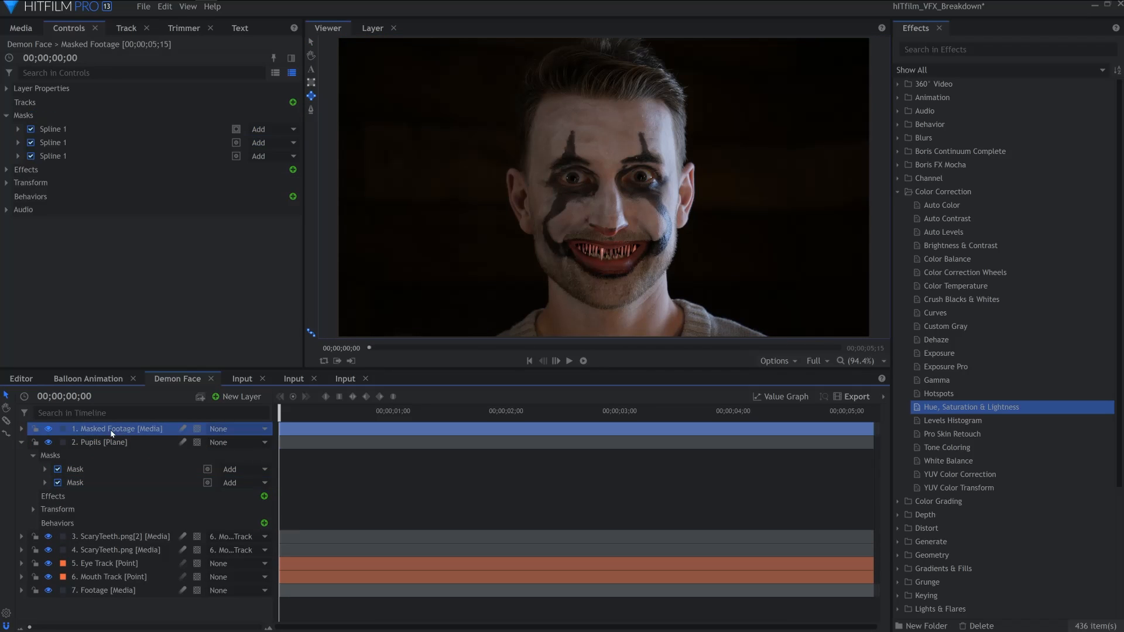
# Set the second and third spline masks on Masked Footage to Subtract
pyautogui.click(22, 429)
pyautogui.click(234, 483)
pyautogui.click(258, 593)
pyautogui.click(252, 497)
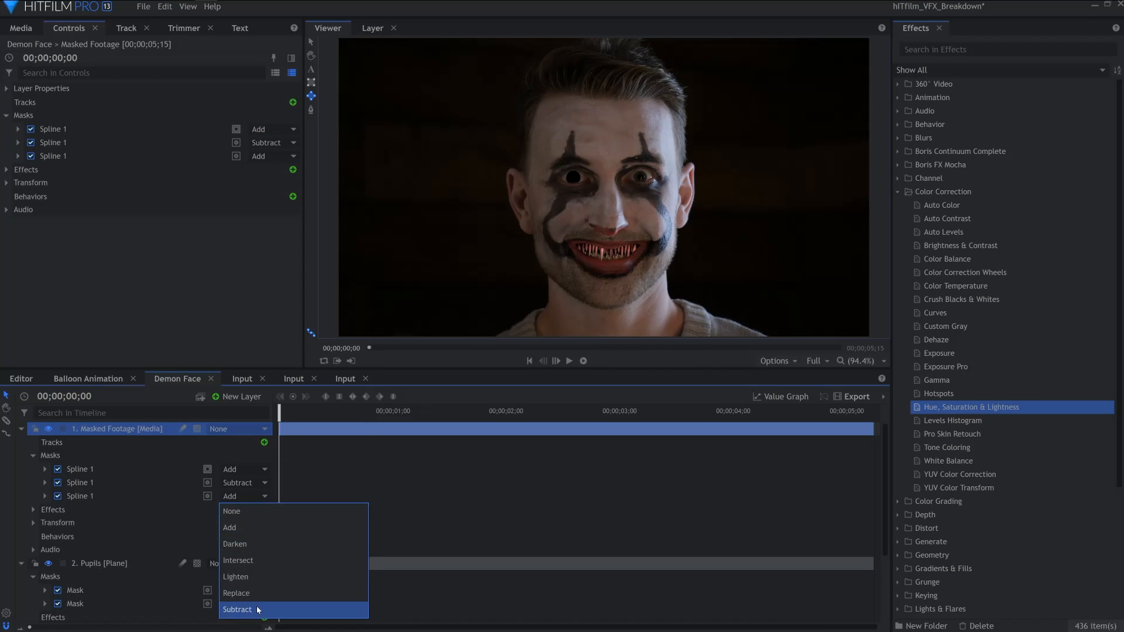
pyautogui.click(258, 609)
# Set the Pupils layer's blend mode to Soft Light
pyautogui.click(22, 429)
pyautogui.click(101, 443)
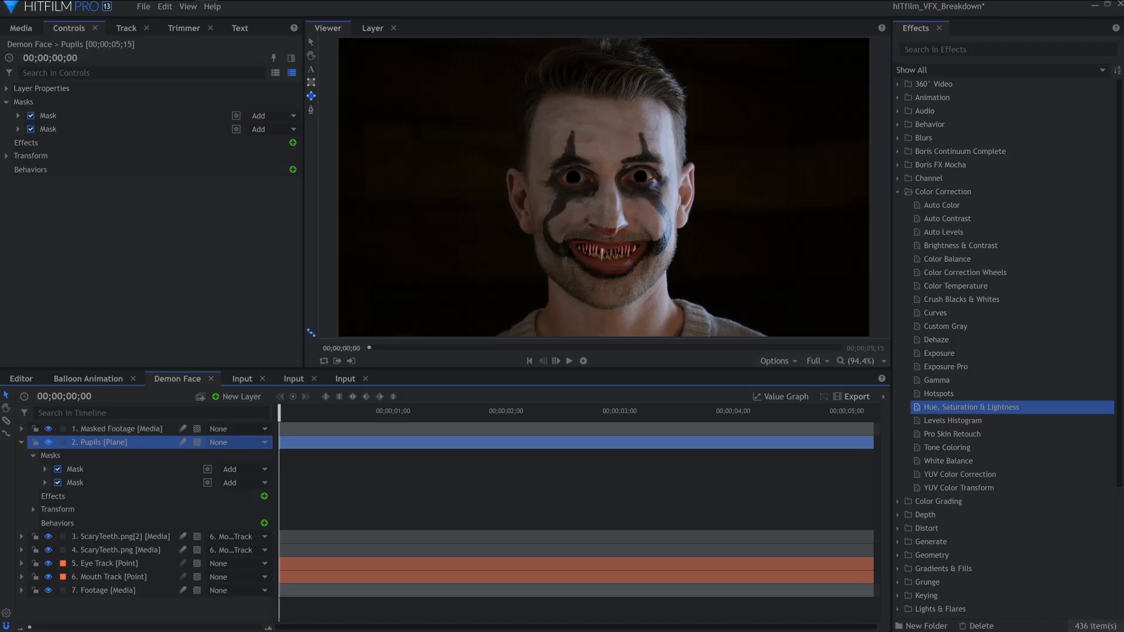
pyautogui.click(7, 88)
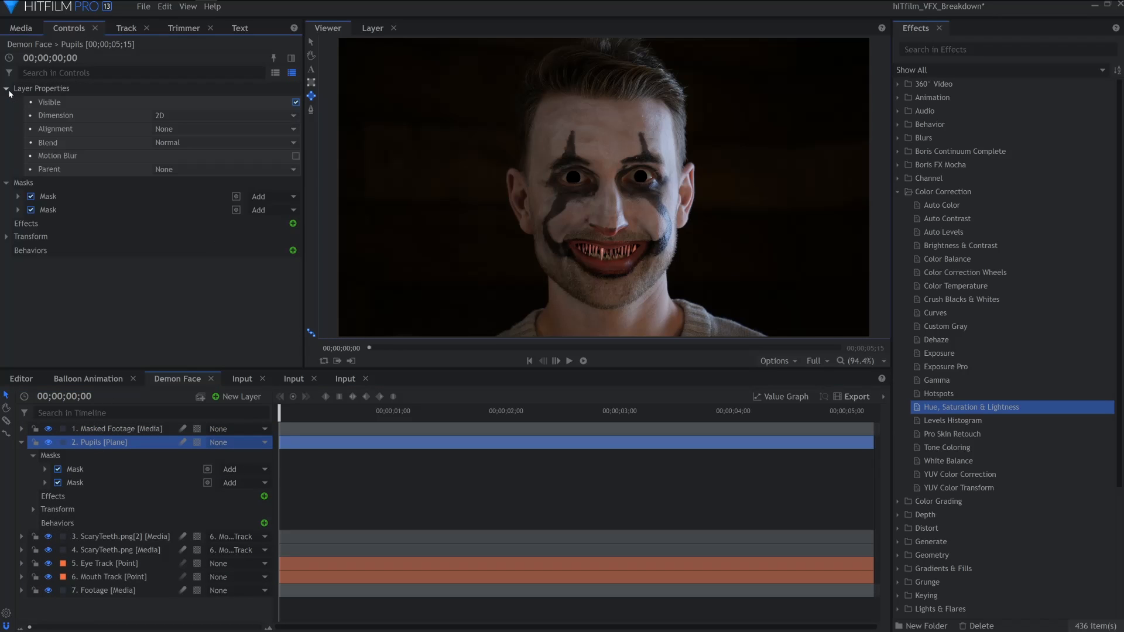
pyautogui.click(183, 144)
pyautogui.click(175, 452)
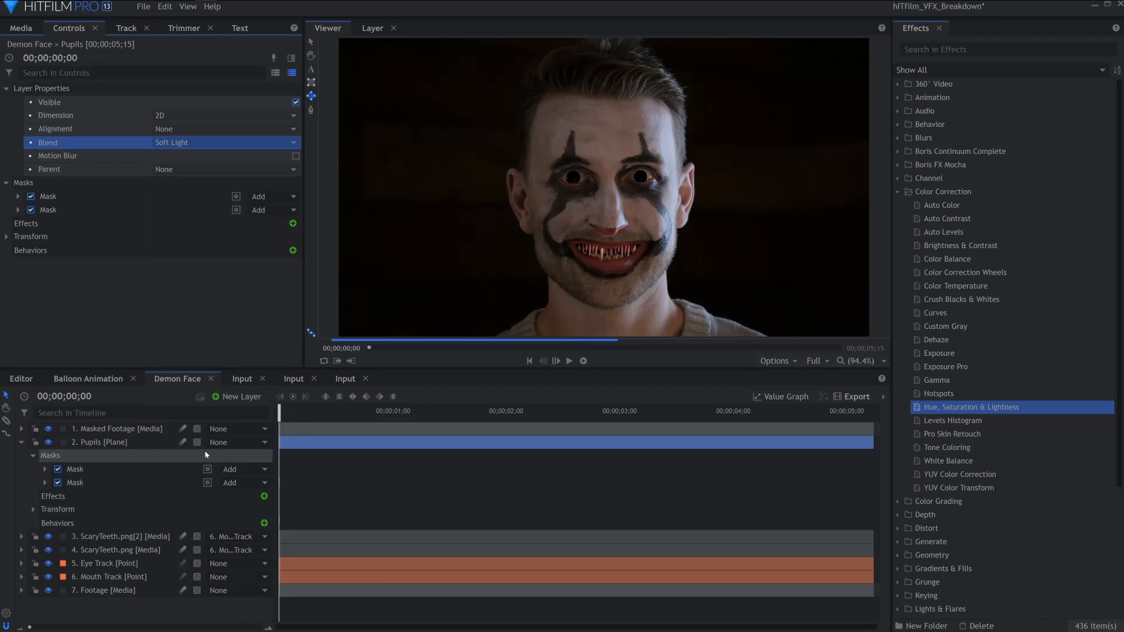
pyautogui.click(21, 442)
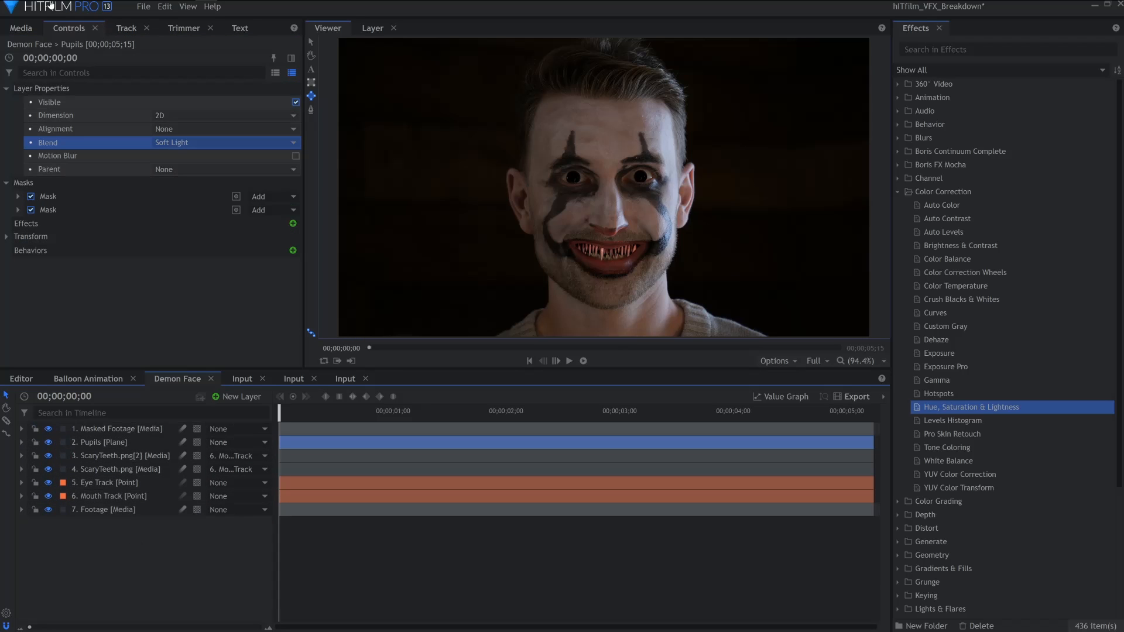
# Add Veins.png from the media bin to the top of the Demon Face timeline
pyautogui.click(20, 28)
pyautogui.moveTo(91, 215); pyautogui.dragTo(112, 431)
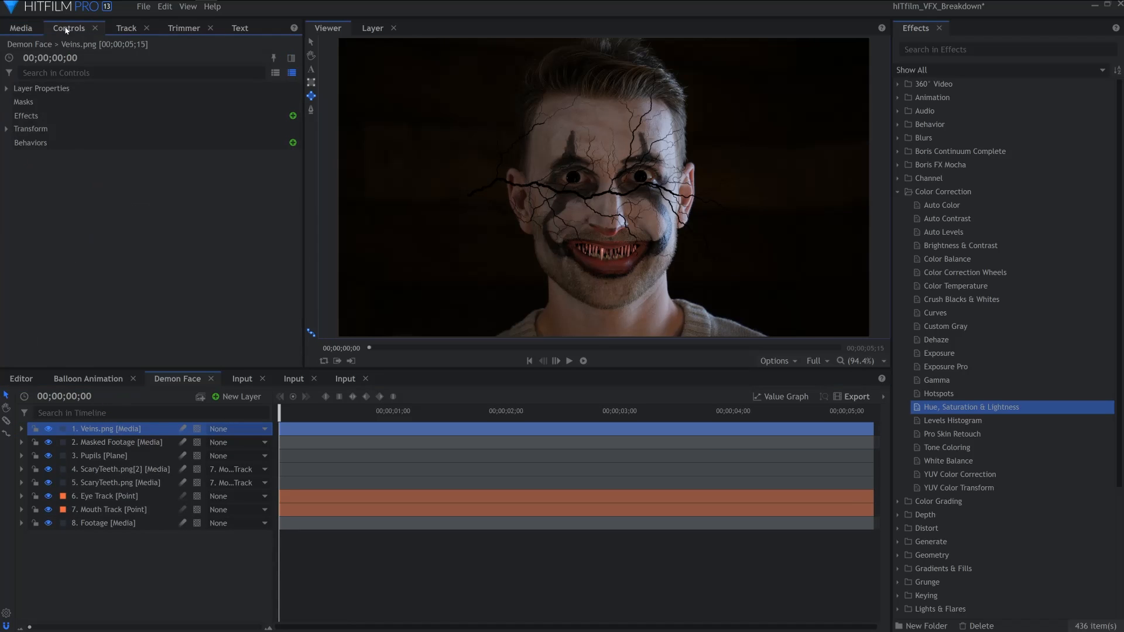
# Set the Veins layer's blend mode to Soft Light and open its transform properties
pyautogui.click(6, 88)
pyautogui.click(222, 143)
pyautogui.click(188, 452)
pyautogui.click(21, 429)
pyautogui.click(34, 469)
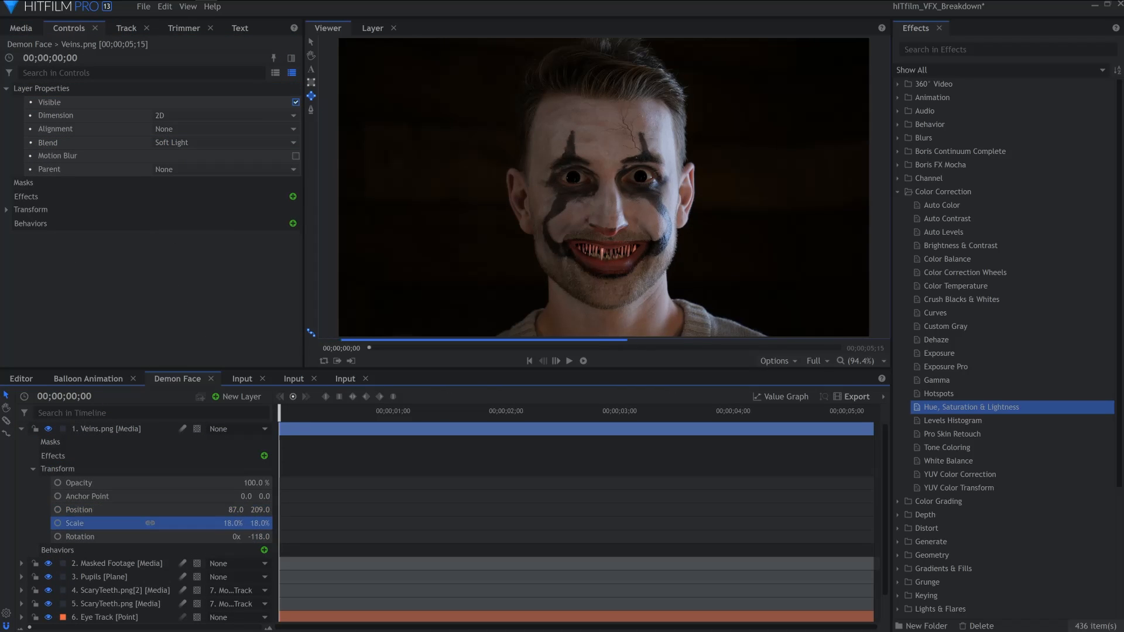
# Apply the Lens Blur effect to the Veins layer
pyautogui.click(898, 191)
pyautogui.click(897, 138)
pyautogui.moveTo(960, 205); pyautogui.dragTo(530, 434)
pyautogui.moveTo(939, 193); pyautogui.dragTo(937, 201)
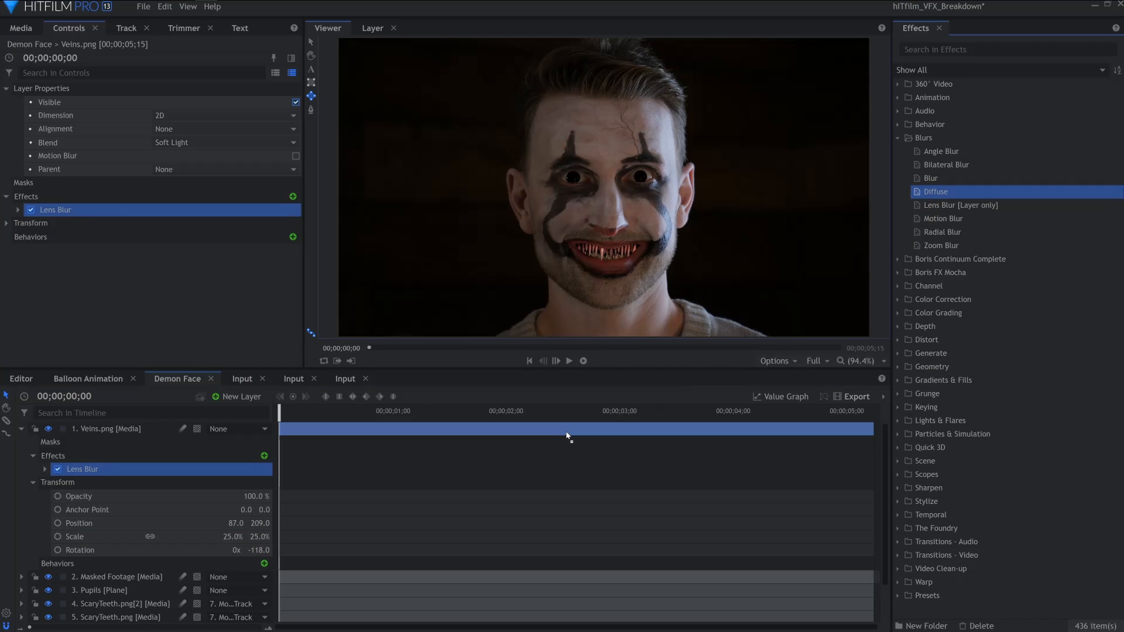
# Duplicate the Veins layer and adjust the copy's rotation and scale on the face
pyautogui.moveTo(567, 434); pyautogui.dragTo(567, 434)
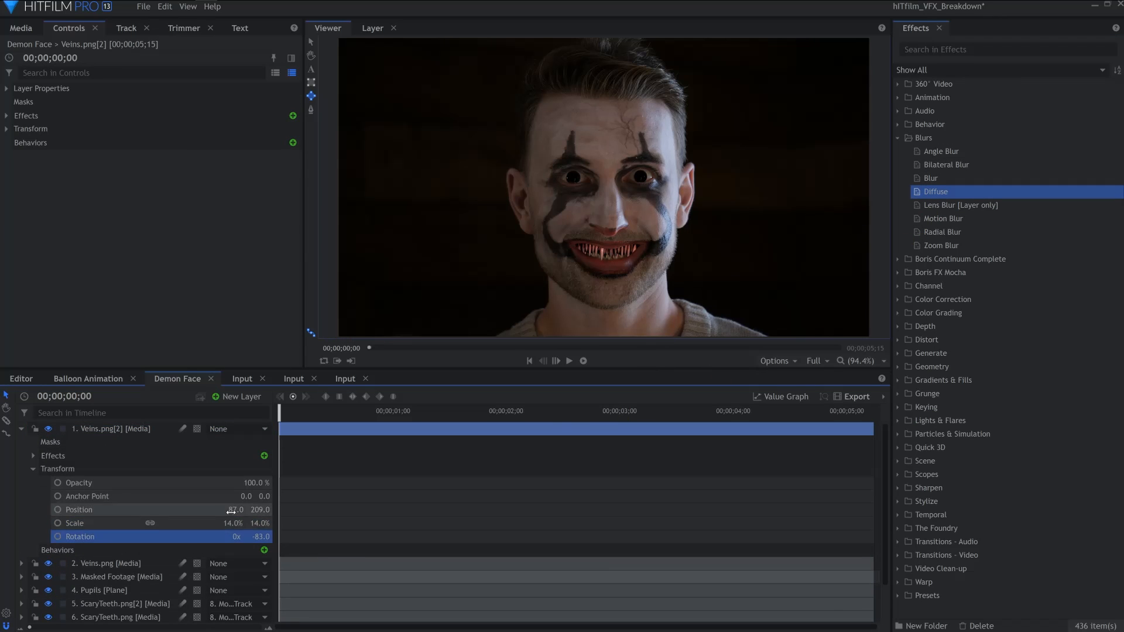
pyautogui.hotkey('ctrl', 'd')
pyautogui.moveTo(234, 538); pyautogui.dragTo(239, 538)
pyautogui.moveTo(258, 524); pyautogui.dragTo(240, 551)
pyautogui.click(150, 537)
# Duplicate the Veins layer again and adjust the new copy's scale and position on the face
pyautogui.hotkey('ctrl', 'd')
pyautogui.click(104, 456)
pyautogui.click(150, 550)
pyautogui.moveTo(235, 537); pyautogui.dragTo(284, 537)
pyautogui.moveTo(260, 537); pyautogui.dragTo(208, 537)
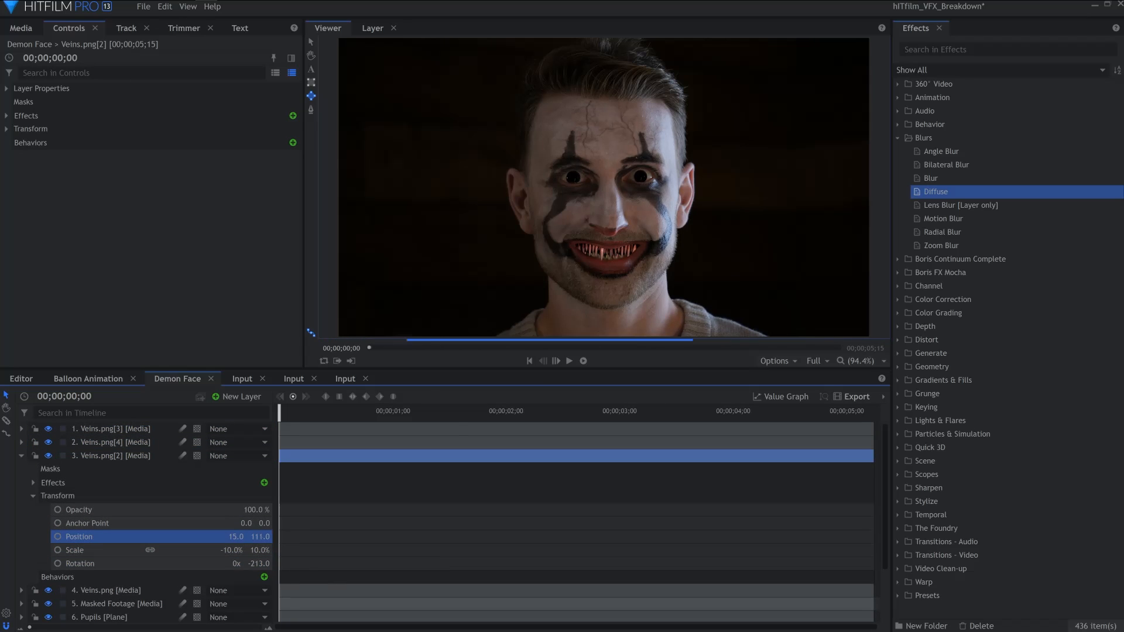
# Select all four Veins layers and parent them to Eye Track
pyautogui.click(21, 455)
pyautogui.click(156, 429)
pyautogui.keyDown('shift'); pyautogui.click(165, 470); pyautogui.keyUp('shift')
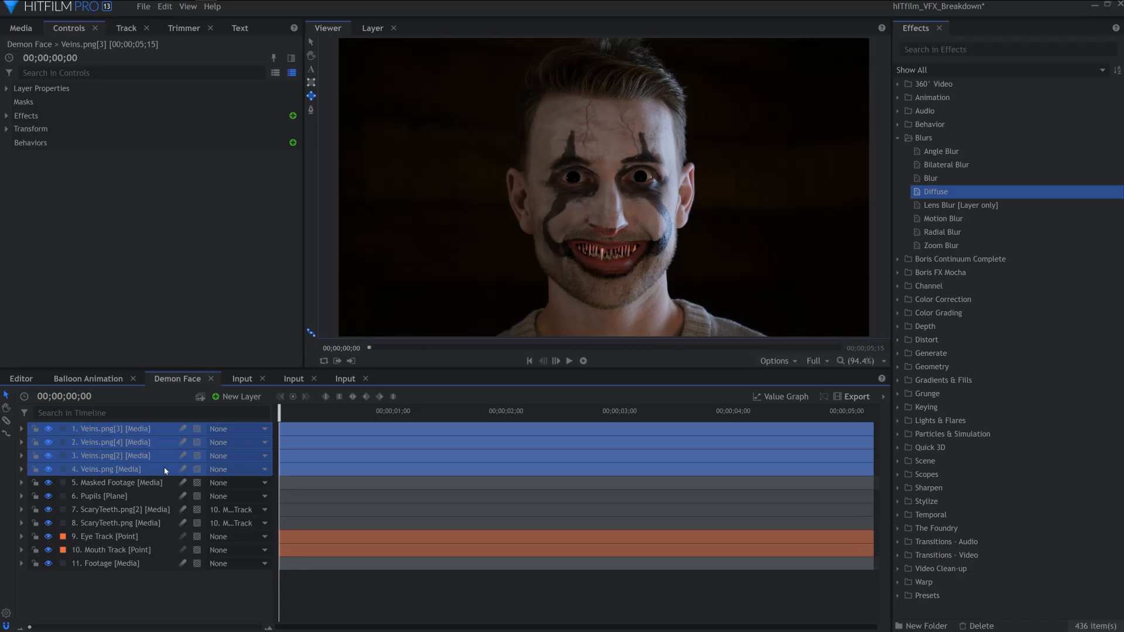
pyautogui.click(238, 471)
pyautogui.click(294, 437)
pyautogui.click(127, 602)
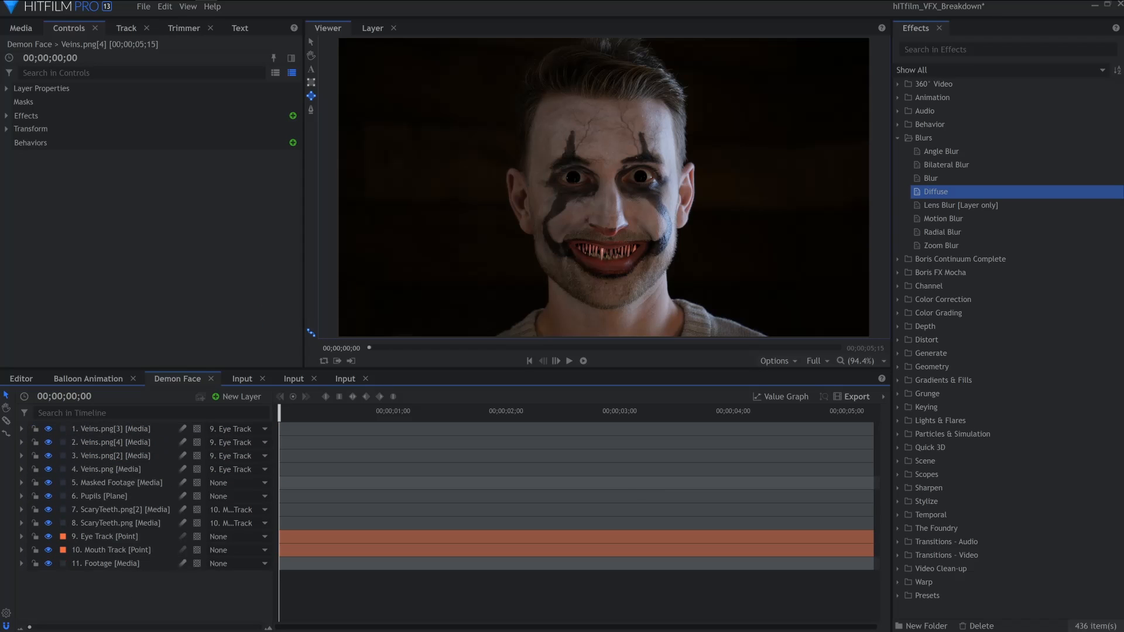
# Create a new plane layer named Fractal
pyautogui.click(248, 398)
pyautogui.click(254, 413)
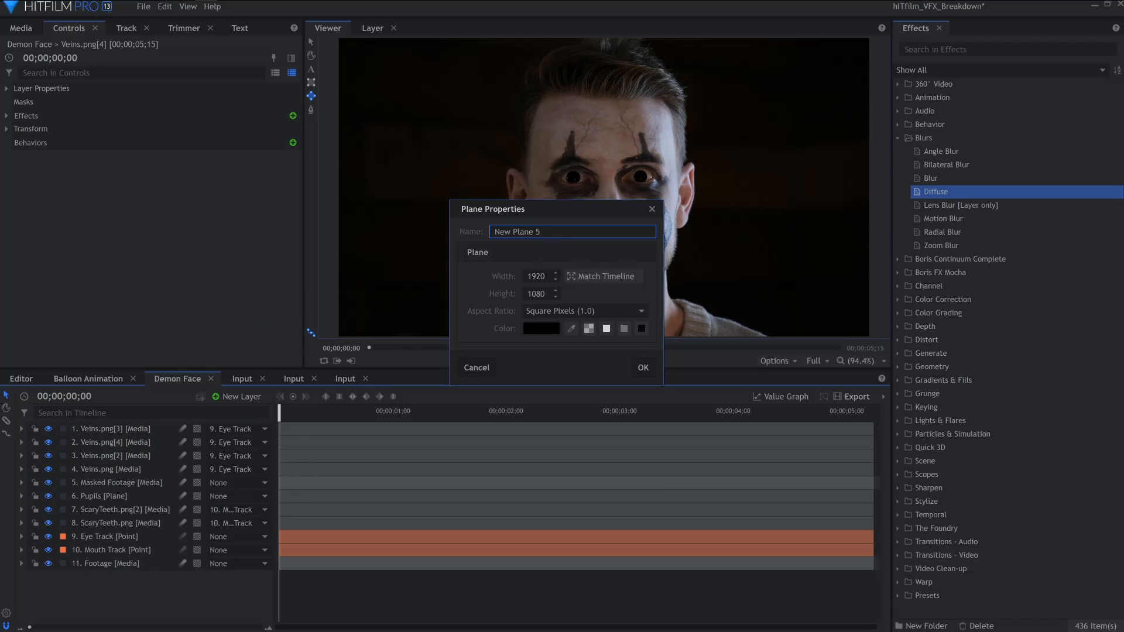
pyautogui.write('Fractal')
pyautogui.press('Return')
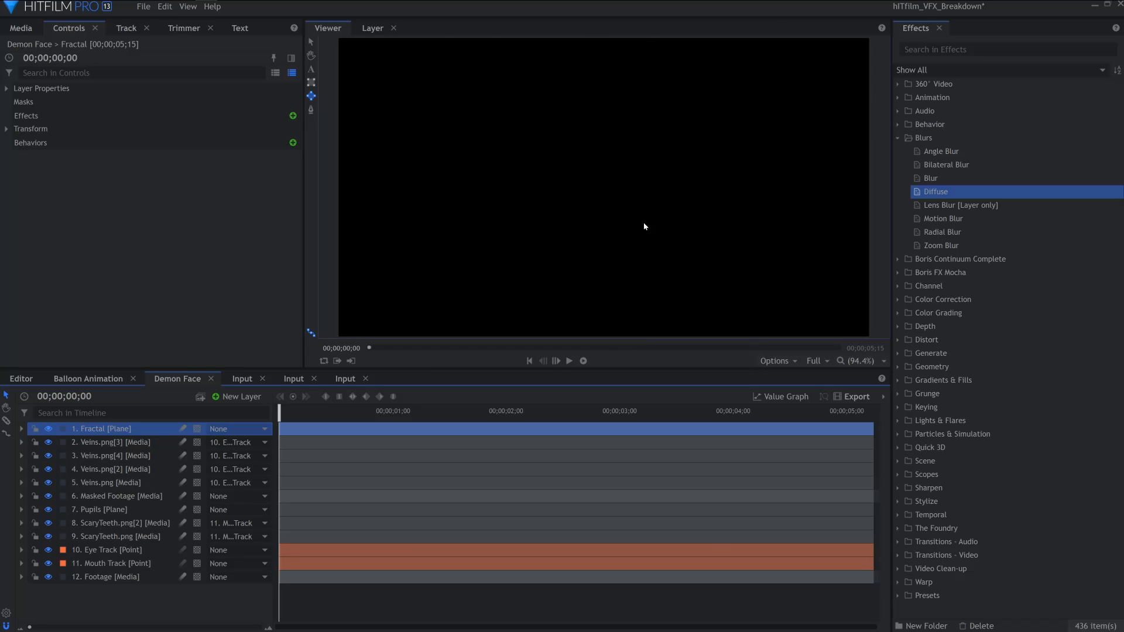
# Apply the Fractal Noise effect to the Fractal plane
pyautogui.click(897, 138)
pyautogui.click(898, 246)
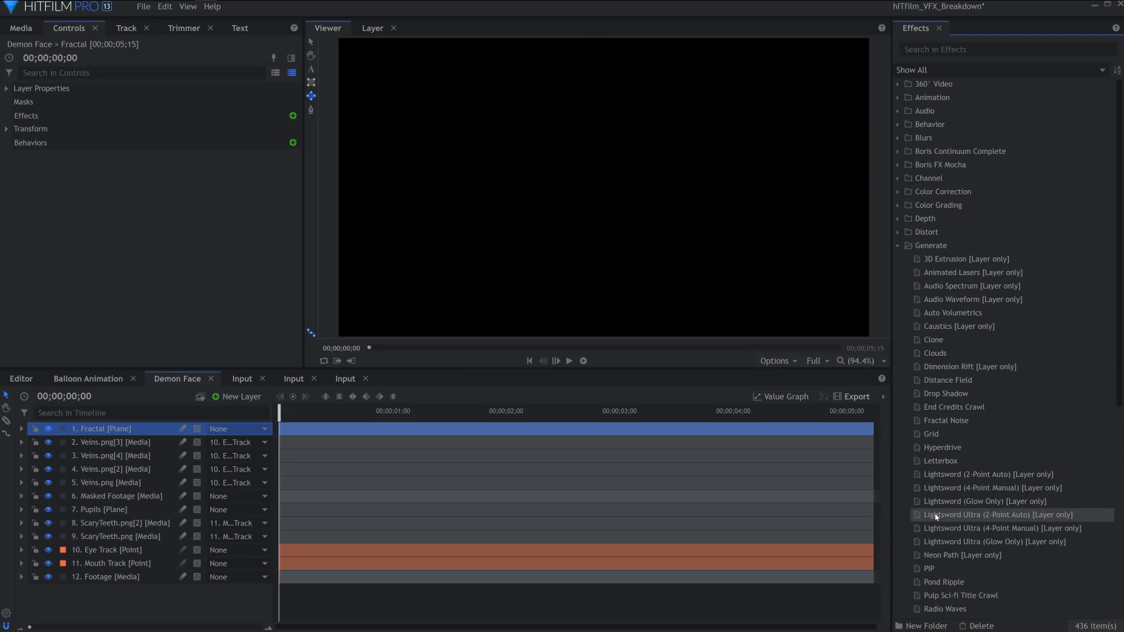
pyautogui.moveTo(481, 331); pyautogui.dragTo(296, 426)
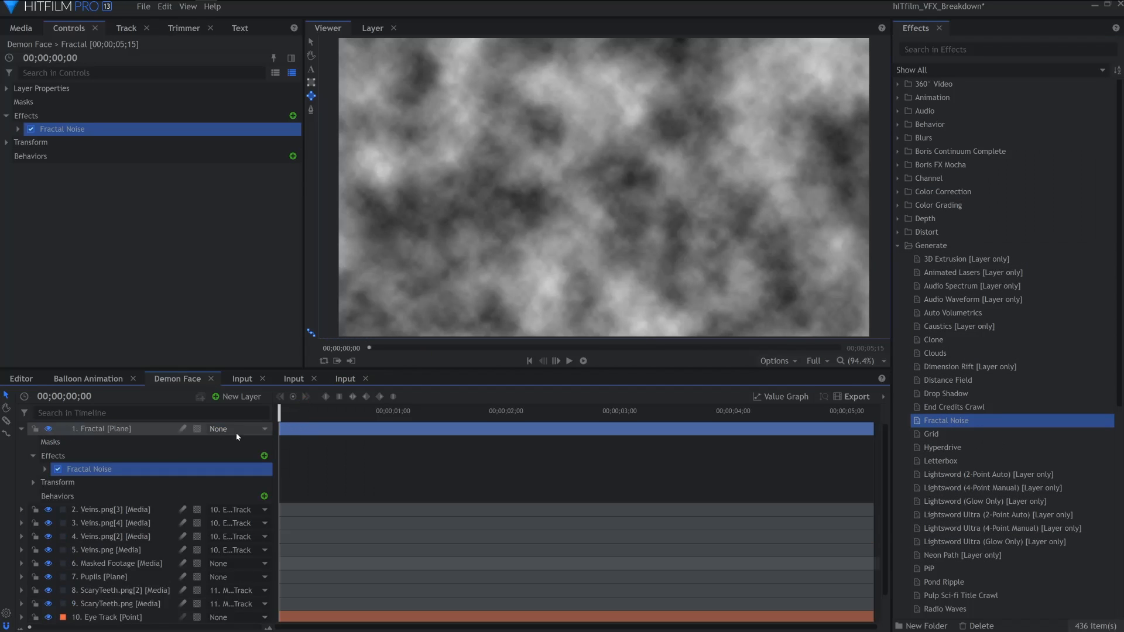
# Set the Fractal layer's blend mode to Soft Light
pyautogui.click(35, 88)
pyautogui.click(7, 88)
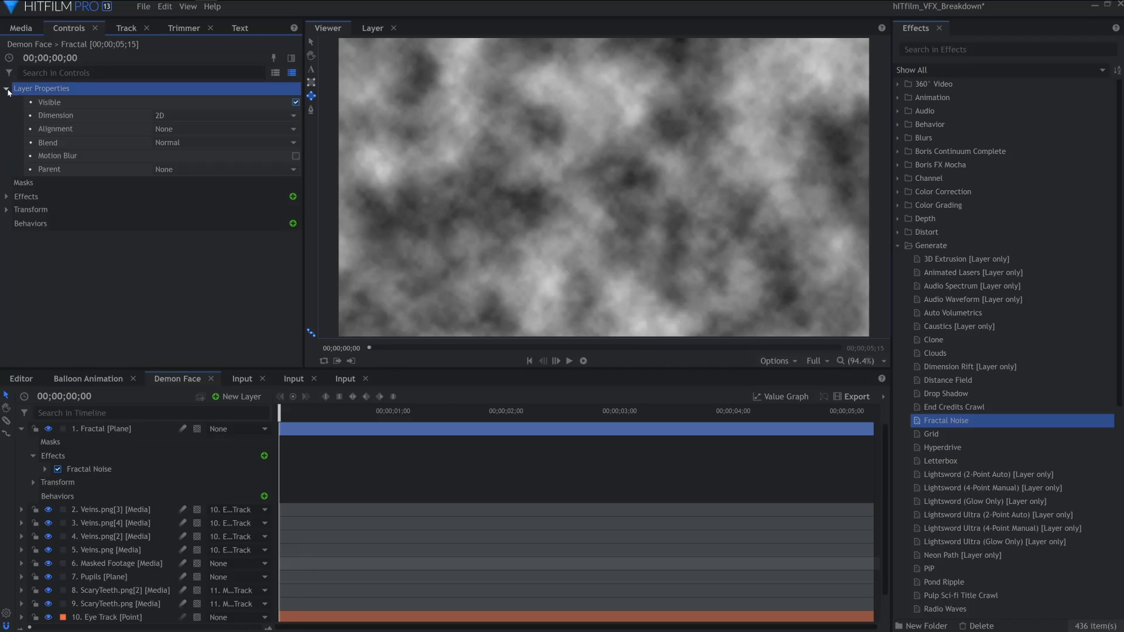
pyautogui.click(165, 143)
pyautogui.click(165, 143)
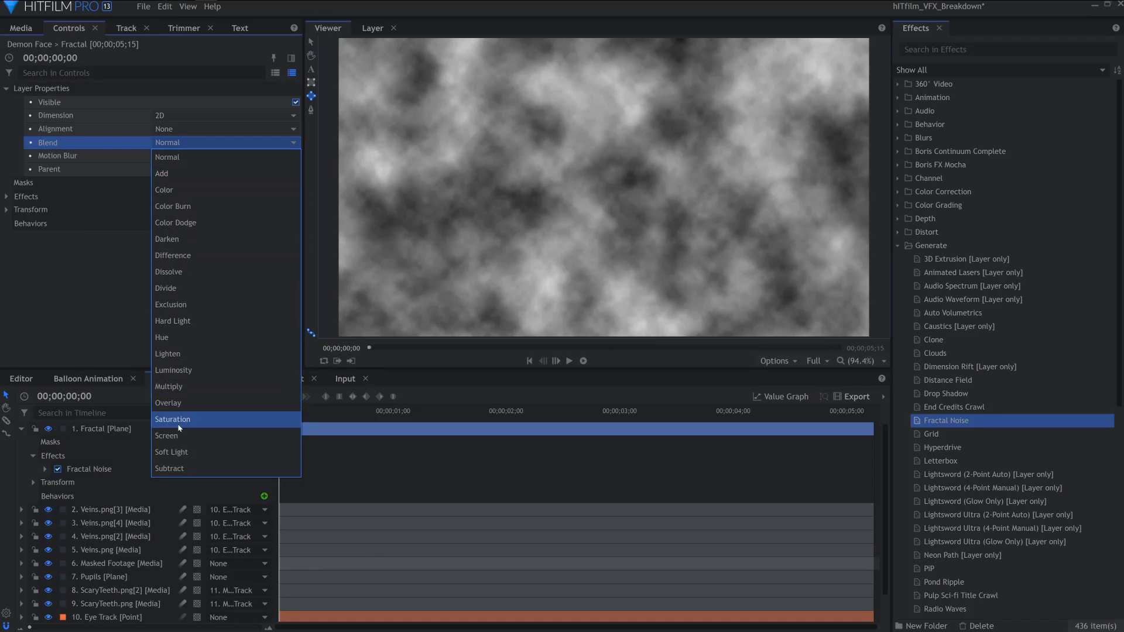
pyautogui.click(170, 452)
# Change the Fractal Noise type to Whisp
pyautogui.click(6, 89)
pyautogui.click(6, 115)
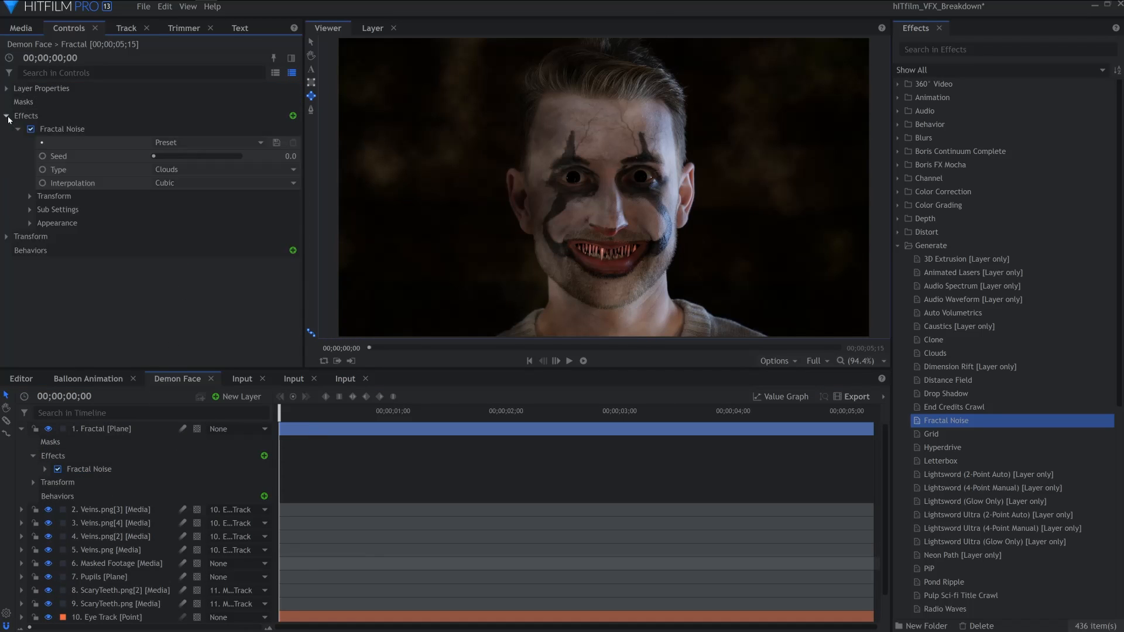
pyautogui.click(170, 170)
pyautogui.click(170, 170)
pyautogui.click(200, 281)
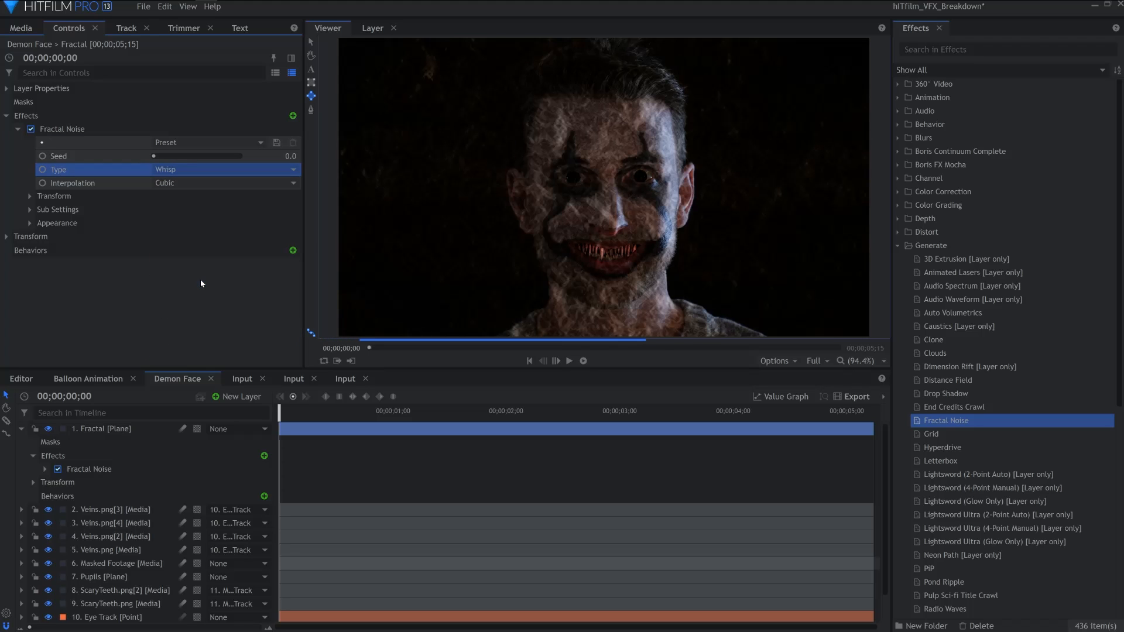
# Set the Fractal Noise transform scale to 1000
pyautogui.click(29, 196)
pyautogui.click(177, 254)
pyautogui.moveTo(177, 254); pyautogui.dragTo(287, 255)
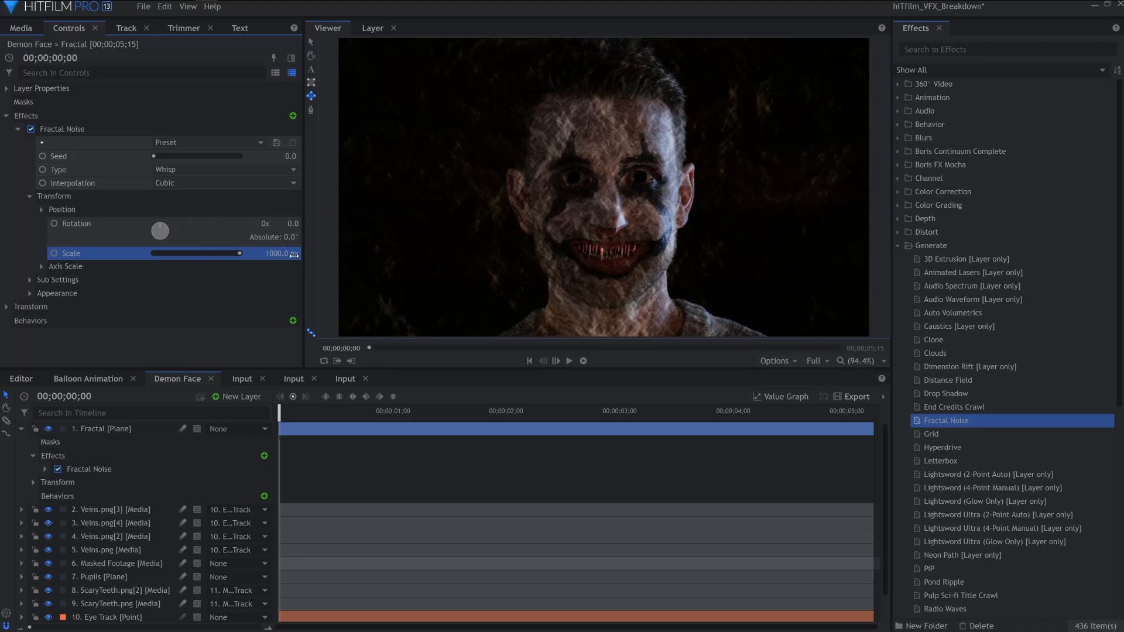
# Set the Fractal Noise appearance offset to about 0.32
pyautogui.click(30, 293)
pyautogui.click(188, 346)
pyautogui.moveTo(188, 346); pyautogui.dragTo(202, 351)
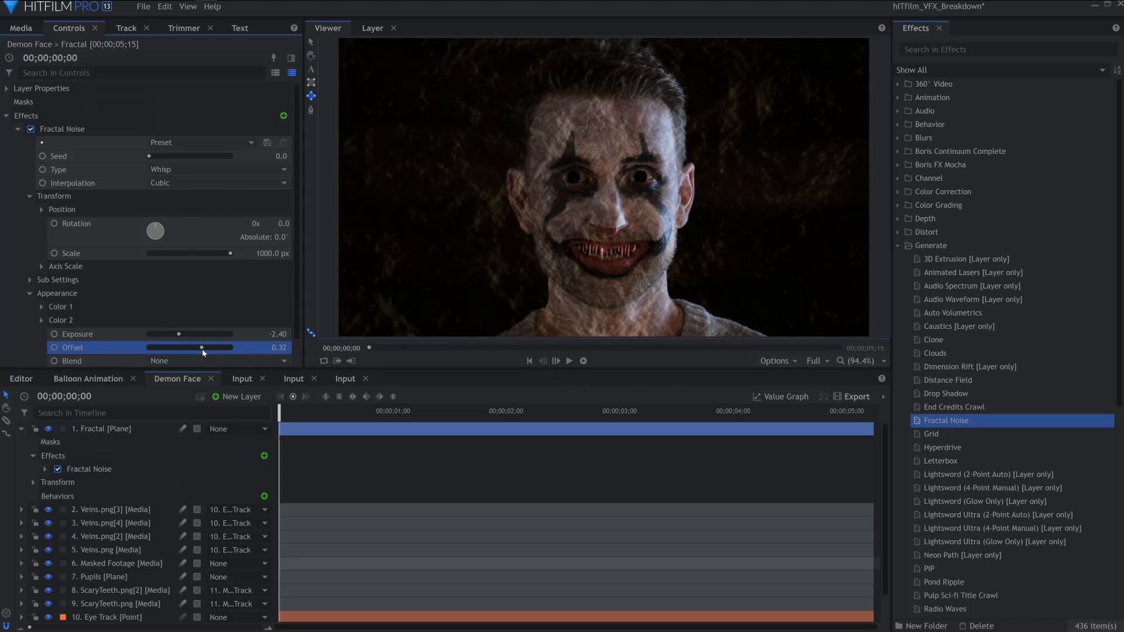
pyautogui.click(18, 130)
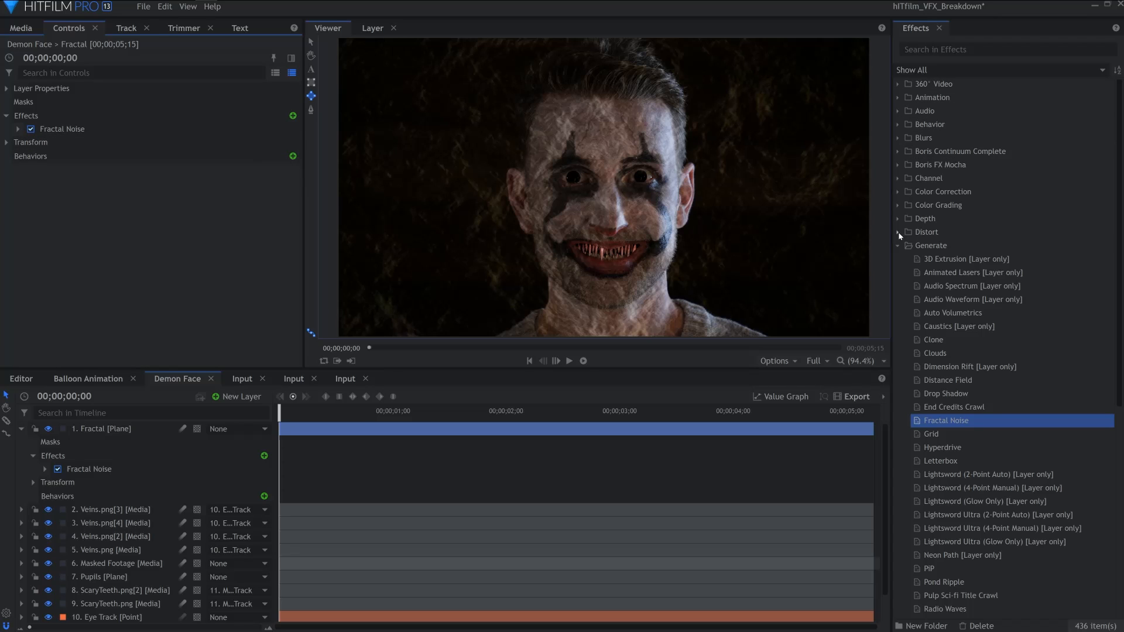
# Add a Curves effect to the Fractal layer and raise the curve
pyautogui.click(898, 246)
pyautogui.click(897, 193)
pyautogui.moveTo(936, 313); pyautogui.dragTo(64, 153)
pyautogui.click(18, 143)
pyautogui.moveTo(200, 280); pyautogui.dragTo(242, 221)
pyautogui.click(6, 117)
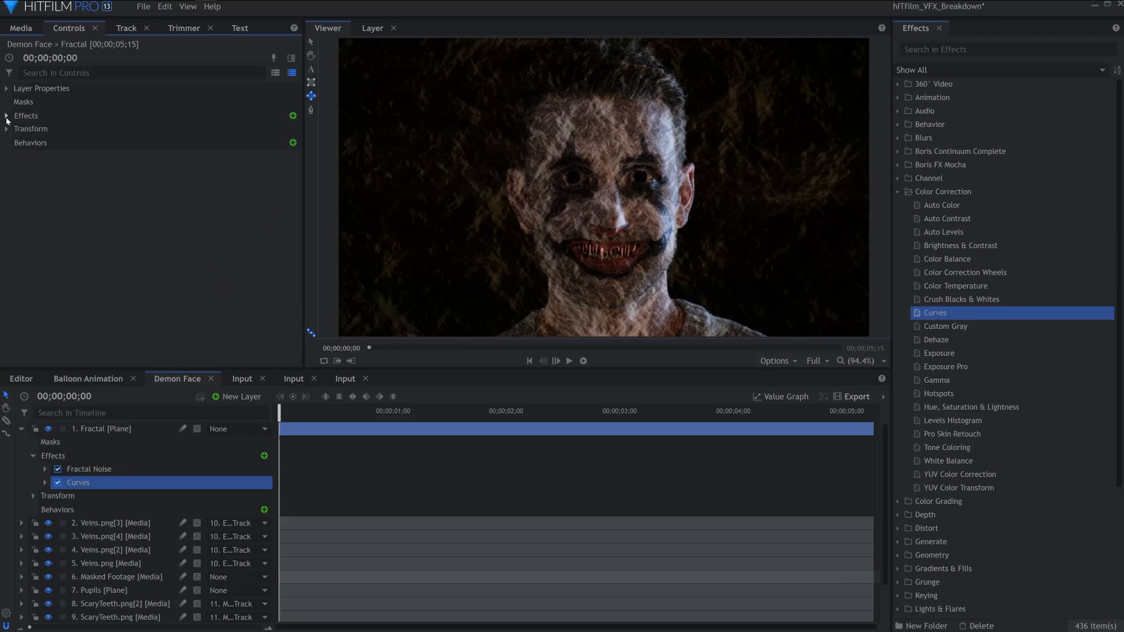
# Apply Set Matte to the Fractal layer with Masked Footage as source layer and Luminance as matte source
pyautogui.click(898, 192)
pyautogui.click(899, 299)
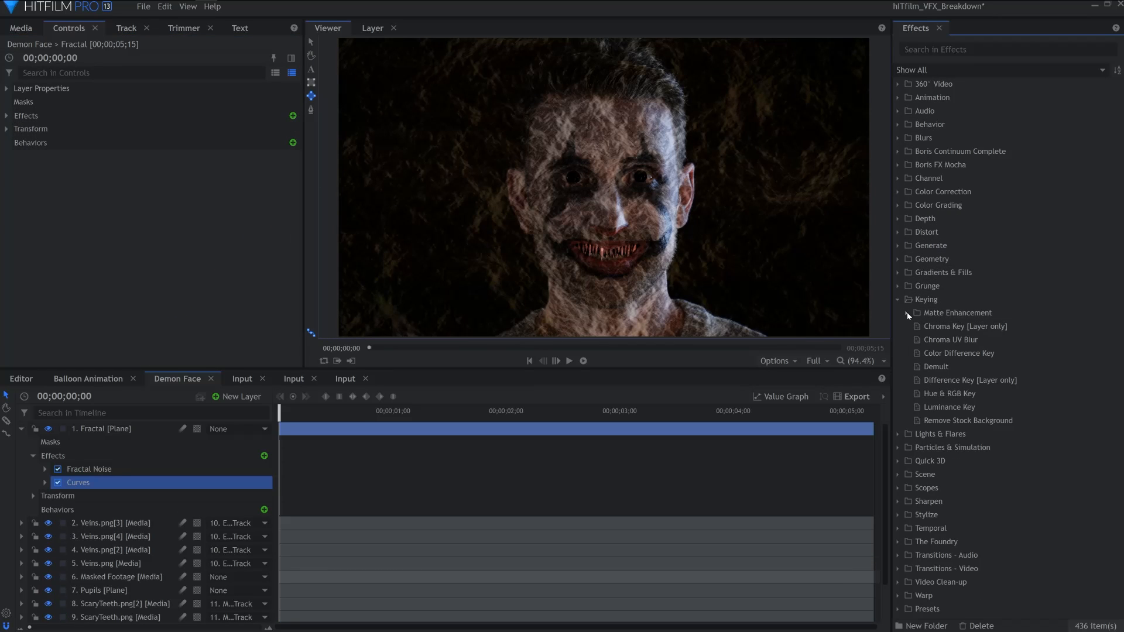
pyautogui.click(907, 313)
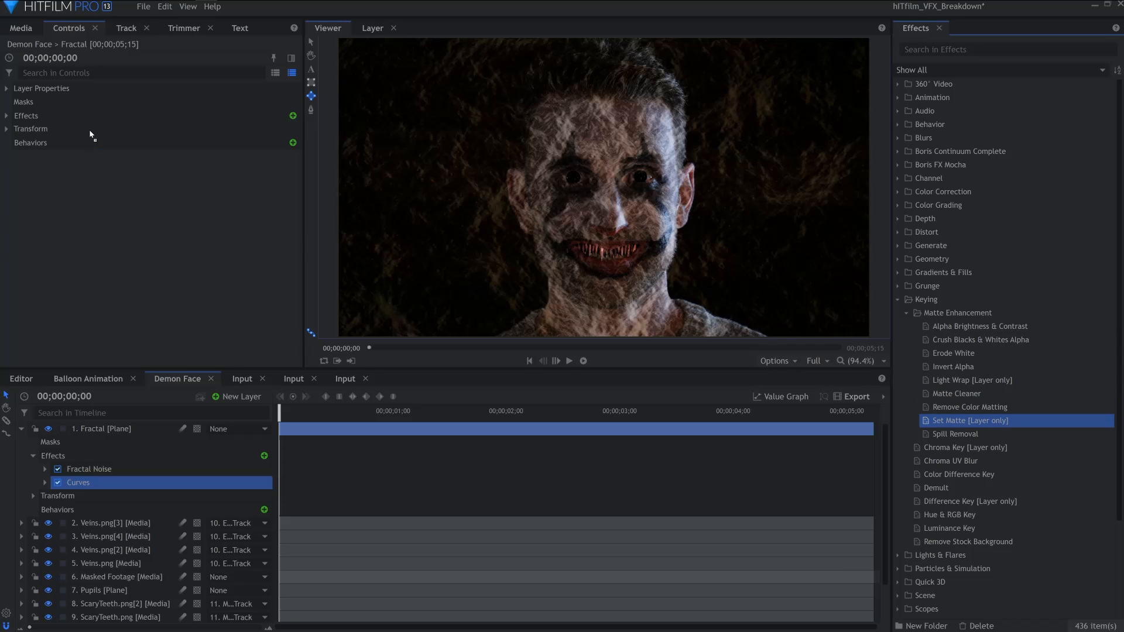
pyautogui.moveTo(92, 136); pyautogui.dragTo(92, 135)
pyautogui.click(219, 182)
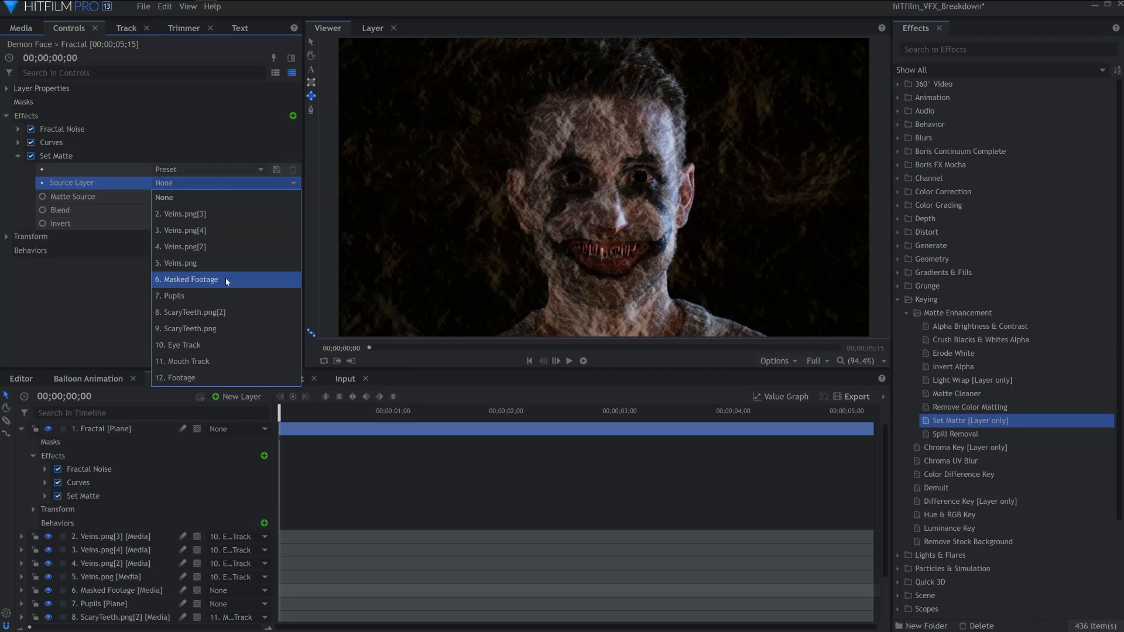
pyautogui.click(227, 280)
pyautogui.click(229, 198)
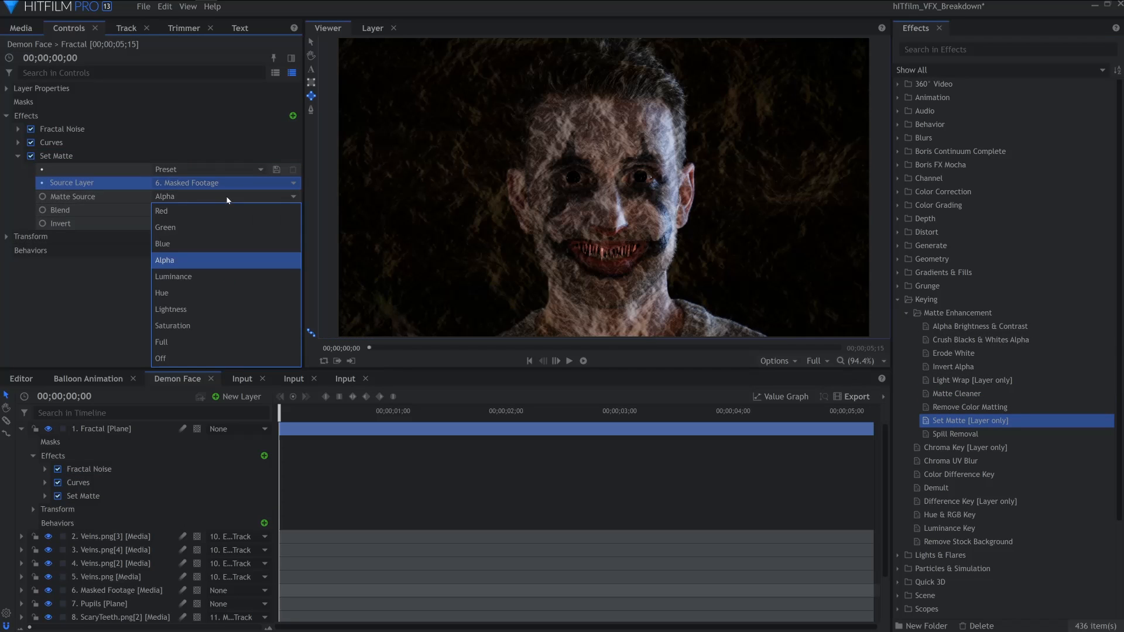
pyautogui.click(233, 276)
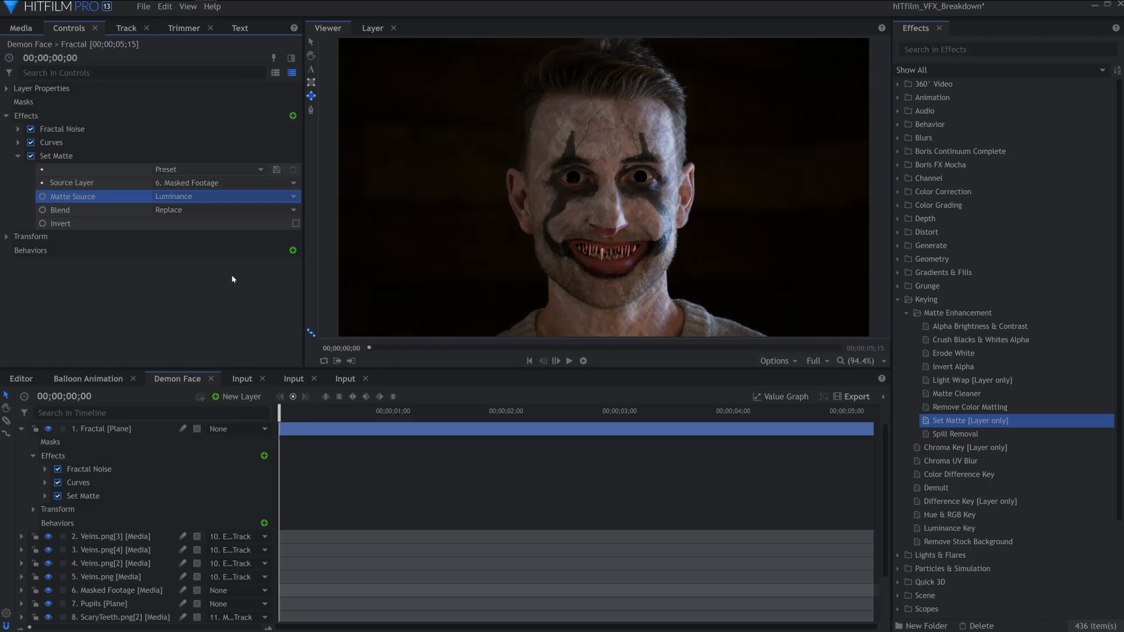
# Parent the Fractal layer to Eye Track
pyautogui.click(21, 430)
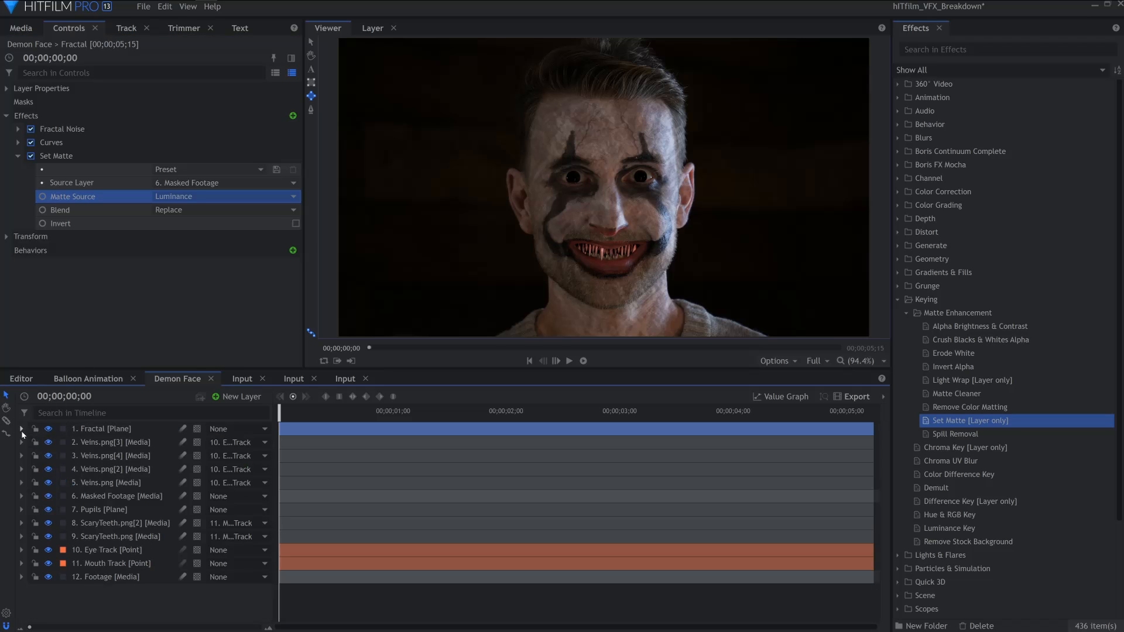
pyautogui.click(228, 428)
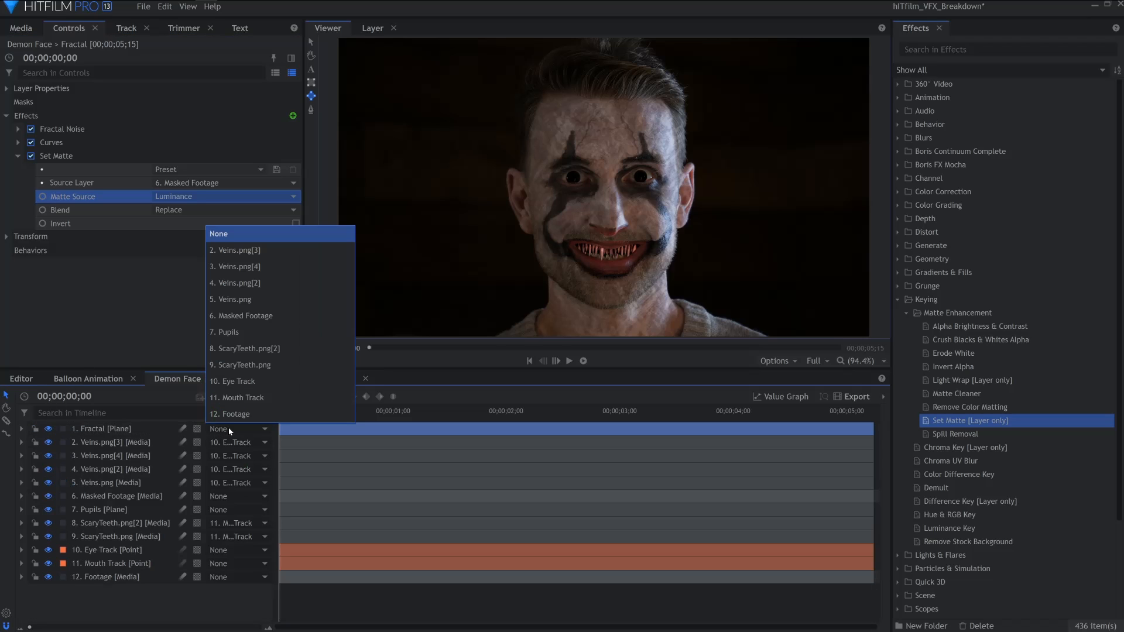
pyautogui.click(262, 382)
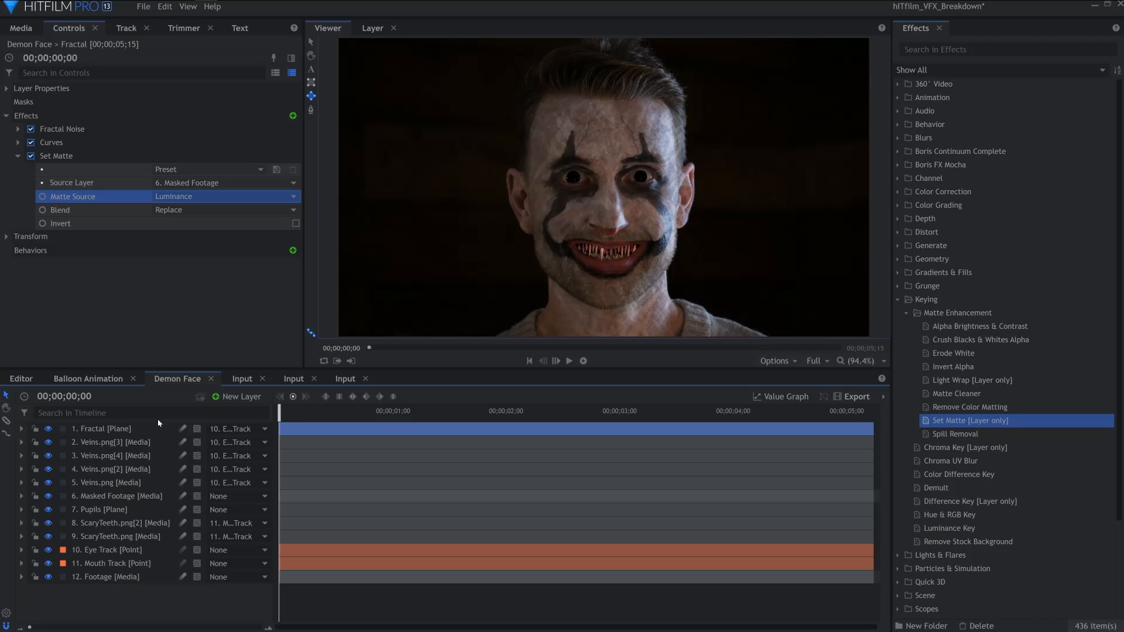
# Create a new grade layer named Eye Bulge
pyautogui.click(243, 402)
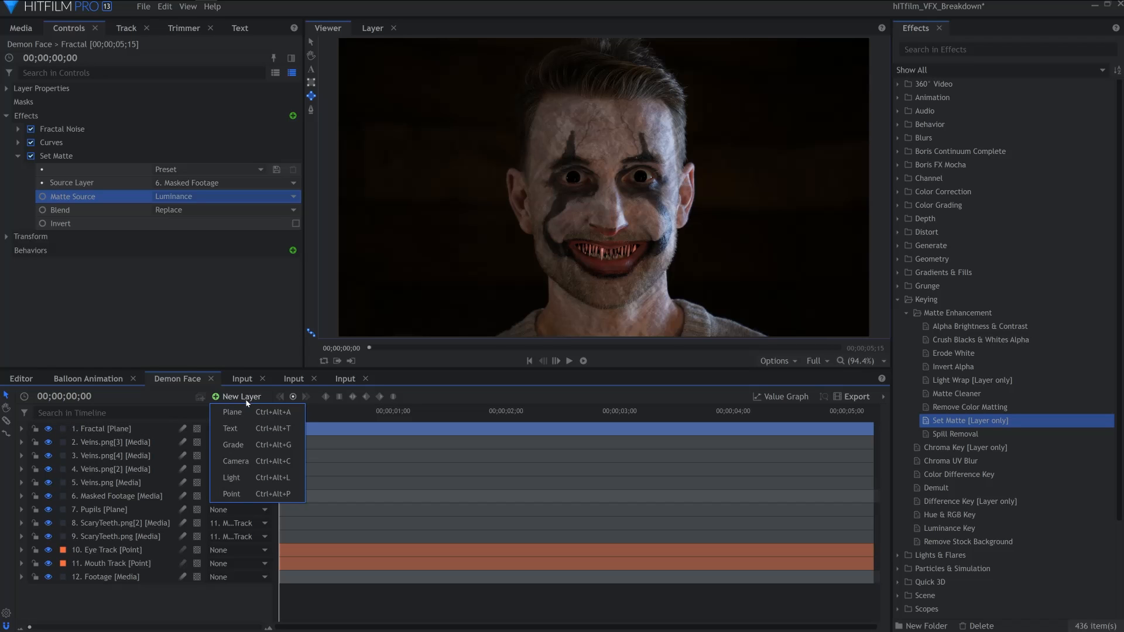
pyautogui.click(222, 430)
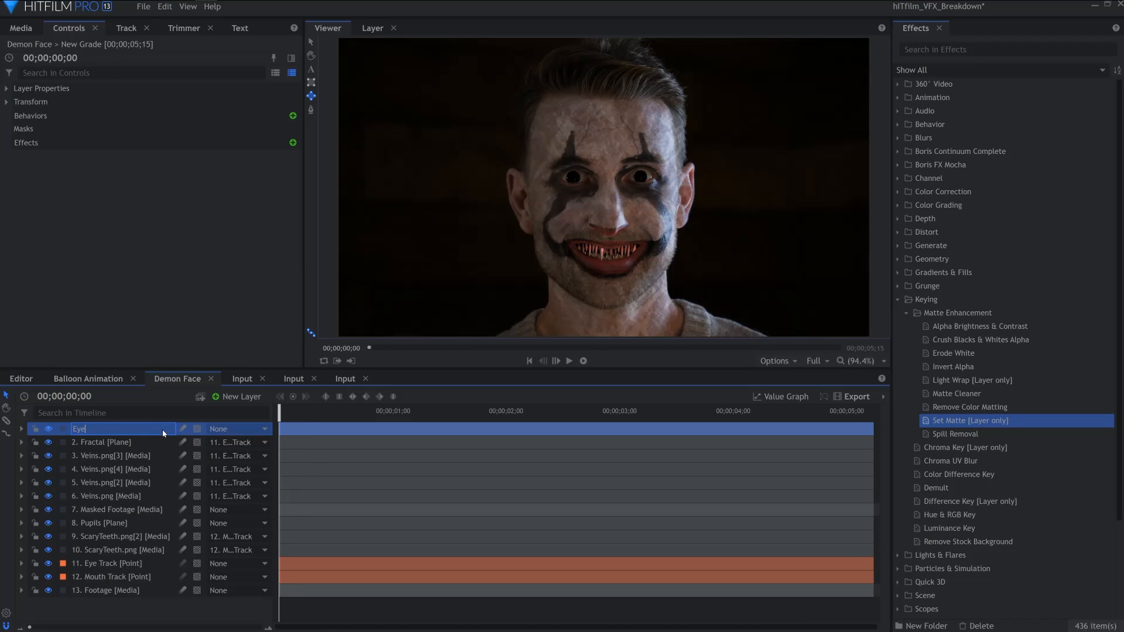
pyautogui.click(898, 299)
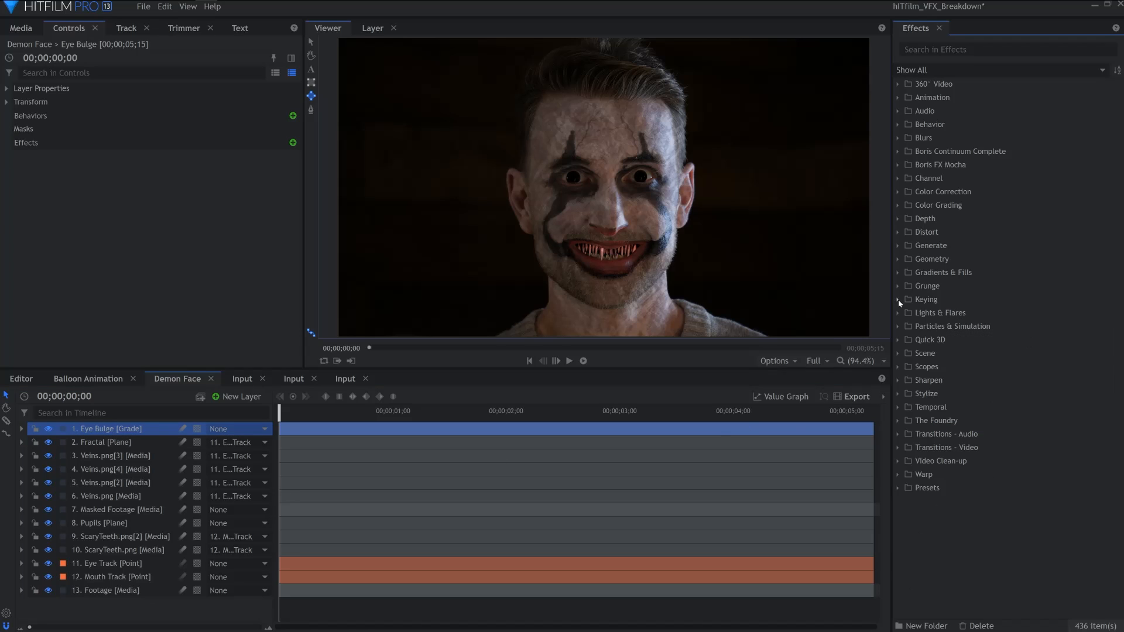
# Apply the Bulge distortion effect to the Eye Bulge grade layer
pyautogui.click(897, 232)
pyautogui.click(926, 260)
pyautogui.moveTo(925, 260); pyautogui.dragTo(392, 430)
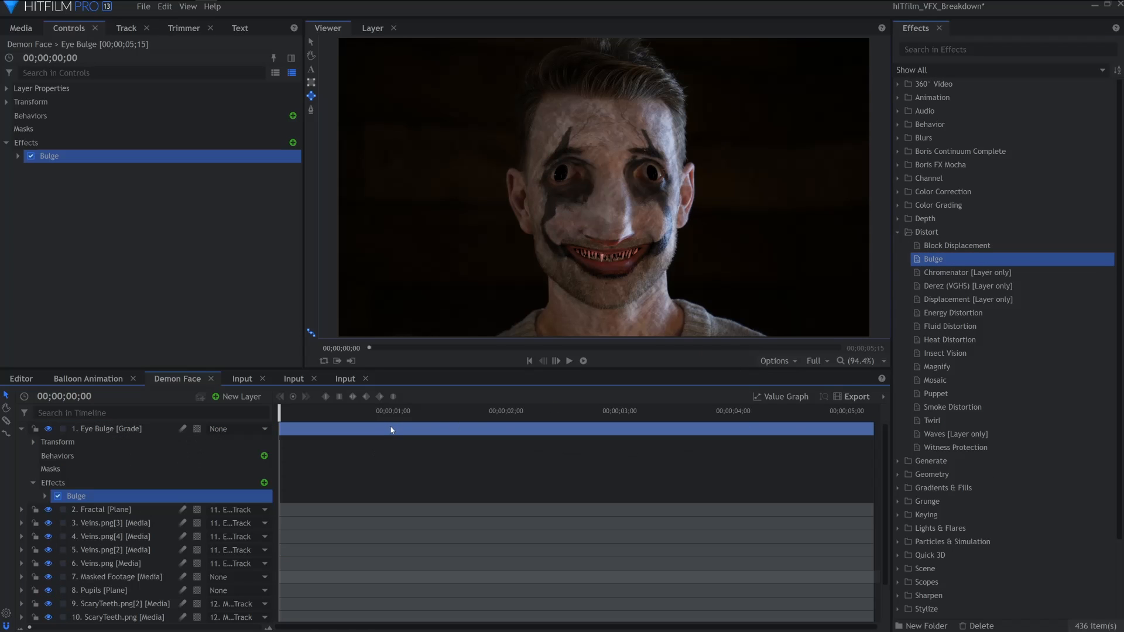
# Set the Bulge centre to use the Eye Track layer
pyautogui.click(18, 156)
pyautogui.click(29, 183)
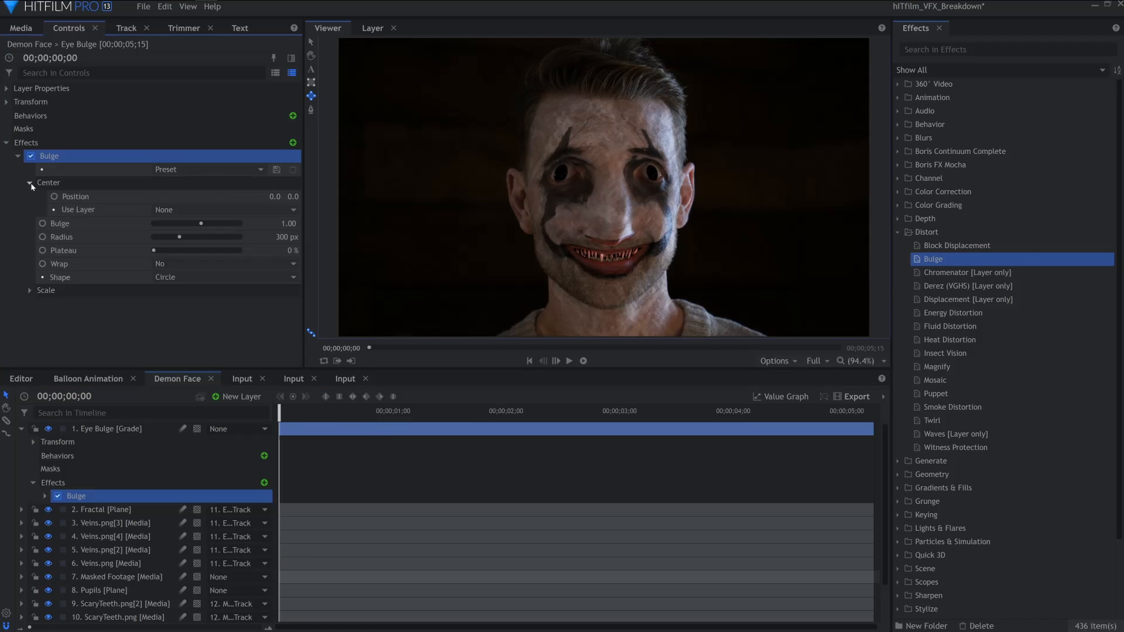
pyautogui.click(156, 210)
pyautogui.click(195, 211)
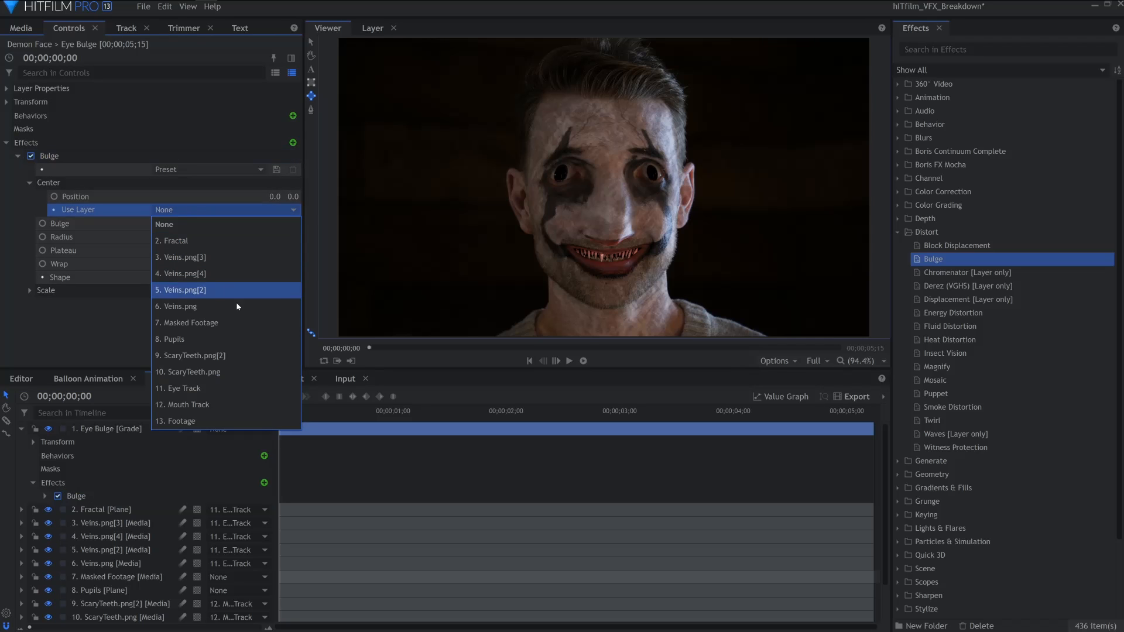
pyautogui.click(240, 388)
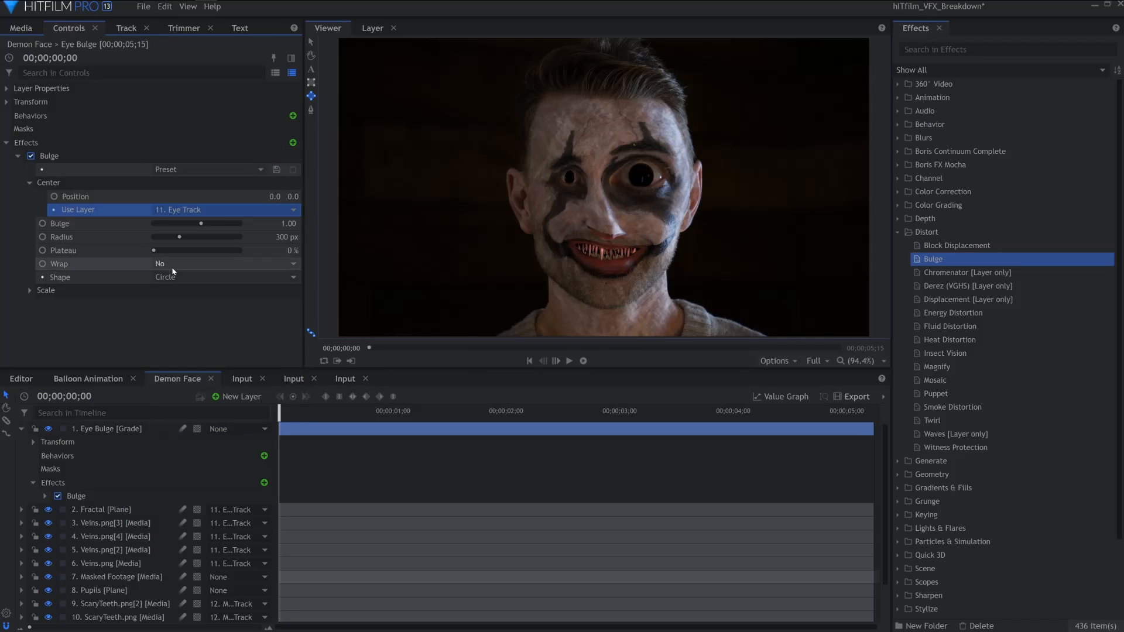
# Set the eye Bulge amount to 1.20, radius to 130 px and centre position Y to 25
pyautogui.moveTo(201, 223)
pyautogui.mouseDown()
pyautogui.moveTo(165, 237)
pyautogui.moveTo(202, 224)
pyautogui.mouseUp()
pyautogui.click(312, 43)
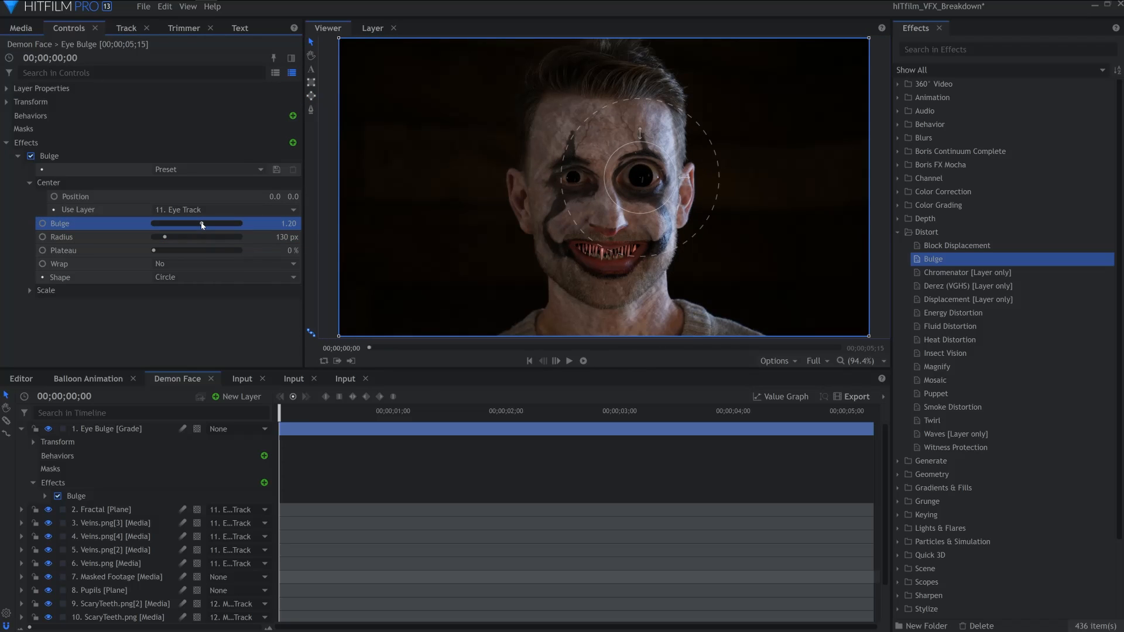
pyautogui.moveTo(292, 197); pyautogui.dragTo(306, 197)
pyautogui.click(215, 320)
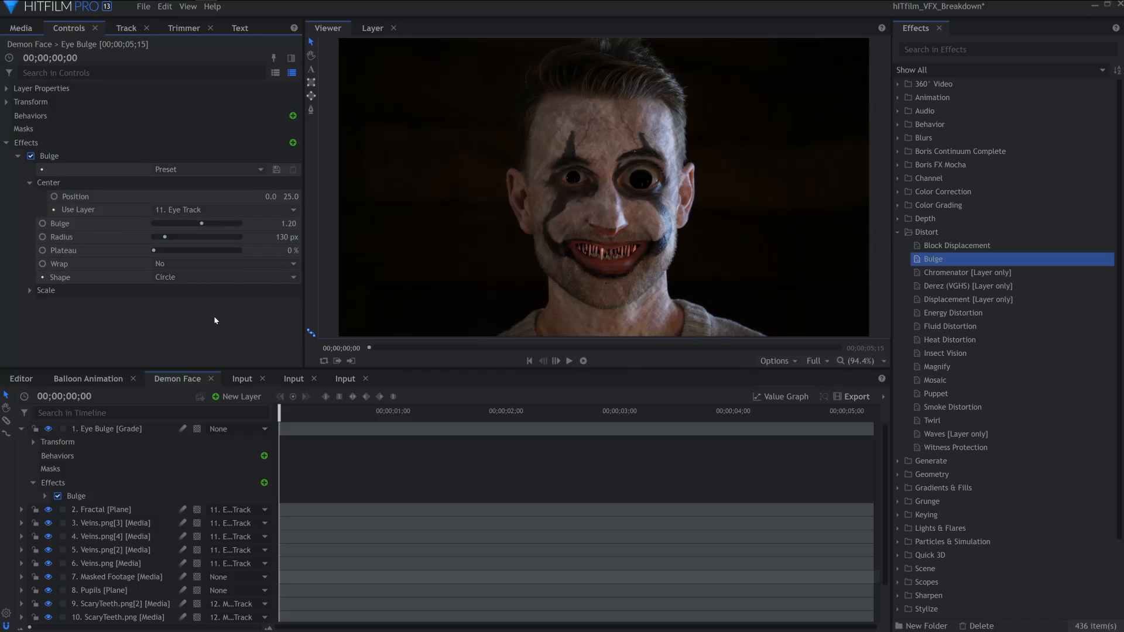
# Create a new grade layer named Mouth Bulge
pyautogui.click(21, 429)
pyautogui.click(237, 397)
pyautogui.click(268, 448)
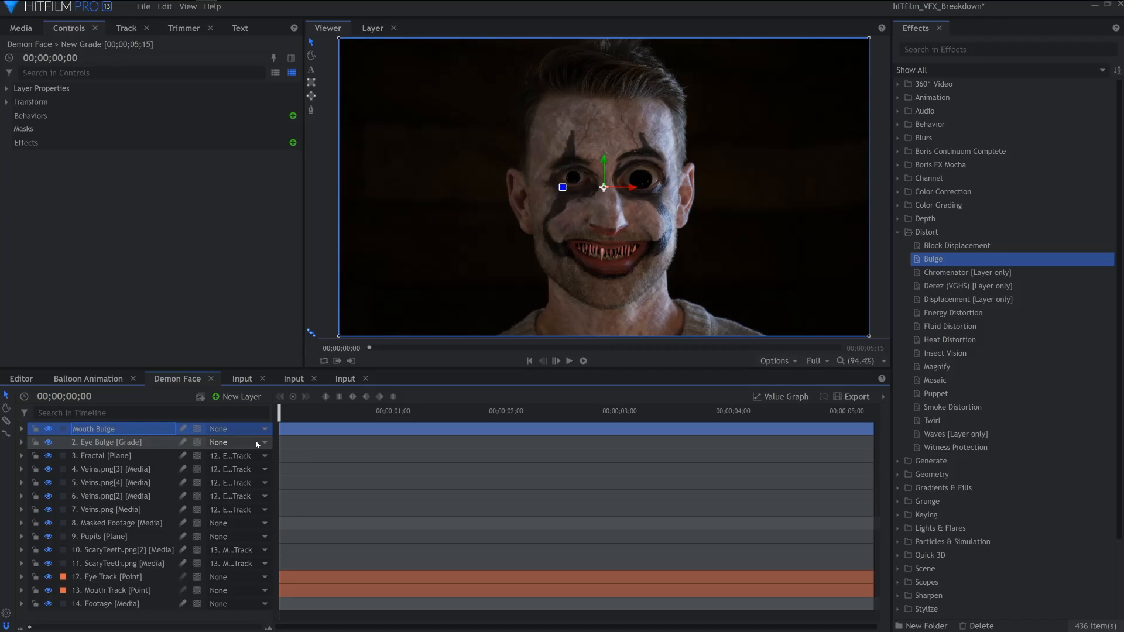
pyautogui.press('Return')
# Apply Bulge to the Mouth Bulge layer and set its centre to use the Mouth Track layer
pyautogui.moveTo(934, 260); pyautogui.dragTo(193, 429)
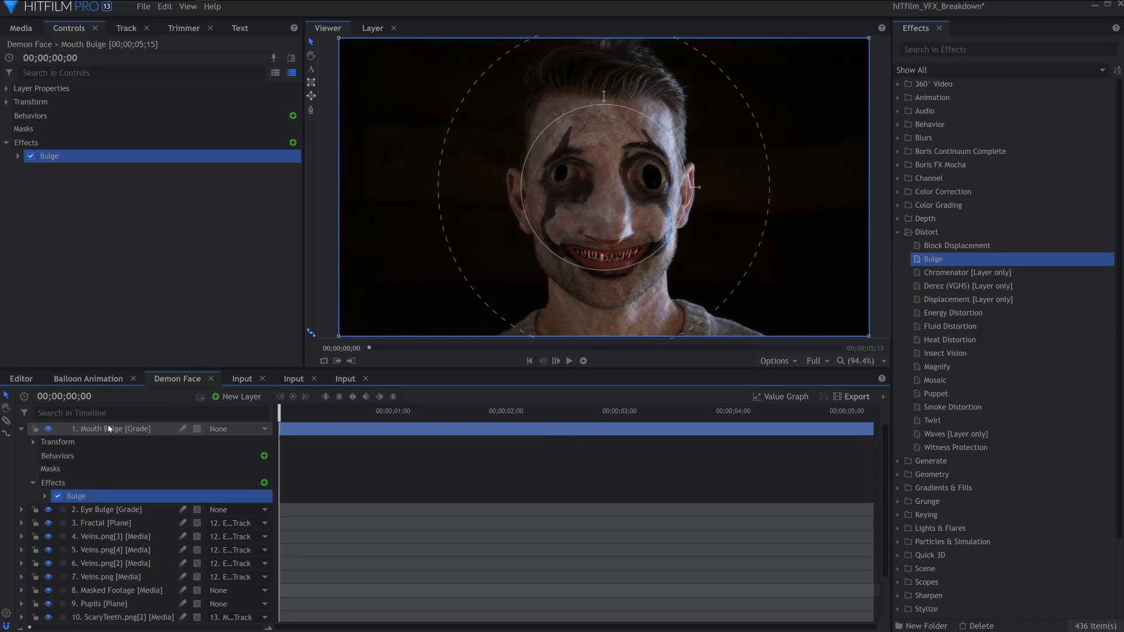
pyautogui.click(18, 156)
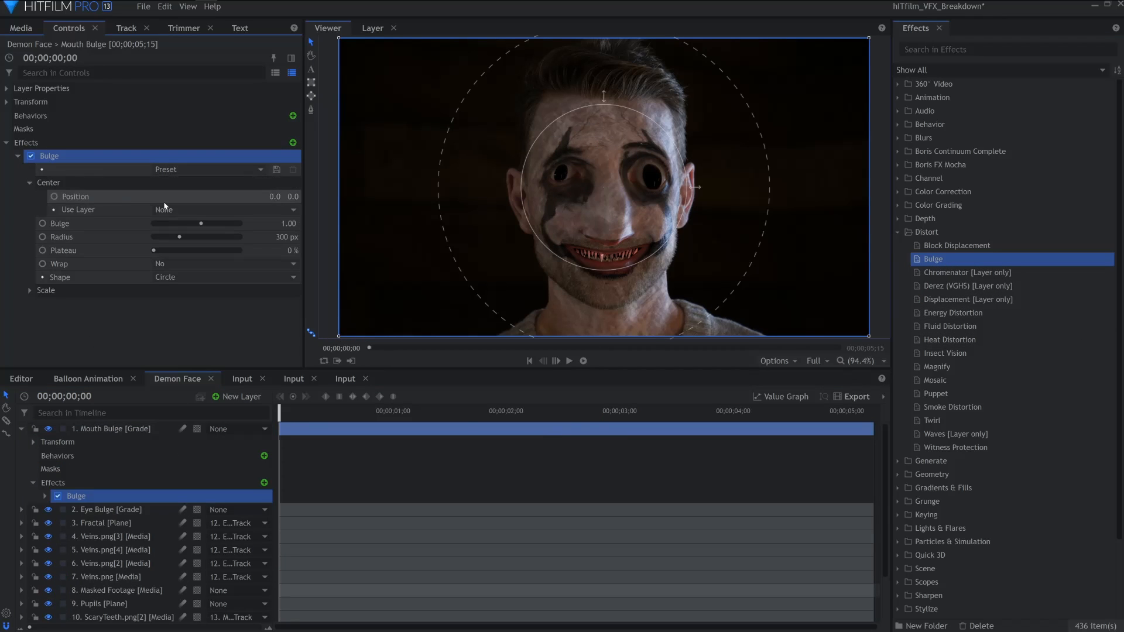
pyautogui.click(164, 208)
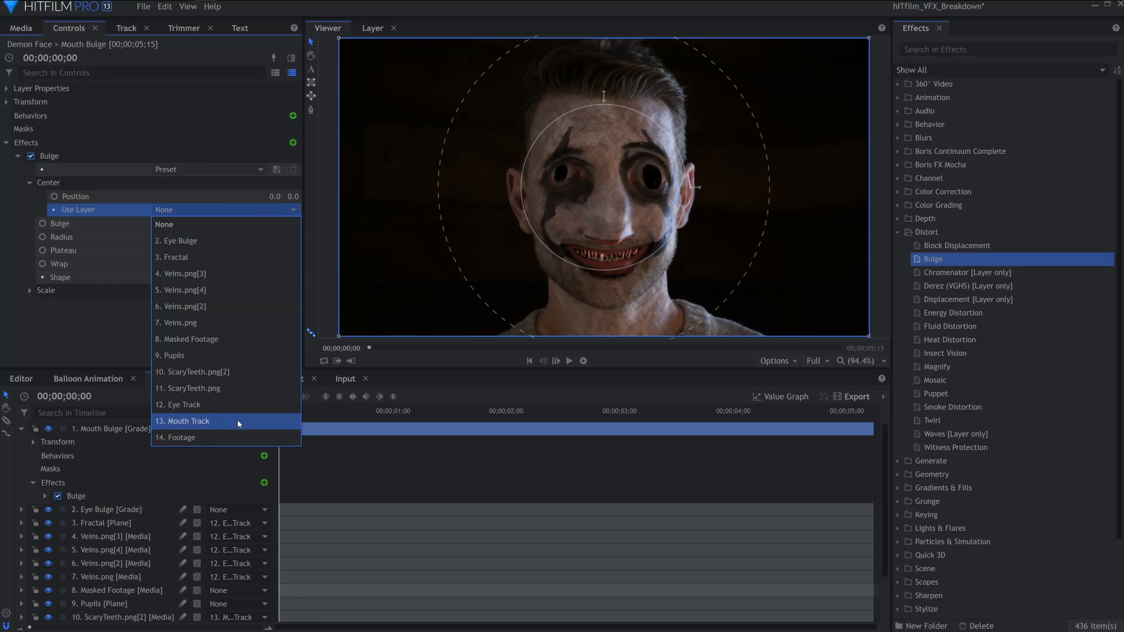
pyautogui.click(238, 421)
# Set the mouth bulge radius to 150 px, position Y to 25, and scale X to 2.54 and Y to 0.69
pyautogui.moveTo(178, 237); pyautogui.dragTo(167, 237)
pyautogui.click(29, 290)
pyautogui.moveTo(168, 304); pyautogui.dragTo(203, 305)
pyautogui.moveTo(293, 197); pyautogui.dragTo(305, 197)
pyautogui.moveTo(203, 304); pyautogui.dragTo(200, 305)
pyautogui.moveTo(168, 318); pyautogui.dragTo(162, 319)
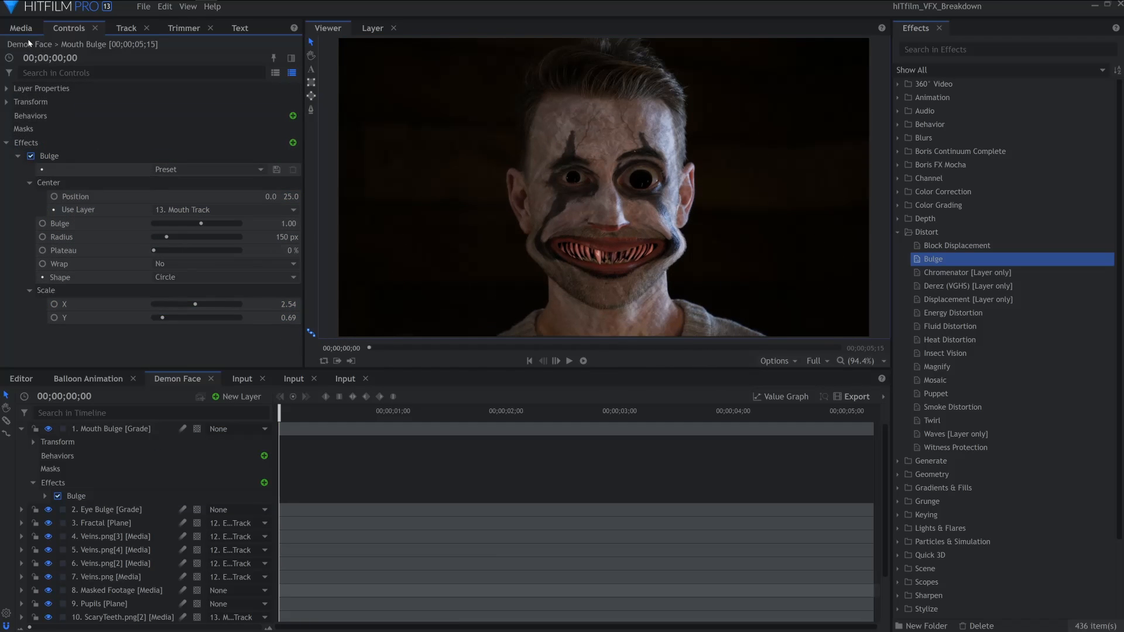
# Open the Balloon Animation composite and turn on visibility of all its light layers
pyautogui.click(21, 29)
pyautogui.click(13, 145)
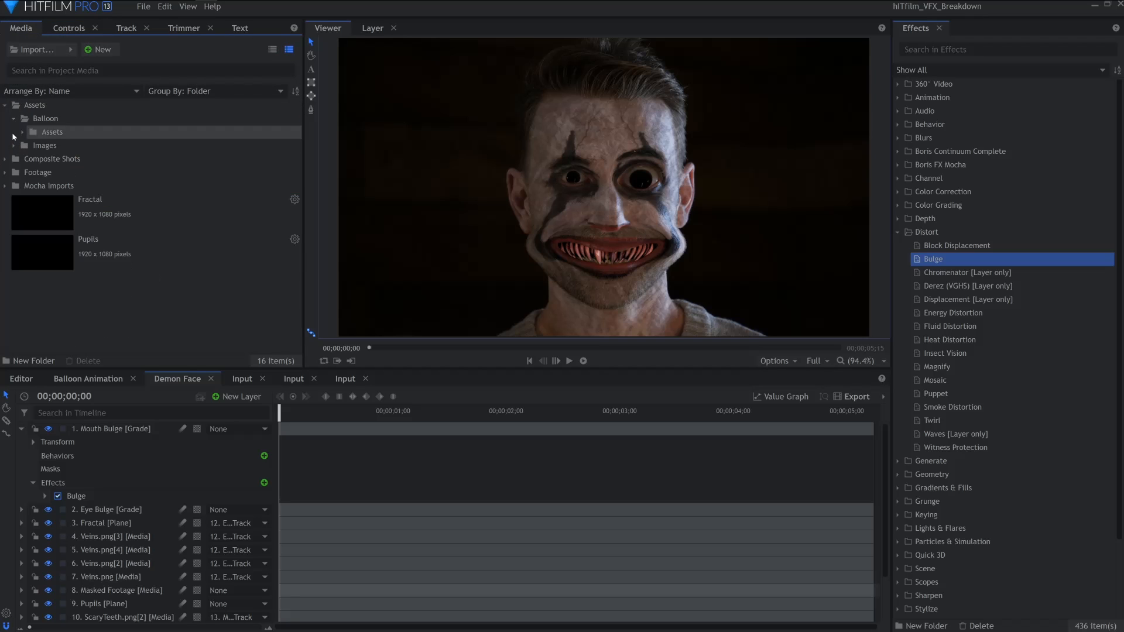
pyautogui.click(14, 119)
pyautogui.click(14, 119)
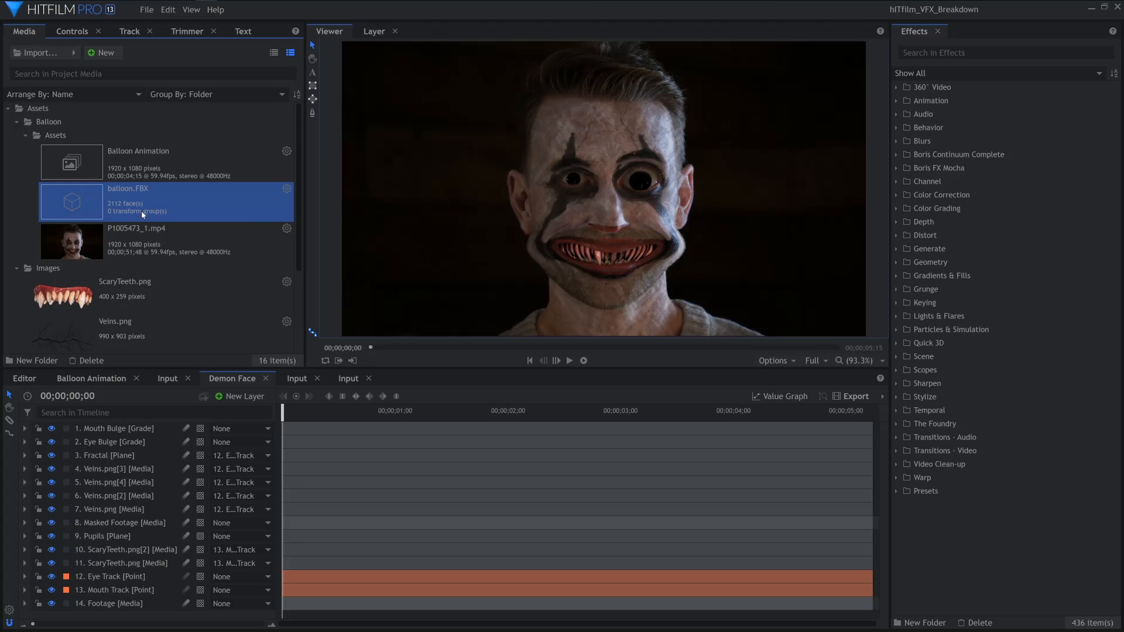
pyautogui.click(92, 379)
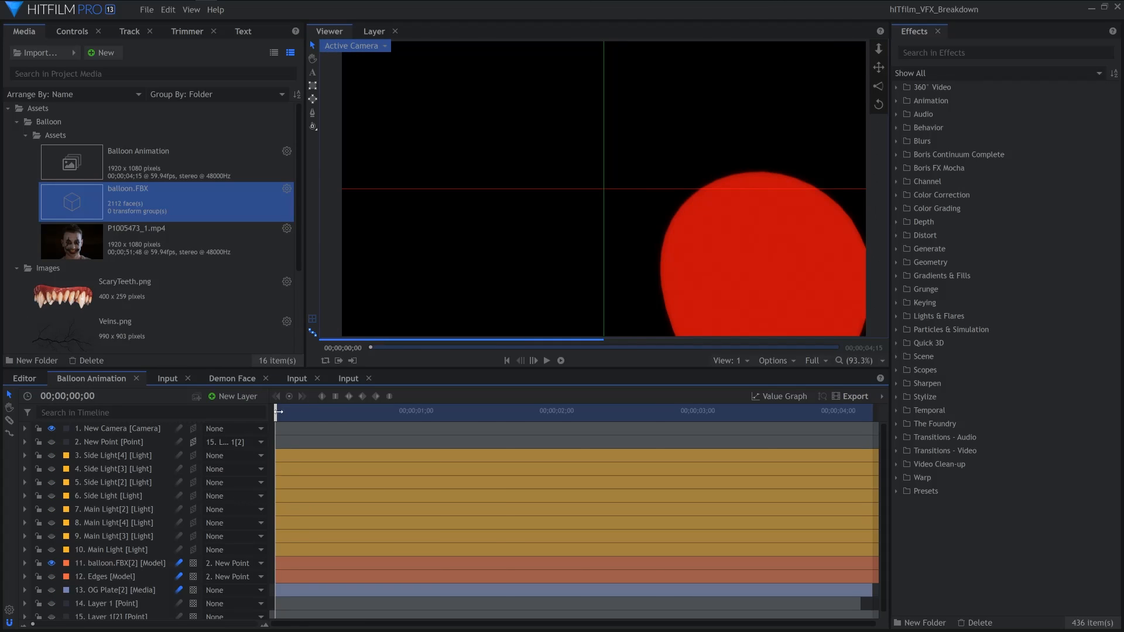
pyautogui.moveTo(278, 412)
pyautogui.mouseDown()
pyautogui.moveTo(402, 412)
pyautogui.moveTo(296, 412)
pyautogui.mouseUp()
pyautogui.click(51, 549)
pyautogui.click(52, 536)
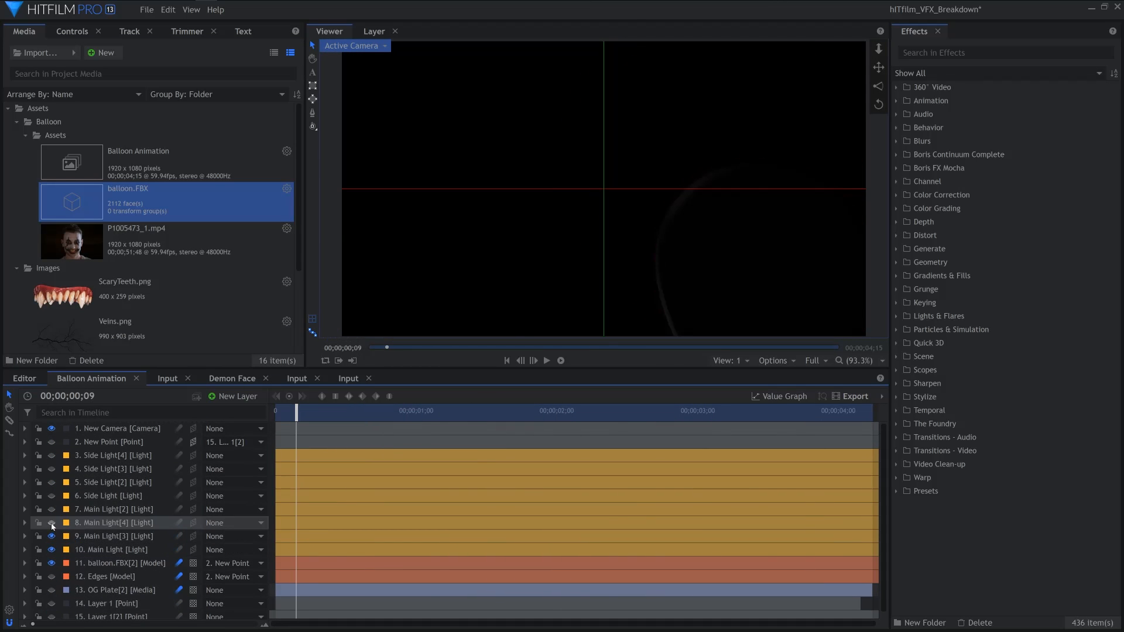
pyautogui.moveTo(51, 523); pyautogui.dragTo(52, 456)
# Create a new composite shot named Composite
pyautogui.click(8, 108)
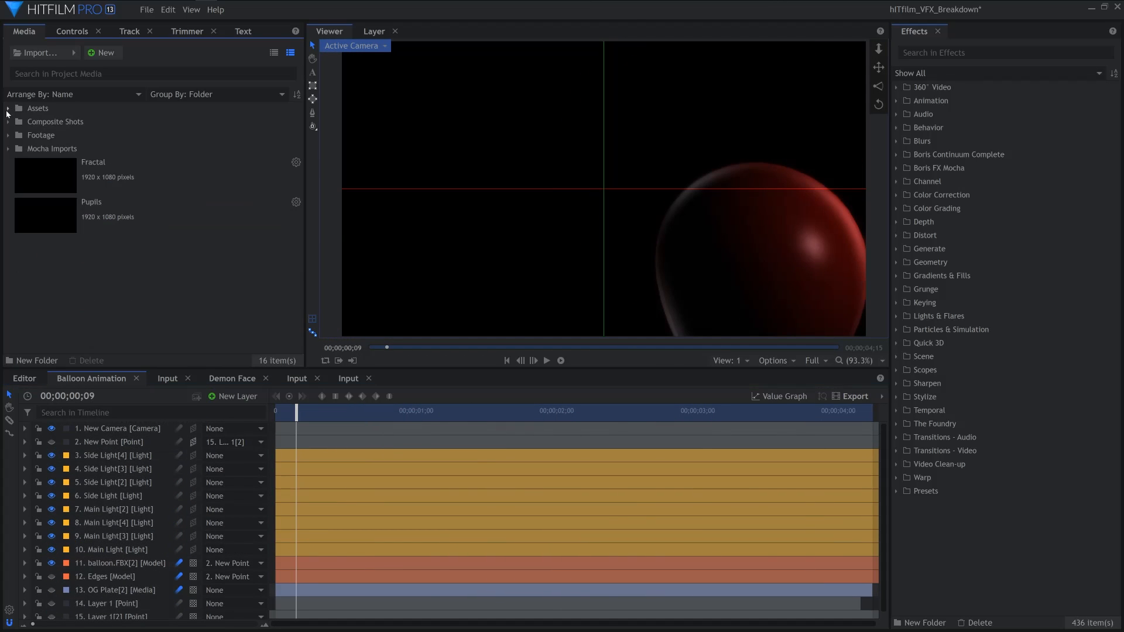
pyautogui.click(102, 53)
pyautogui.click(120, 67)
pyautogui.moveTo(590, 141); pyautogui.dragTo(479, 135)
pyautogui.write('Combined')
pyautogui.press('Return')
# Add Demon Face, Balloon Animation on top, and Footage at the bottom to the new composite
pyautogui.click(8, 121)
pyautogui.moveTo(97, 186); pyautogui.dragTo(115, 452)
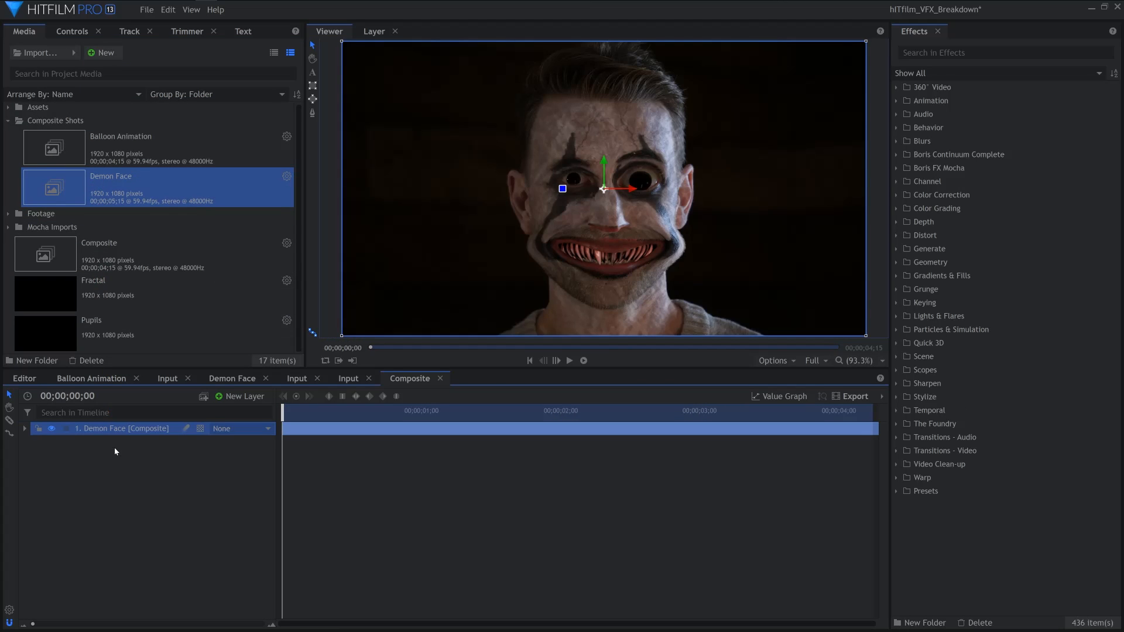
pyautogui.moveTo(117, 147); pyautogui.dragTo(137, 434)
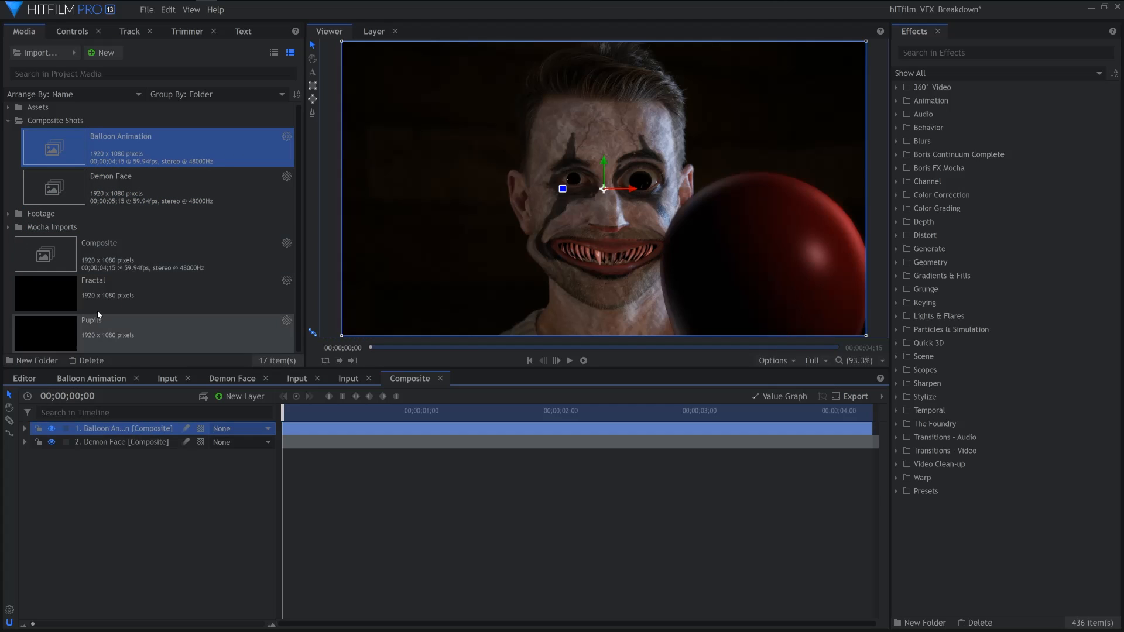
pyautogui.click(8, 213)
pyautogui.moveTo(117, 230); pyautogui.dragTo(117, 457)
pyautogui.click(395, 442)
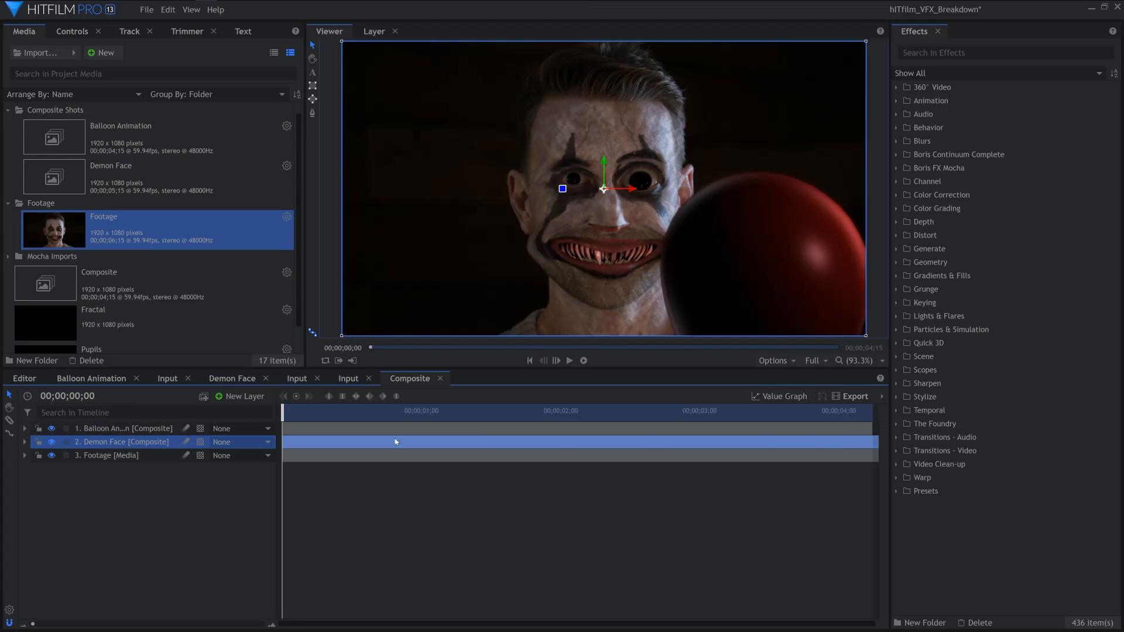
# Apply Set Matte to the Demon Face layer with Balloon Animation as the source layer, and preview
pyautogui.click(896, 303)
pyautogui.click(906, 316)
pyautogui.moveTo(966, 423); pyautogui.dragTo(478, 453)
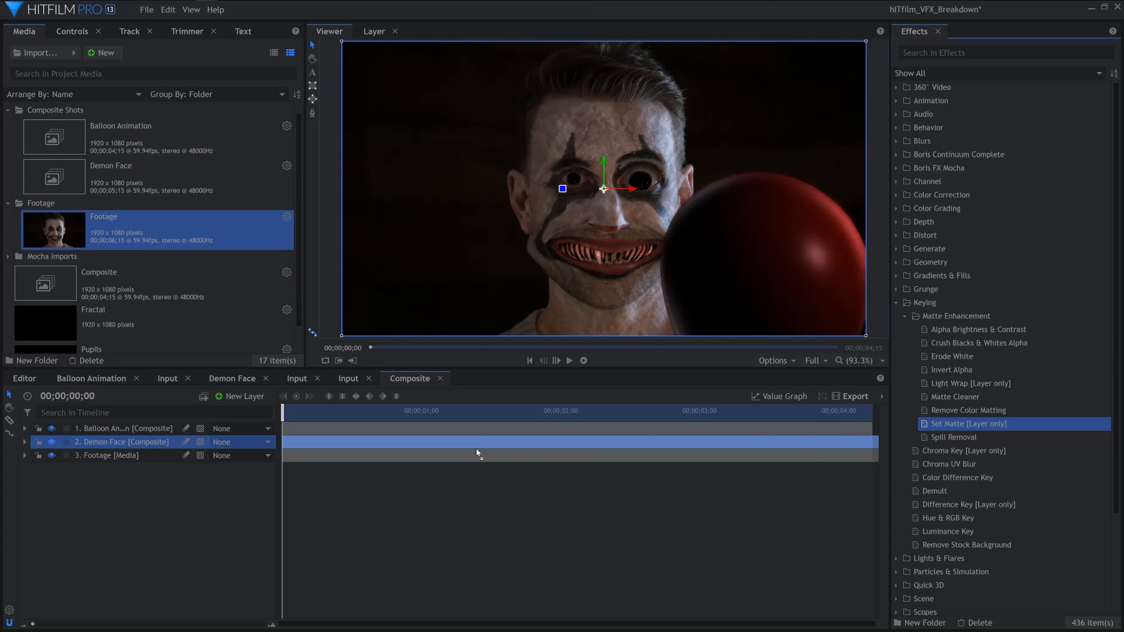
pyautogui.click(48, 483)
pyautogui.click(175, 509)
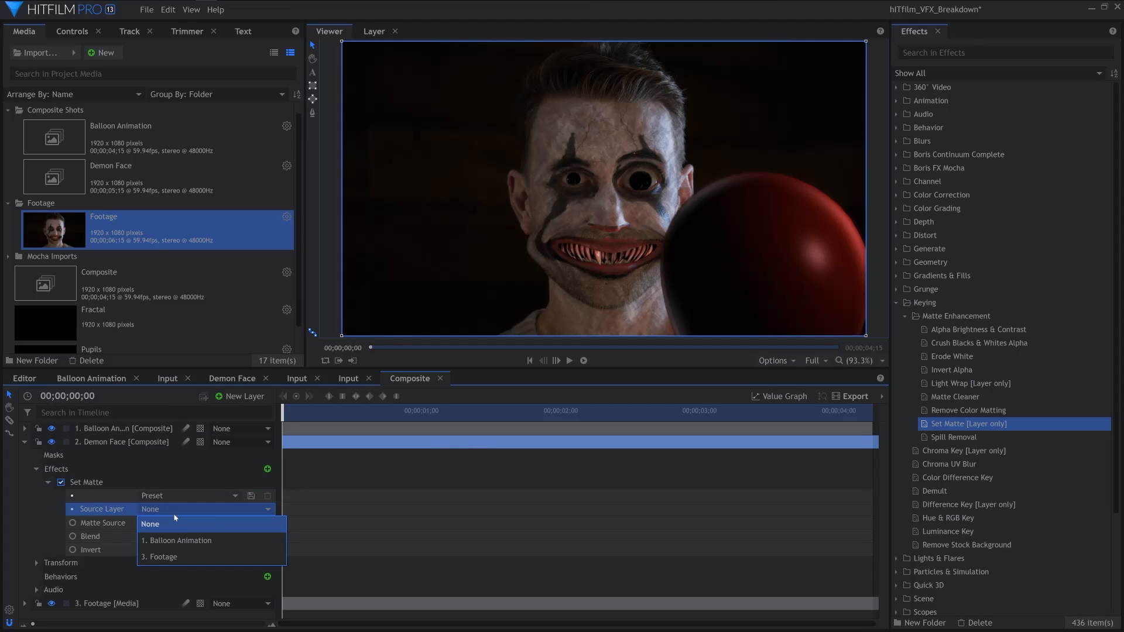
pyautogui.click(179, 541)
pyautogui.press('space')
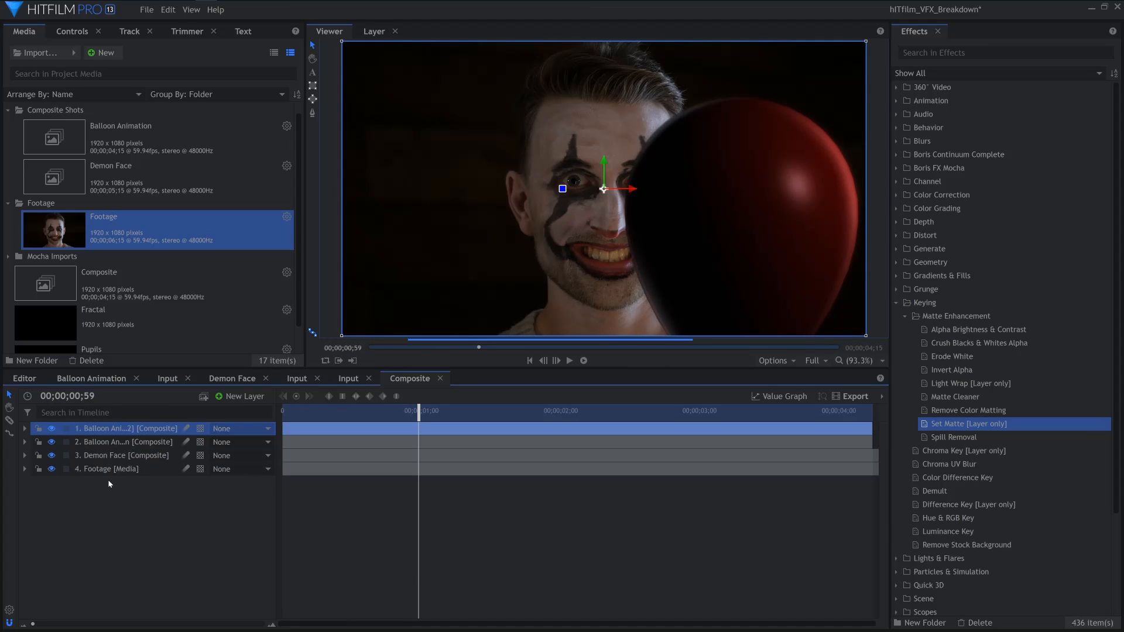
# Duplicate the Balloon Animation layer twice and set the original balloon layer's blend mode to Overlay
pyautogui.hotkey('ctrl', 'd')
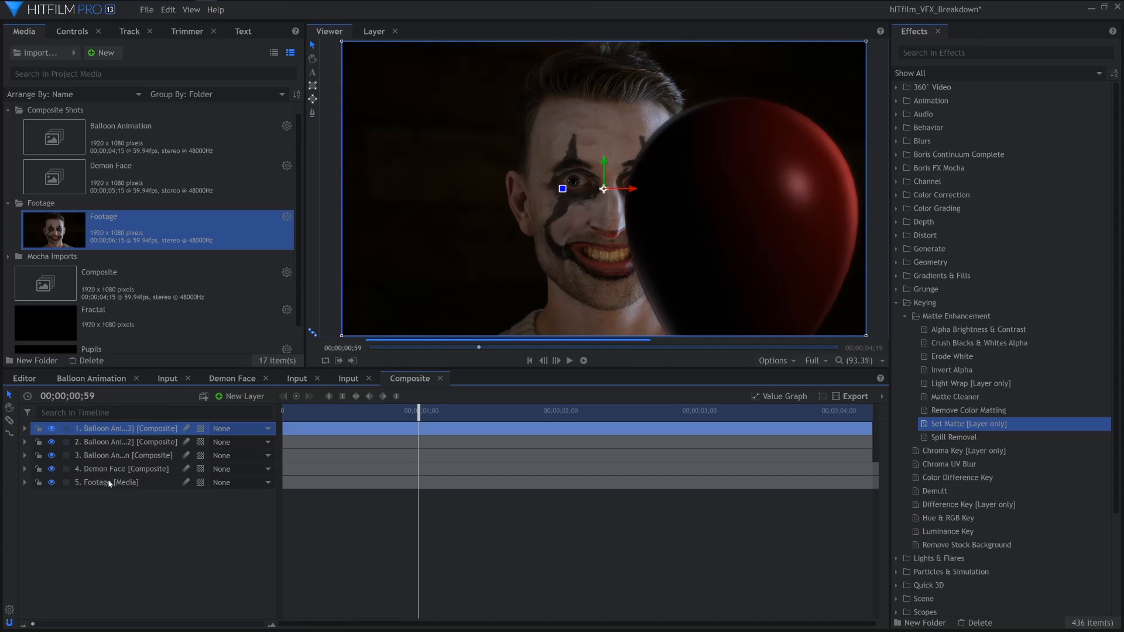
pyautogui.click(112, 511)
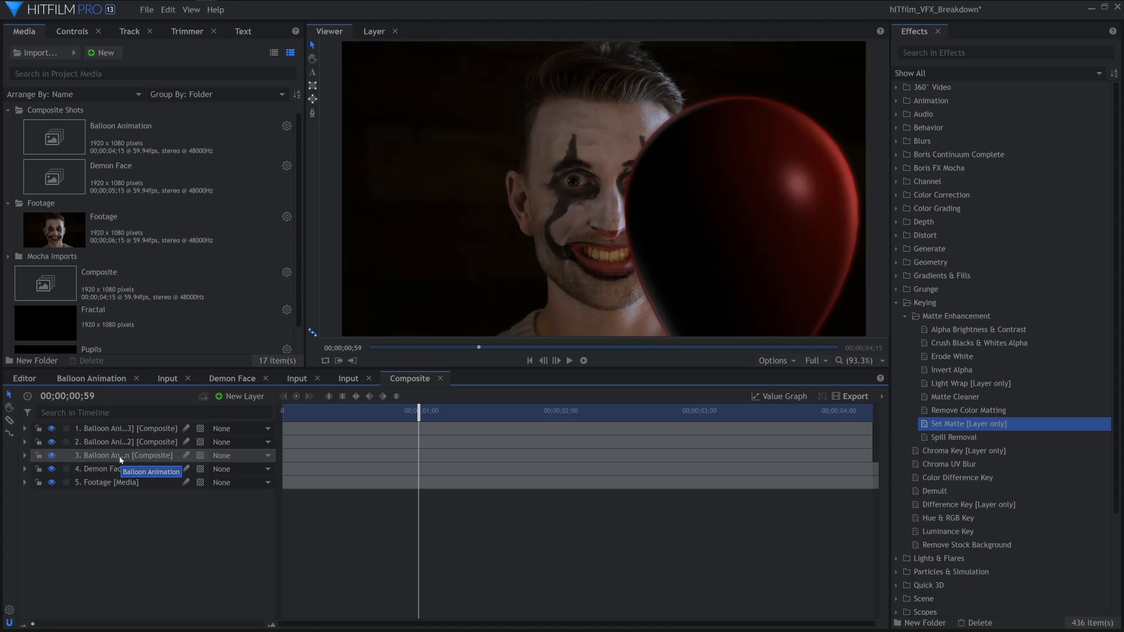
pyautogui.click(119, 457)
pyautogui.click(72, 31)
pyautogui.click(228, 173)
pyautogui.click(213, 433)
# Set the blend modes of the duplicated balloon layers to Soft Light and Add
pyautogui.click(135, 443)
pyautogui.click(227, 173)
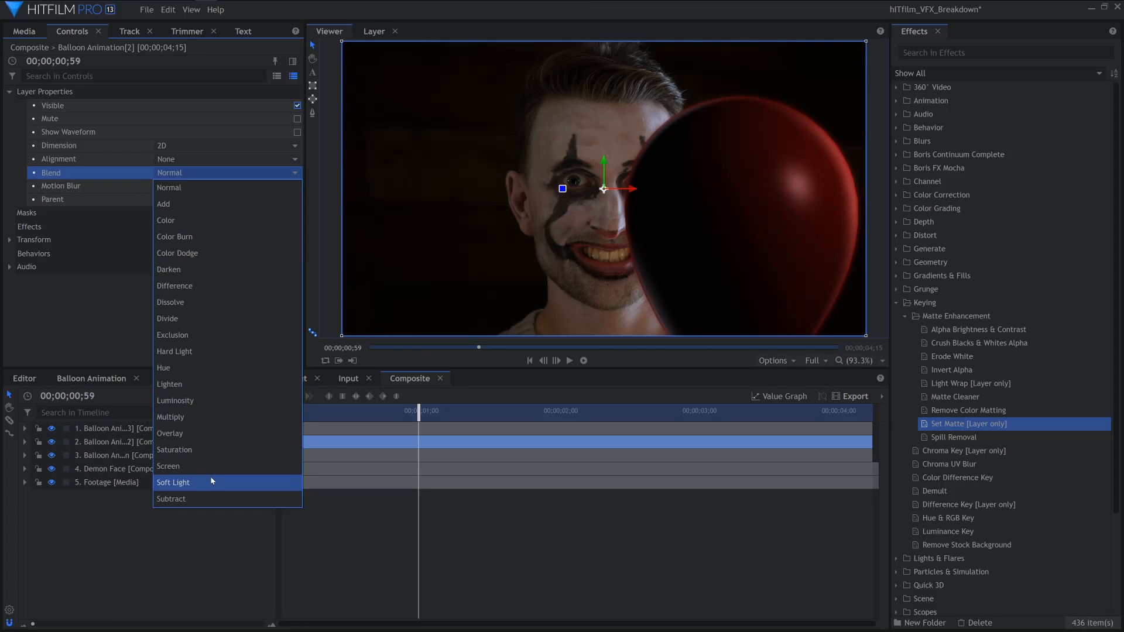
pyautogui.click(212, 481)
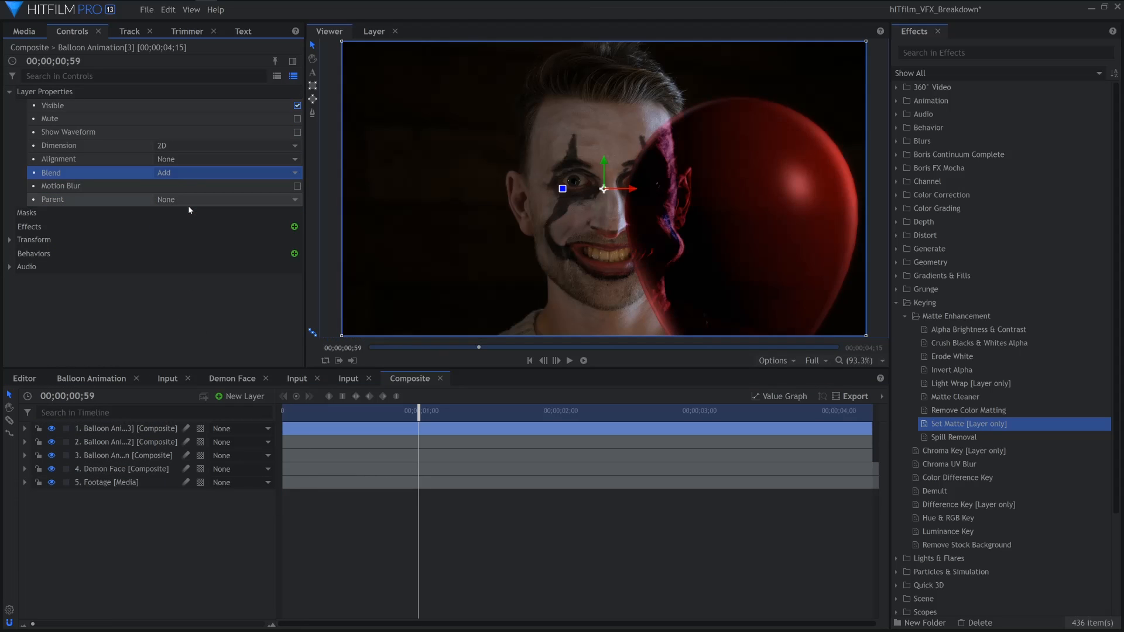
# Lower the original balloon layer's opacity to about 40%
pyautogui.click(130, 454)
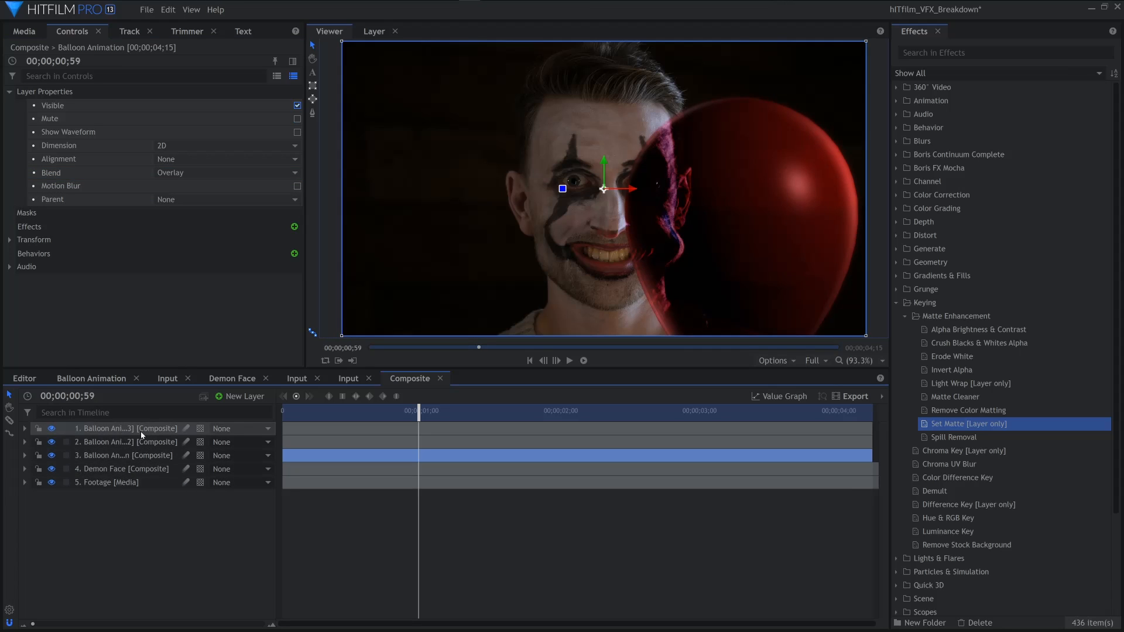
pyautogui.click(125, 458)
pyautogui.click(24, 456)
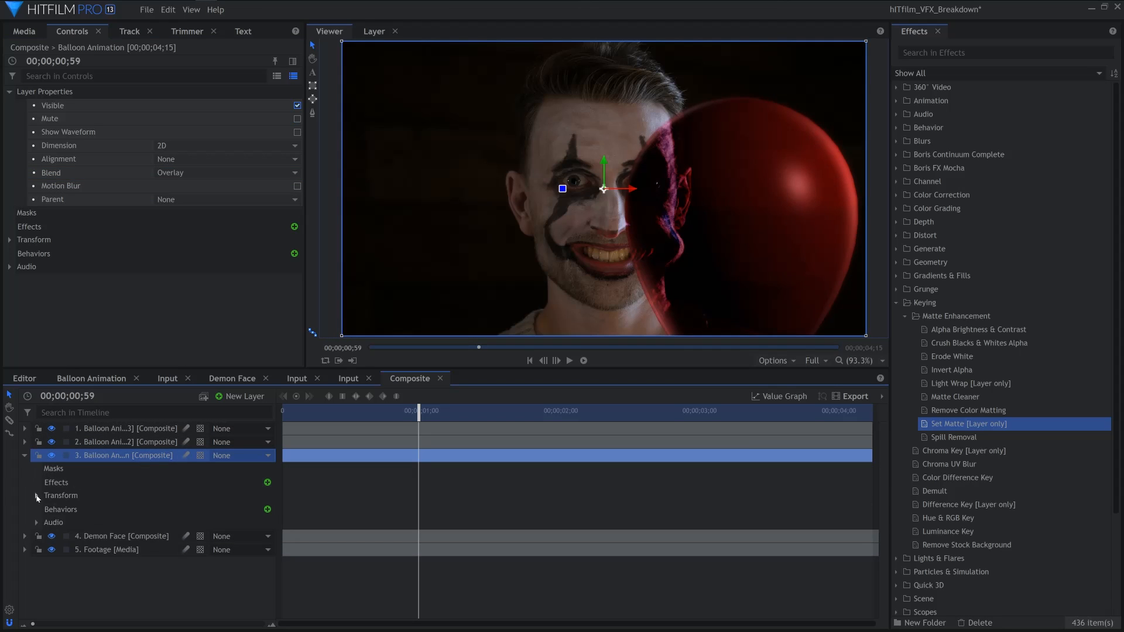
pyautogui.click(37, 496)
pyautogui.moveTo(261, 510); pyautogui.dragTo(231, 510)
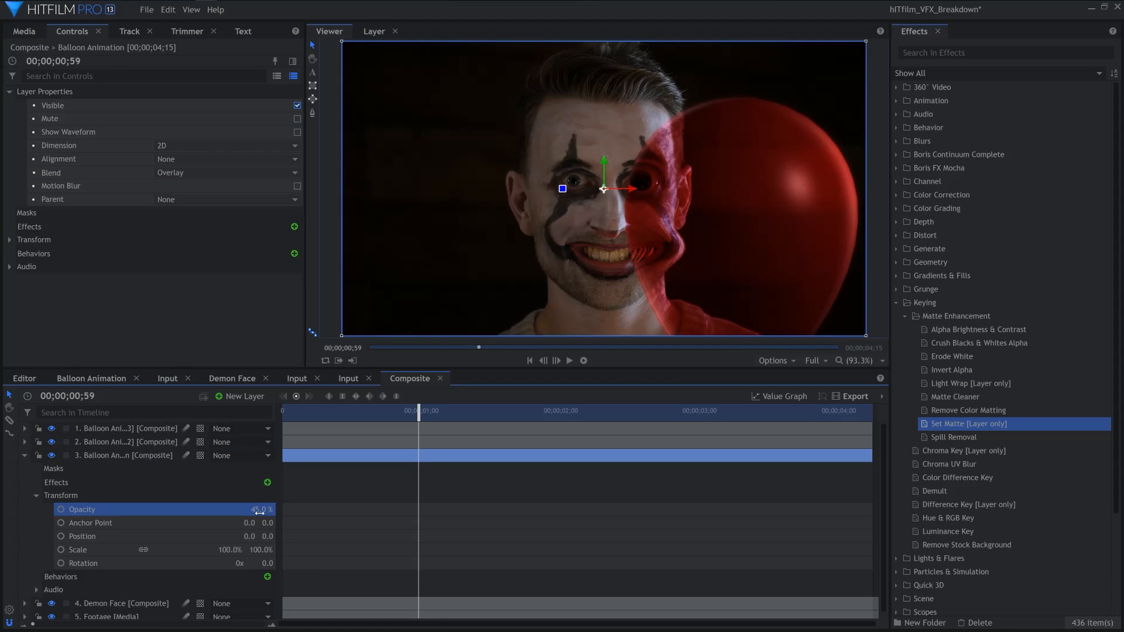
pyautogui.click(24, 456)
# Scrub through the composite timeline to review the balloon over the face
pyautogui.click(344, 413)
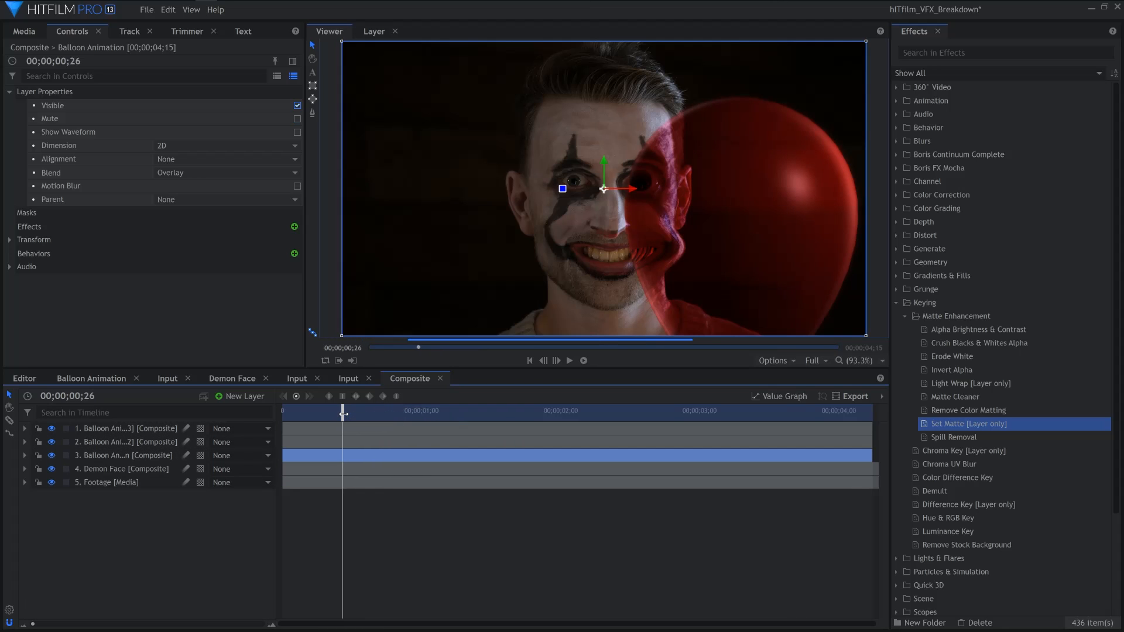
pyautogui.click(322, 412)
pyautogui.moveTo(355, 413); pyautogui.dragTo(615, 439)
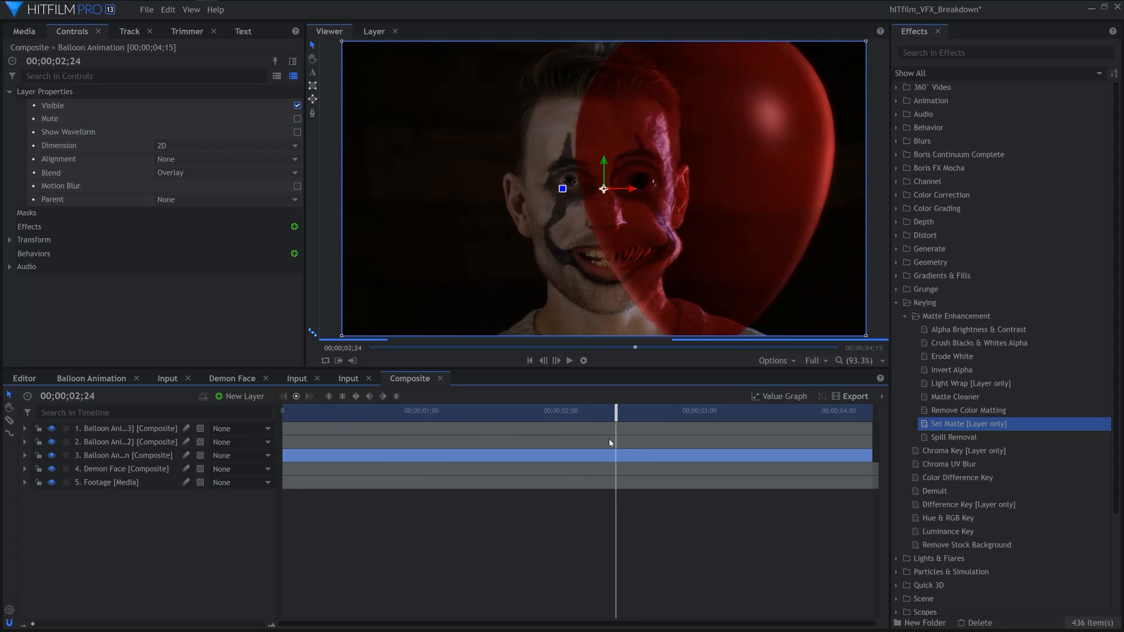